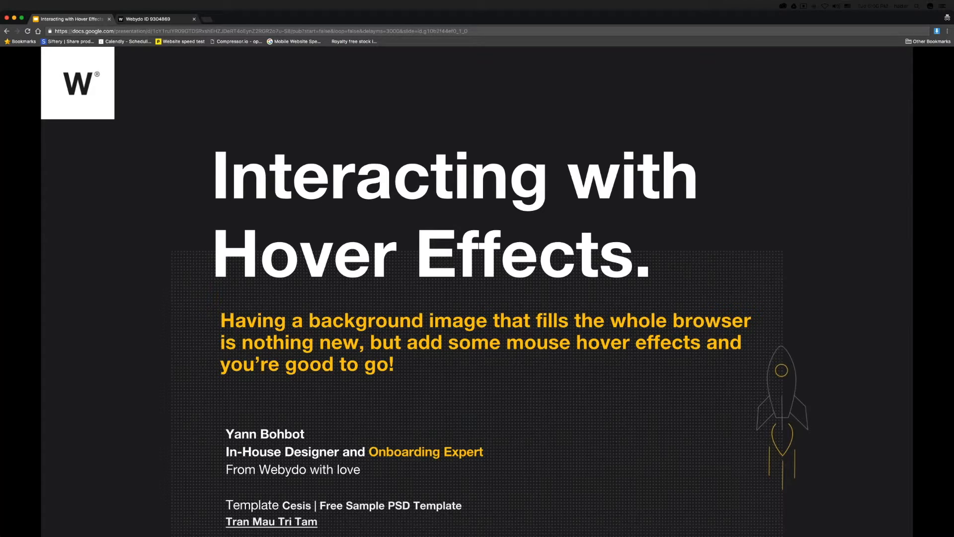
Advance the presentation to the slide titled The Image Element.
left_click(524, 118)
left_click(346, 189)
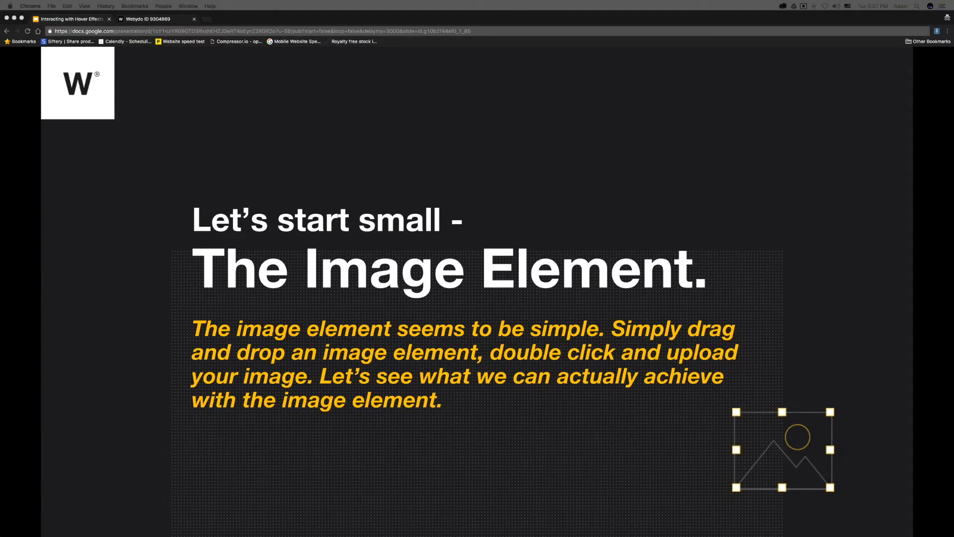
Switch to the Webydo studio, close the STARTING IN page and add a new page to the site.
left_click(164, 19)
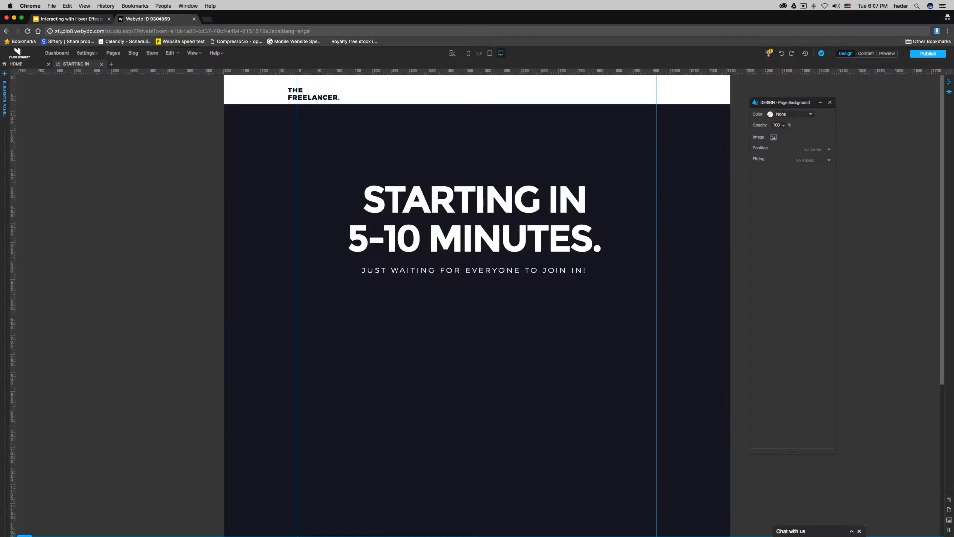
left_click(101, 64)
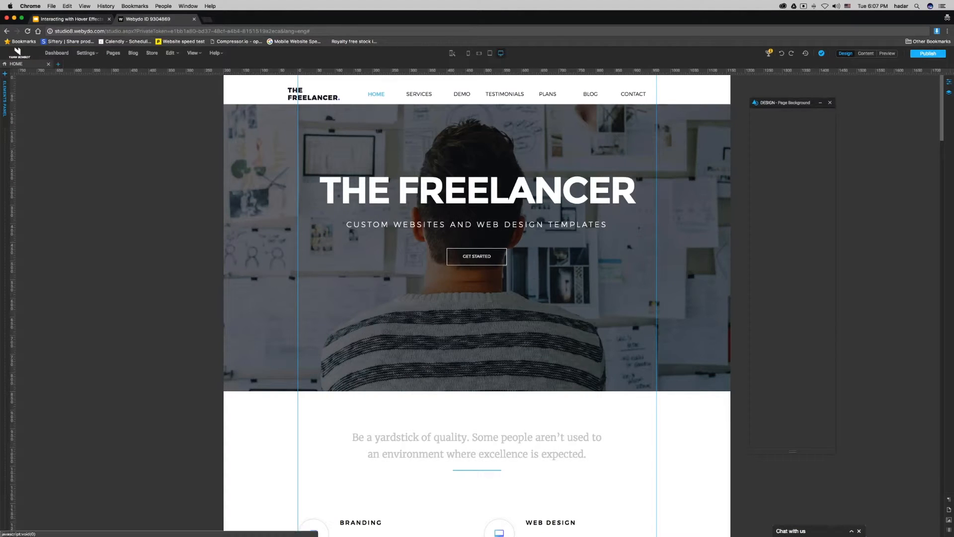
left_click(58, 64)
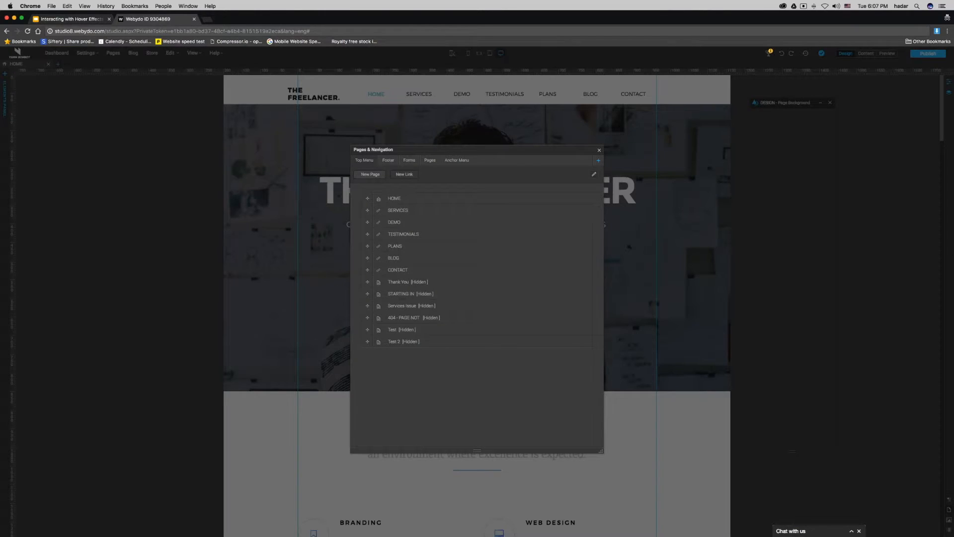
left_click(370, 174)
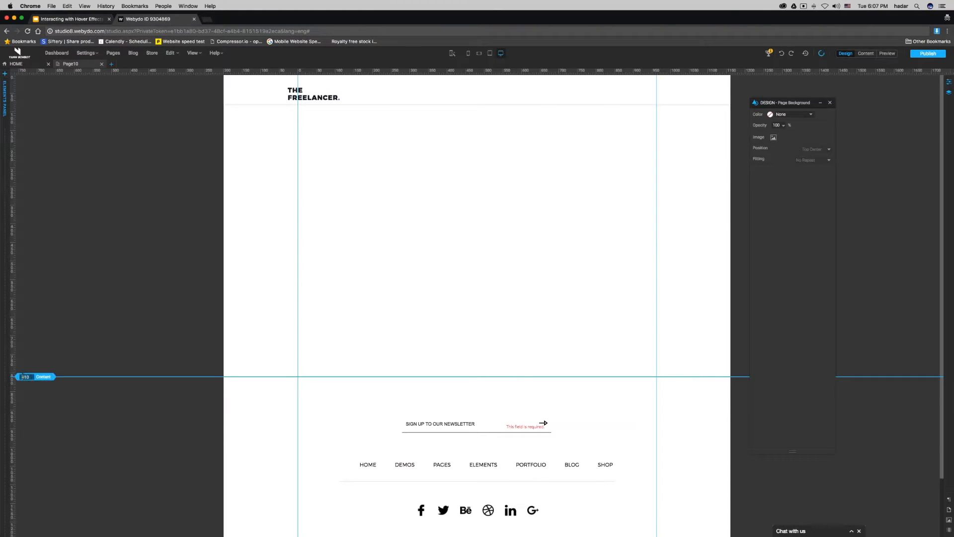
Set the new page's content area height to 3000.
double_click(22, 376)
type("3000")
key("Return")
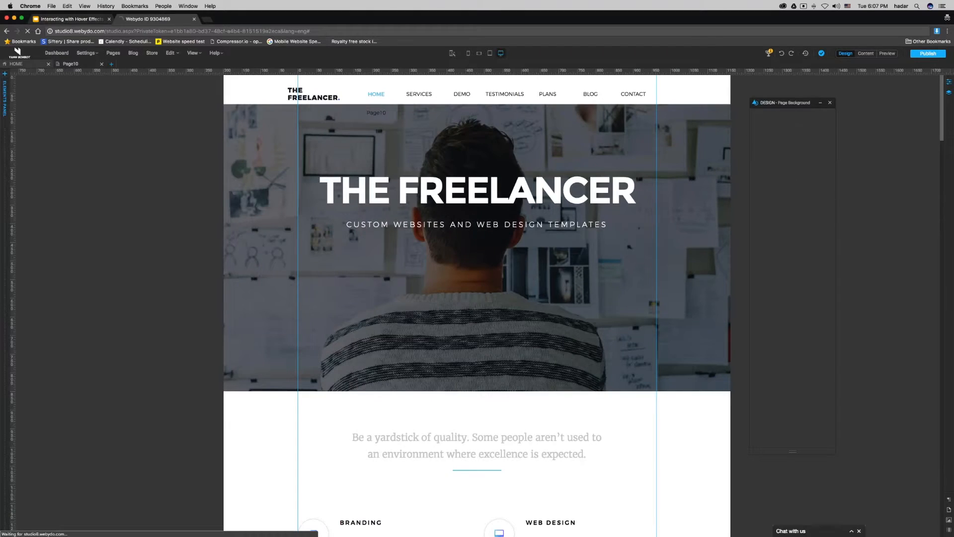
Publish the site and examine the hover effects on the two side-by-side images of the live home page.
left_click(925, 53)
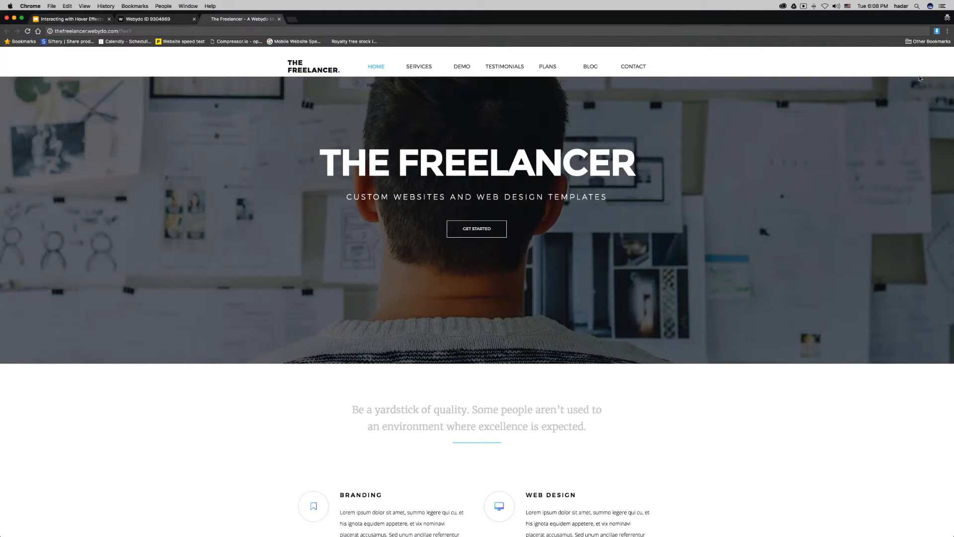
scroll(313, 305, "down", 5)
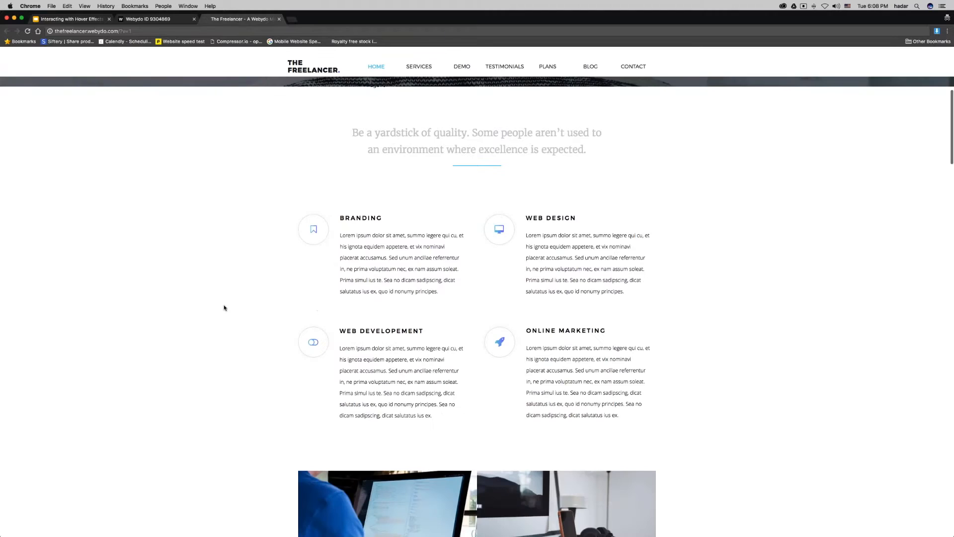
scroll(225, 307, "down", 4)
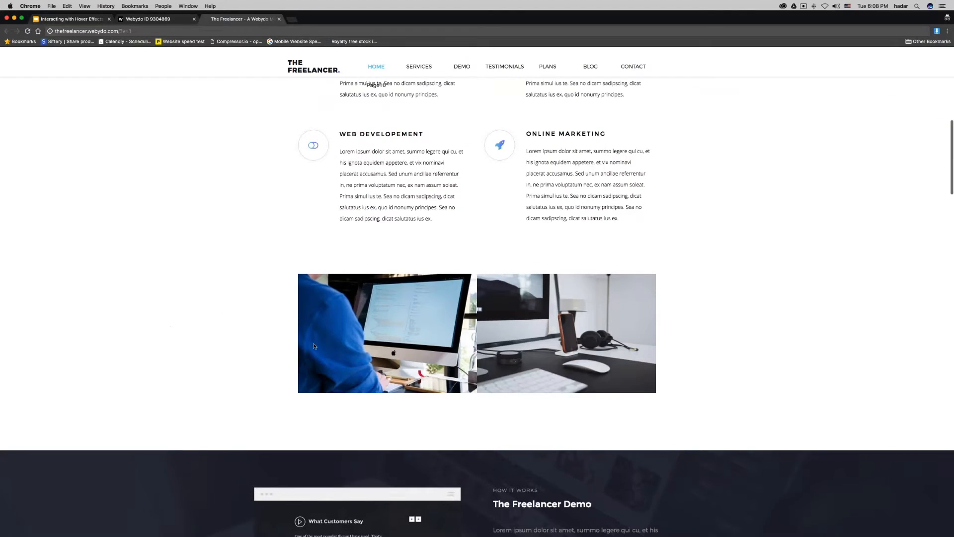
mouse_move(343, 322)
left_click_drag(342, 321, 431, 321)
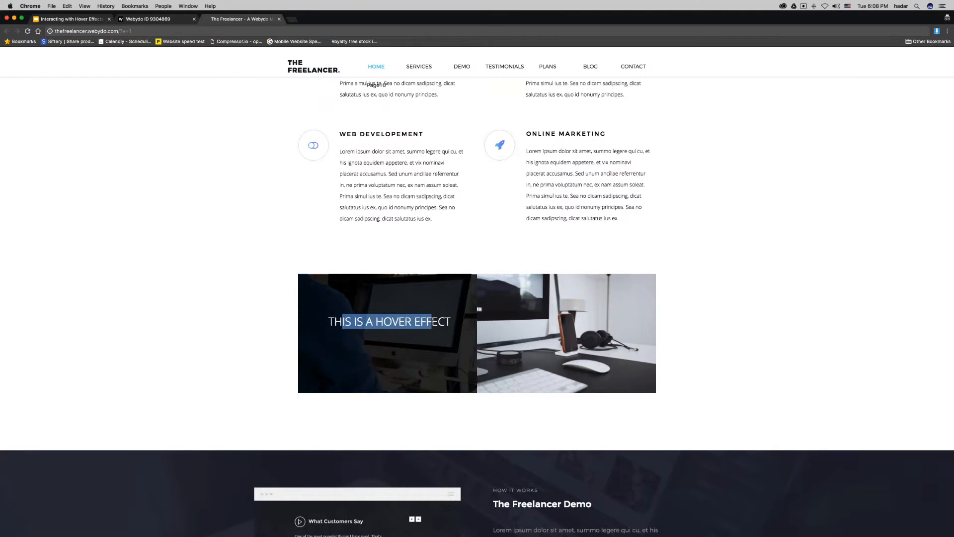
mouse_move(595, 313)
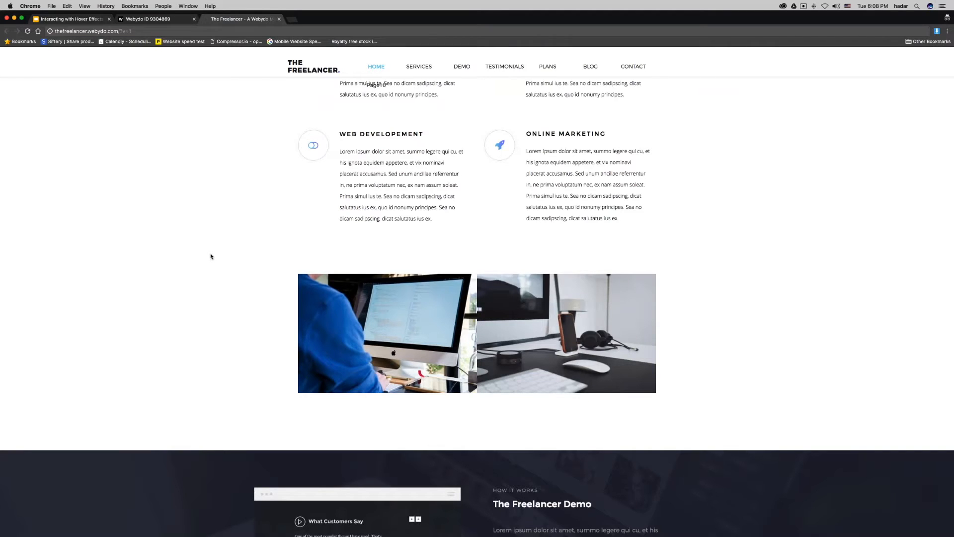
Return to Page10 in the Webydo studio and place an image element at about X 256, Y 293 px.
key("ctrl+shift+Tab")
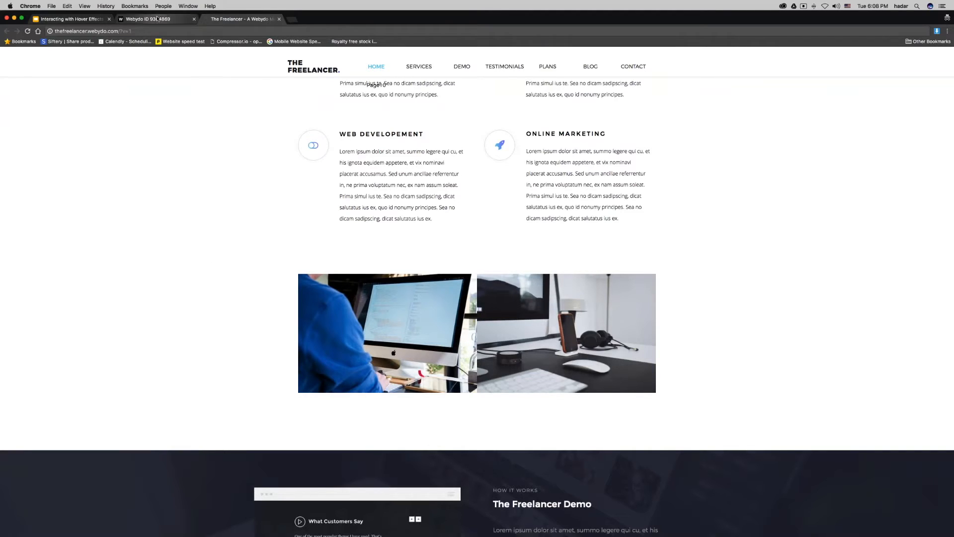
left_click(71, 64)
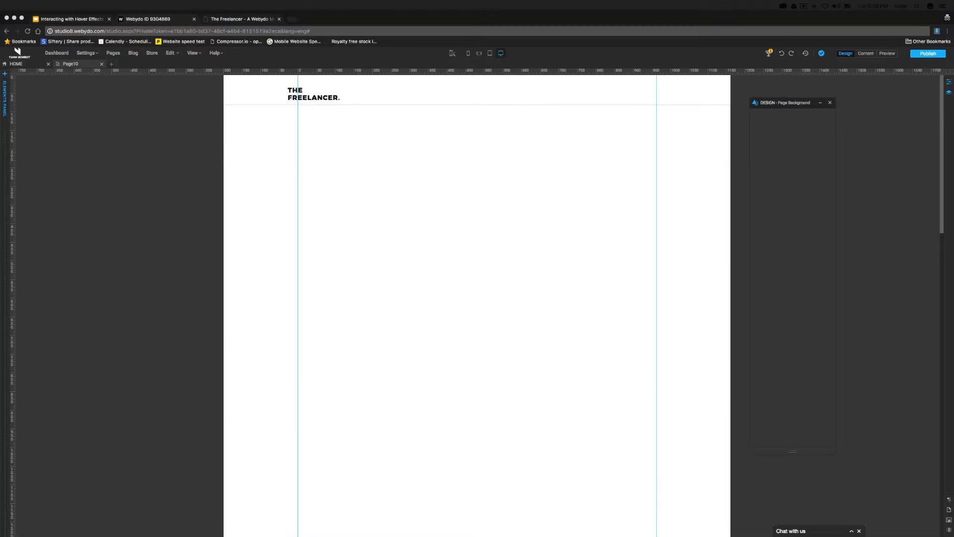
left_click(3, 154)
left_click(4, 154)
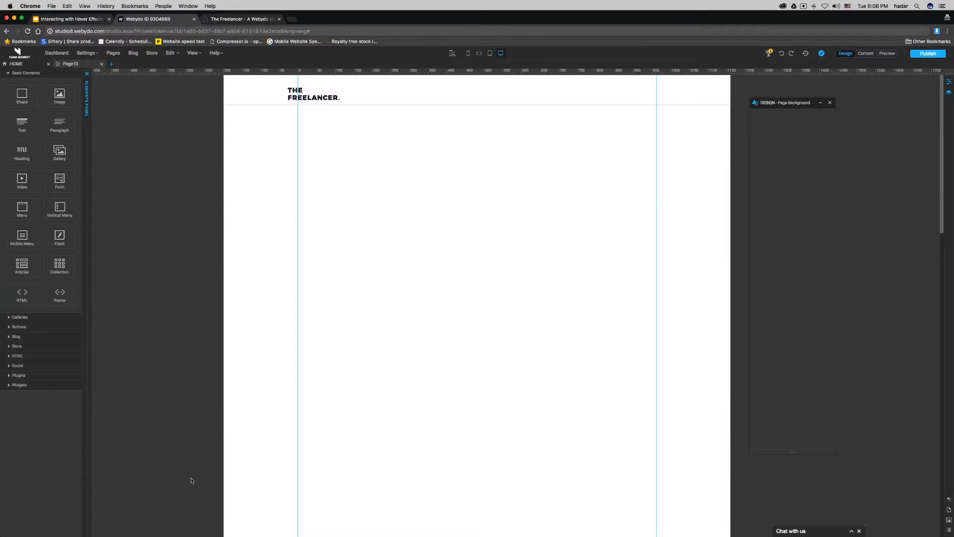
left_click_drag(59, 93, 408, 197)
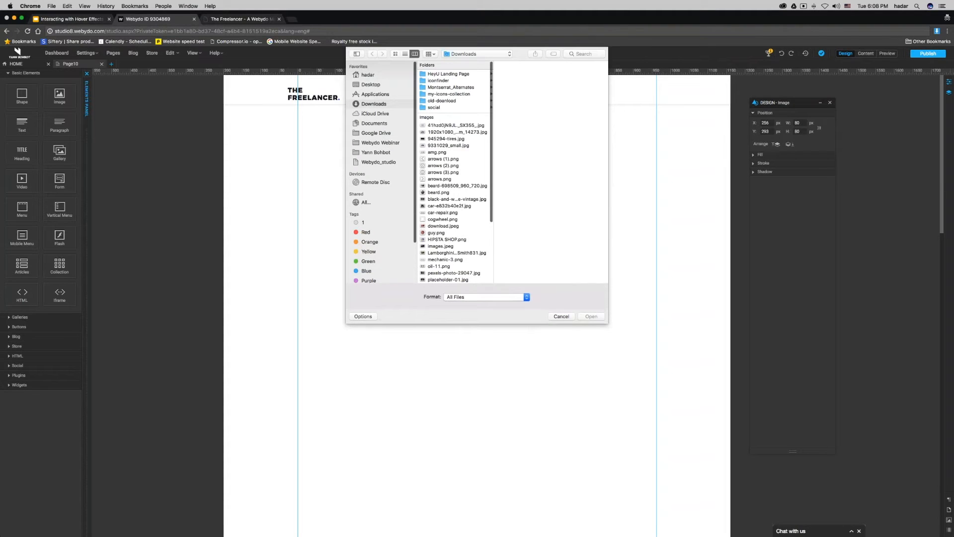
Load 7.blog.jpg from the Web Projects > The Freelancer > img folder into the image element.
left_click(371, 85)
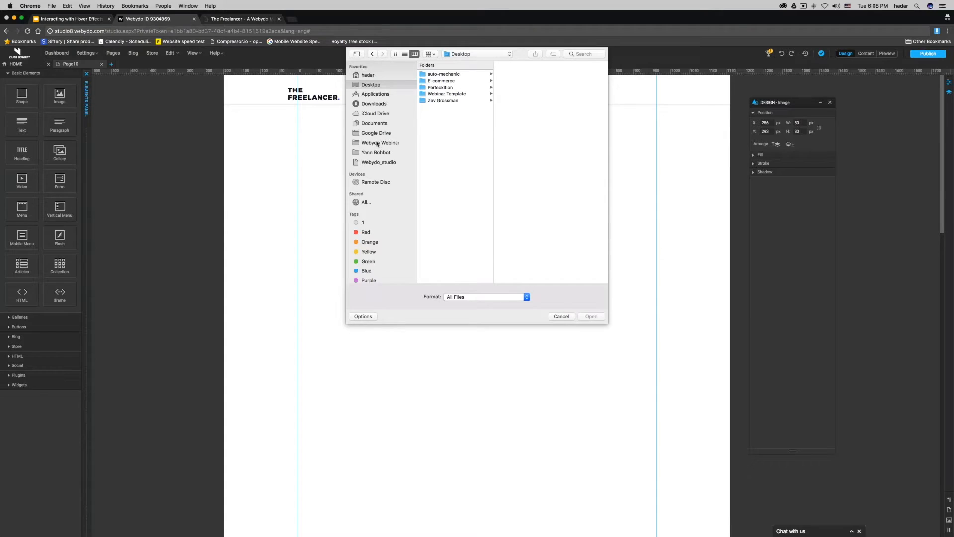
left_click(386, 124)
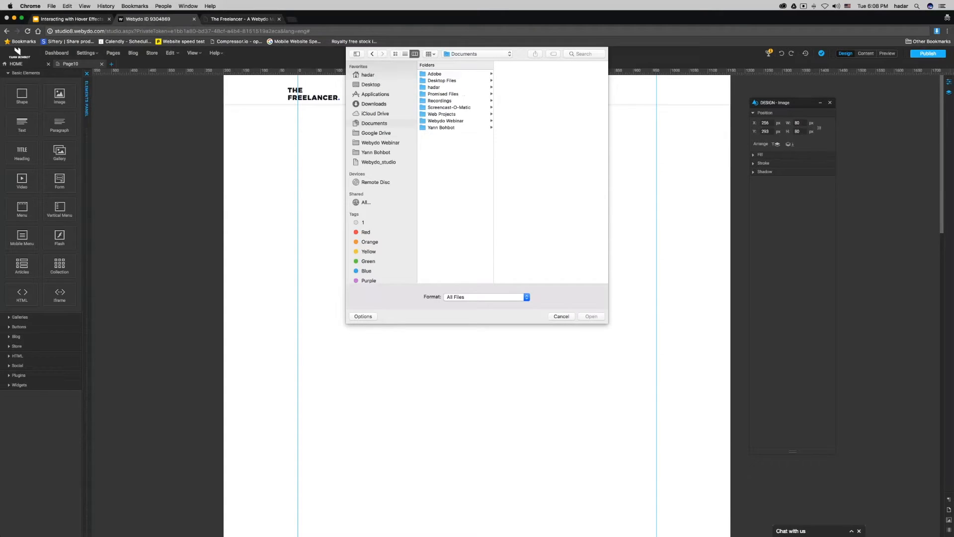
left_click(447, 114)
left_click(516, 81)
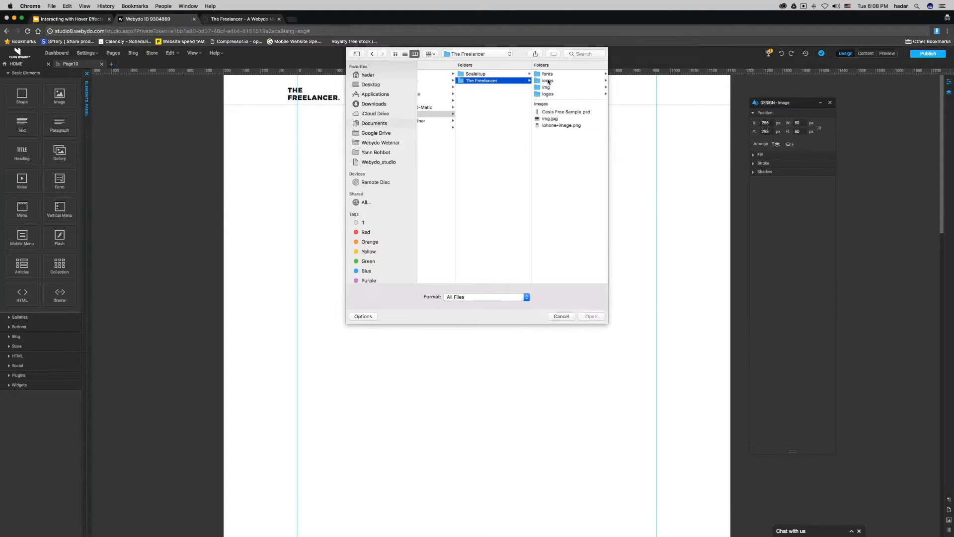
left_click(556, 87)
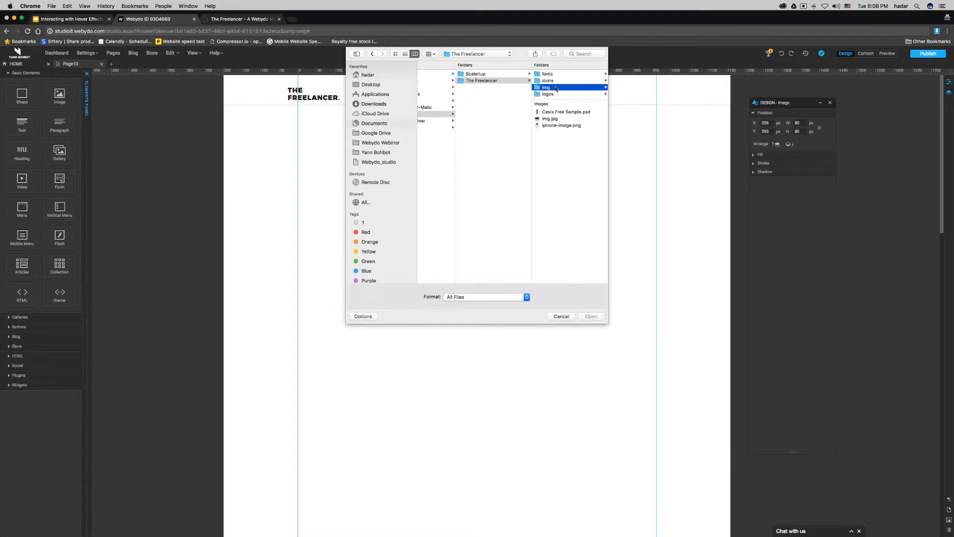
left_click(555, 120)
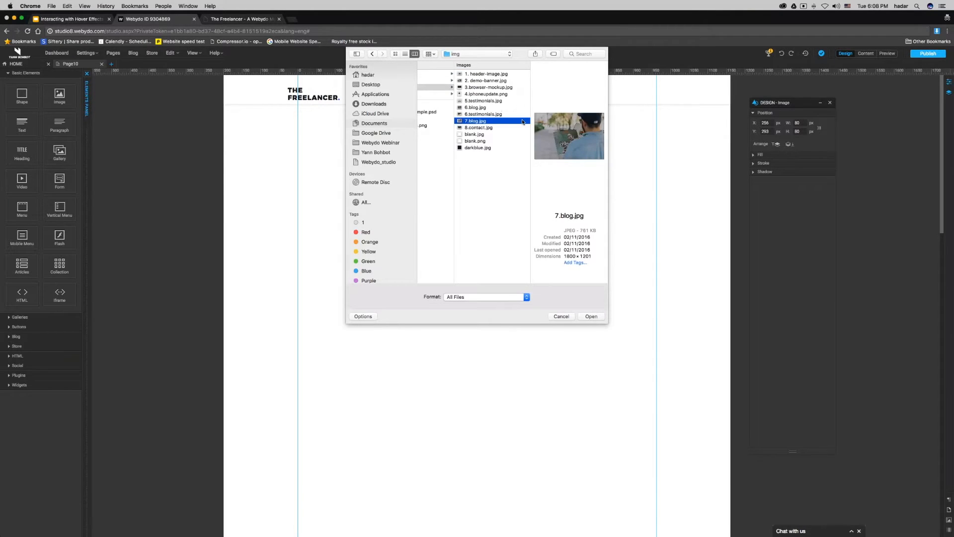
double_click(522, 122)
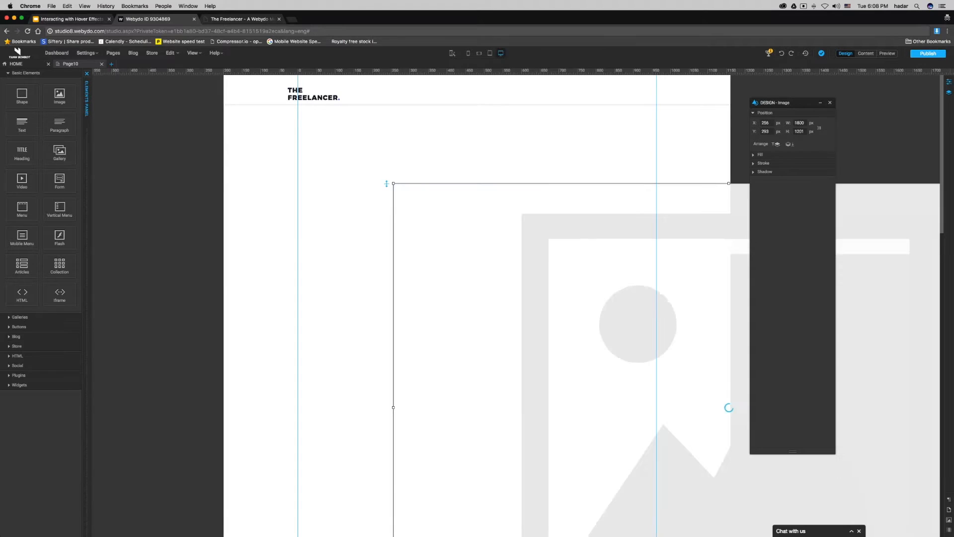
Set the image width to 500 px and move the image to about X 193, Y 255 px.
type("500")
key("Return")
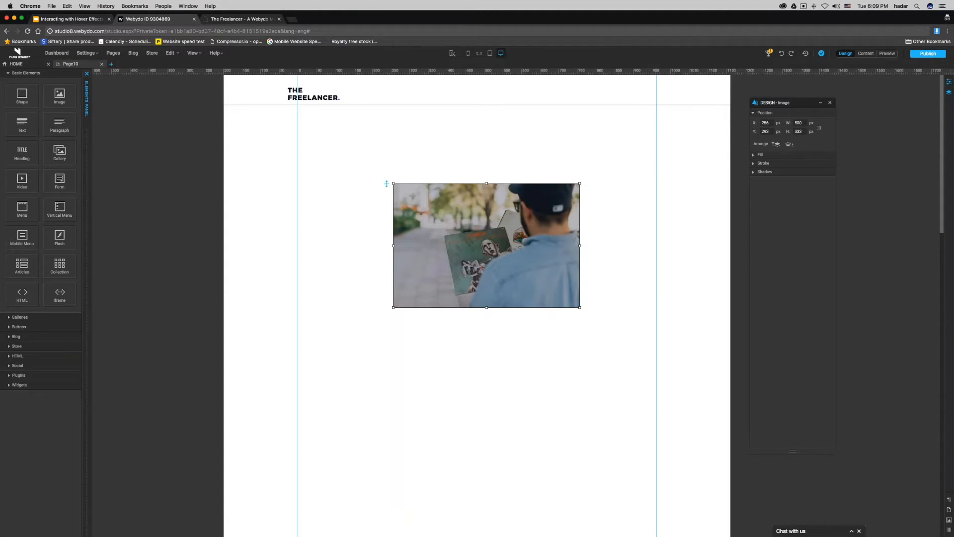
left_click_drag(511, 240, 457, 227)
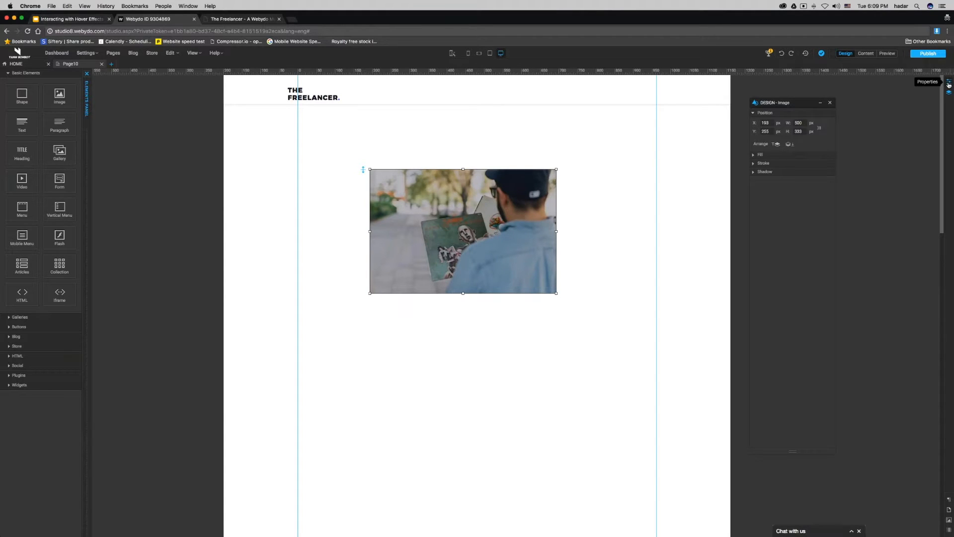
Open the properties of the image placed on the page.
left_click(919, 117)
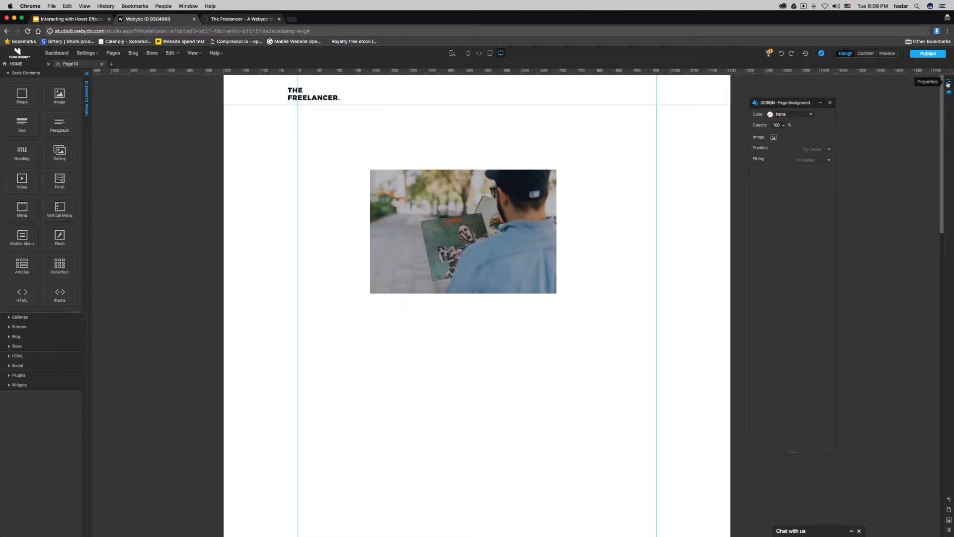
left_click(491, 231)
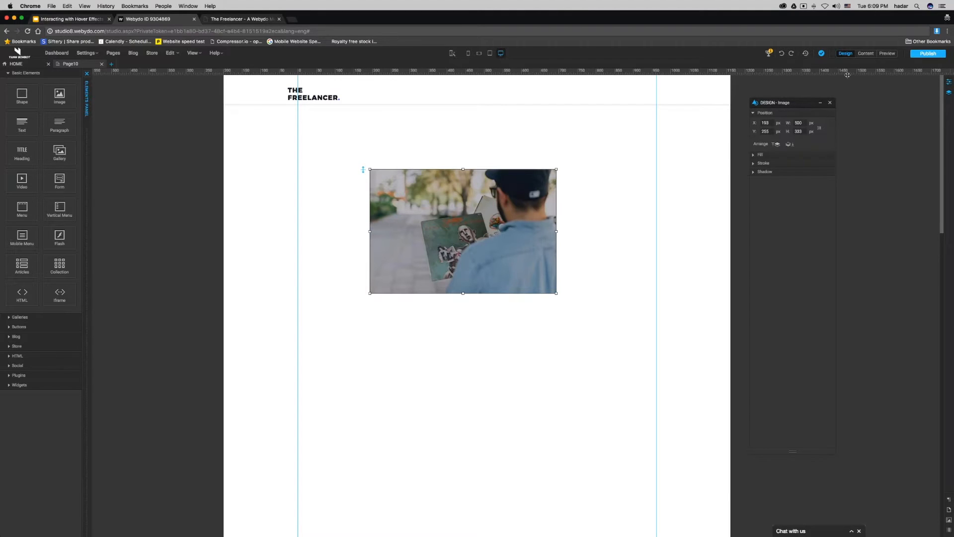
left_click(950, 84)
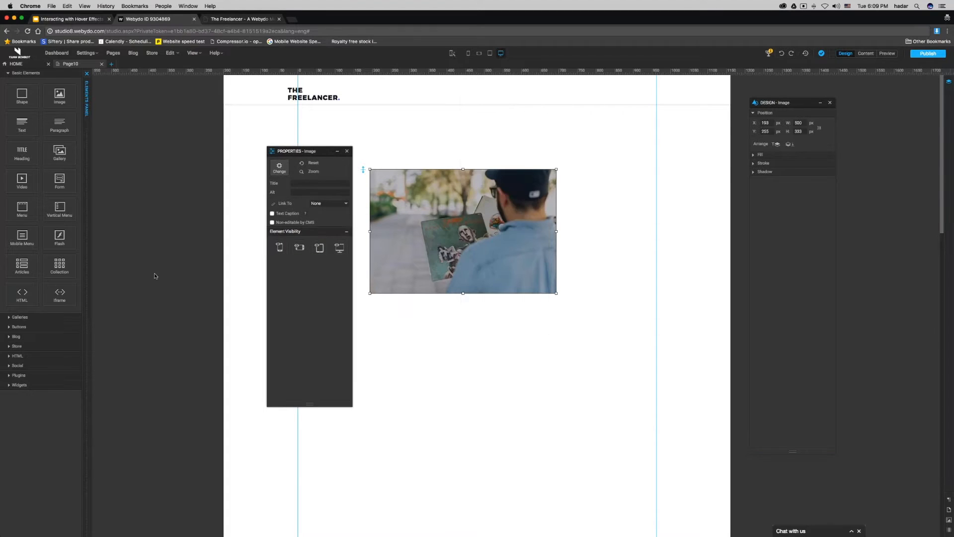
left_click(154, 276)
left_click(60, 265)
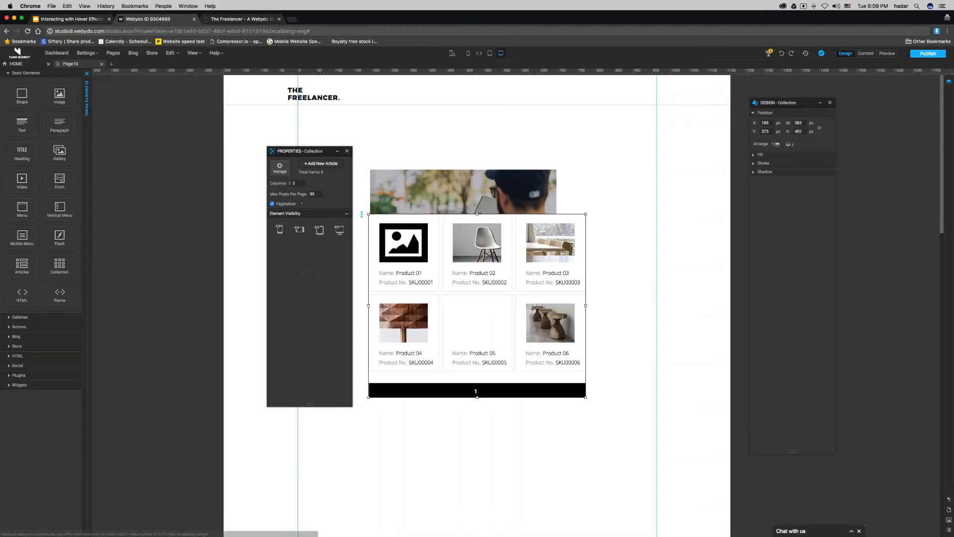
left_click(477, 253)
key("Delete")
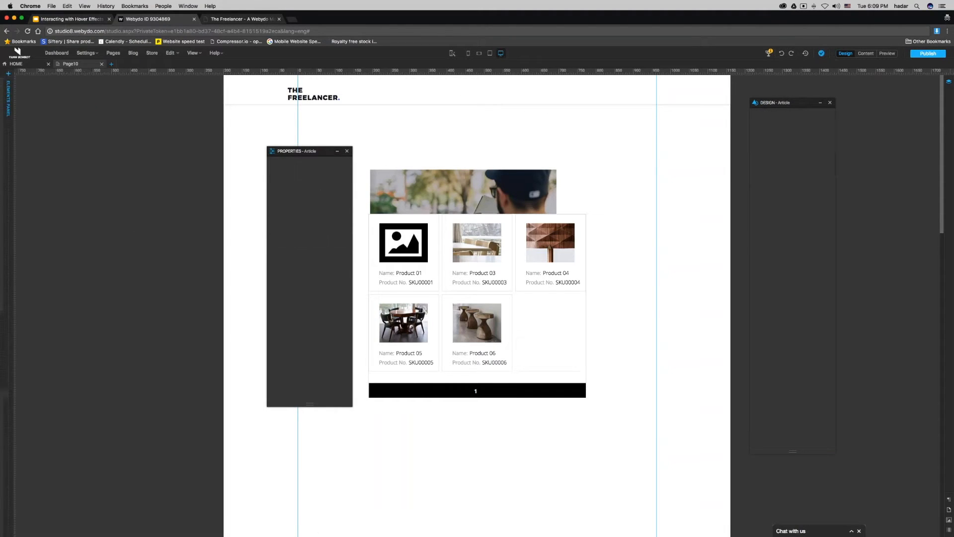
left_click(496, 245)
key("Delete")
Enable the image's text caption, then position the caption box across the image's middle at about 437 by 130 px.
left_click(440, 243)
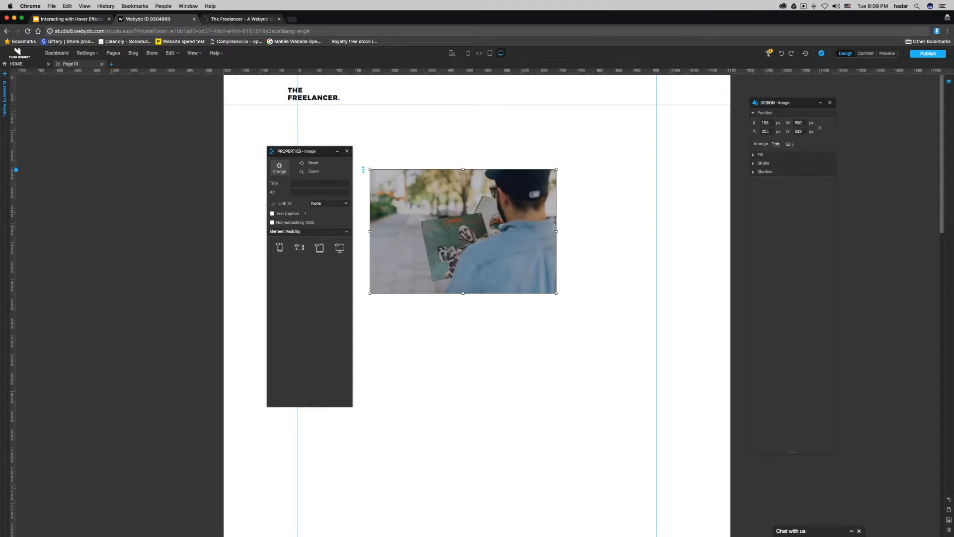
left_click(273, 214)
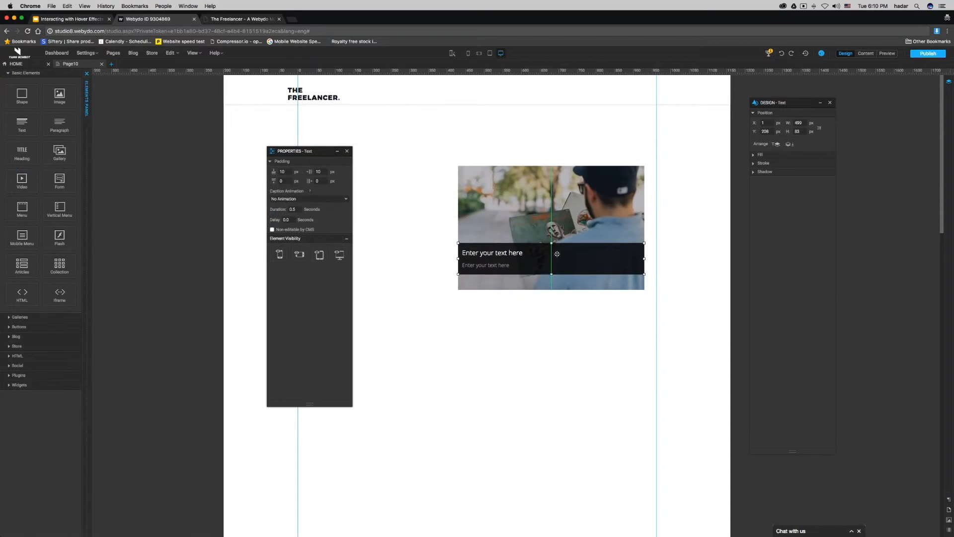
left_click_drag(557, 254, 560, 212)
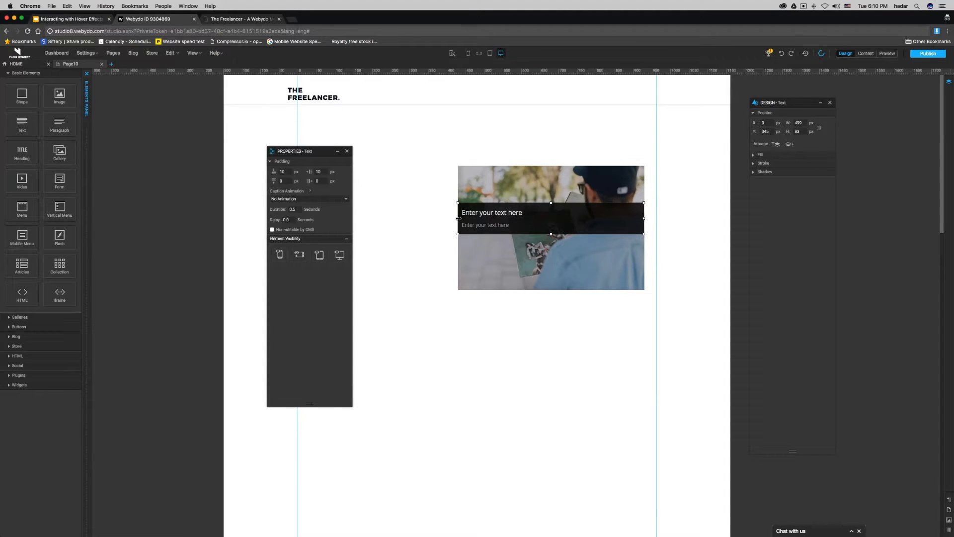
left_click_drag(458, 218, 480, 219)
mouse_move(563, 234)
left_mouse_down()
mouse_move(562, 252)
mouse_move(551, 236)
left_mouse_up()
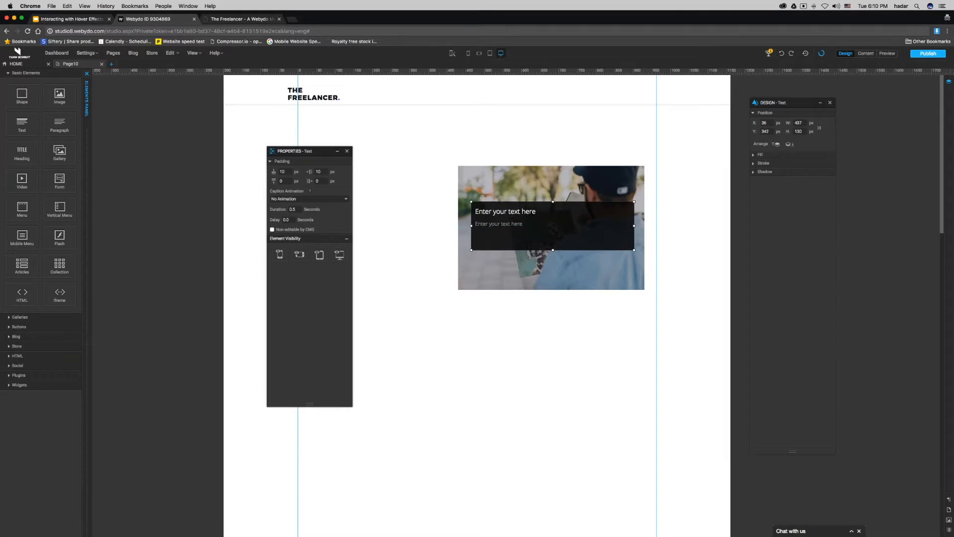
double_click(492, 214)
left_click_drag(525, 225, 465, 215)
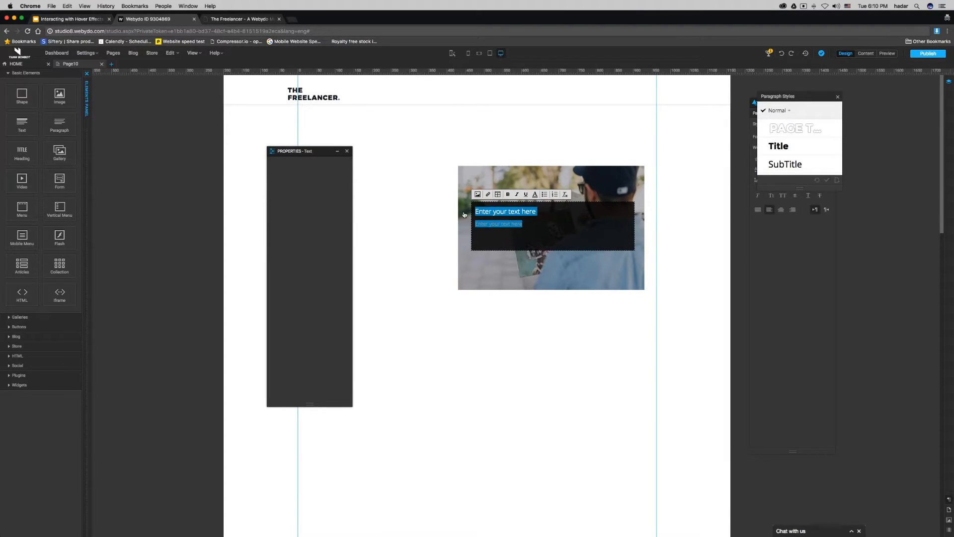
left_click(465, 215)
Narrow the caption box to about 325 px wide, keeping its left edge in place.
left_click(527, 220)
left_click(554, 229)
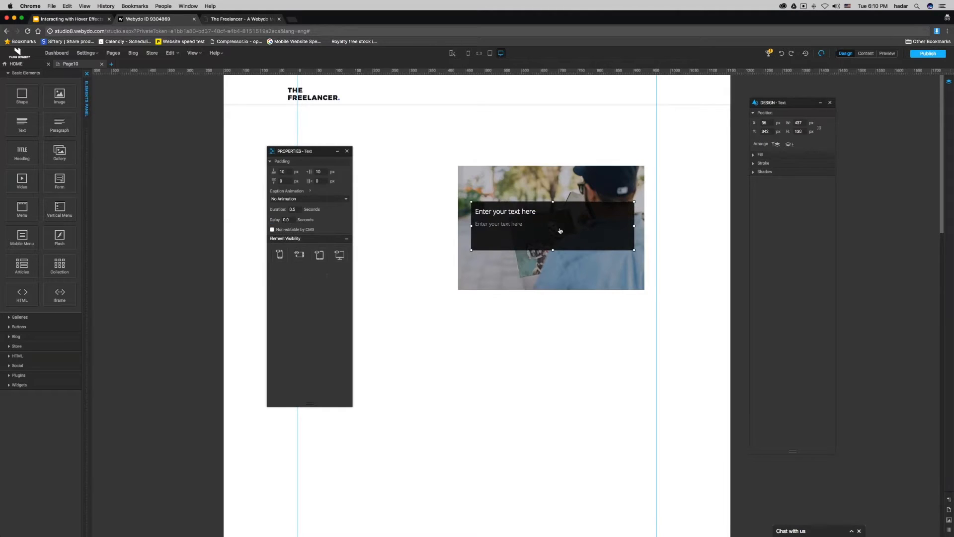
left_click_drag(633, 227, 592, 226)
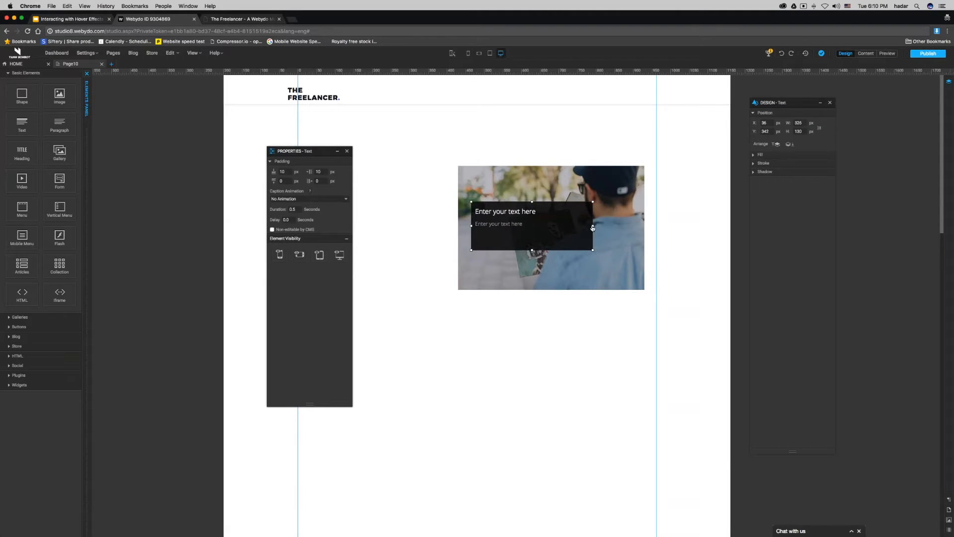
Resize the caption box to about 324 by 160 px centred on the image, and replace its text with "This is a text caption".
left_click_drag(532, 250, 493, 207)
double_click(534, 221)
left_click(543, 220)
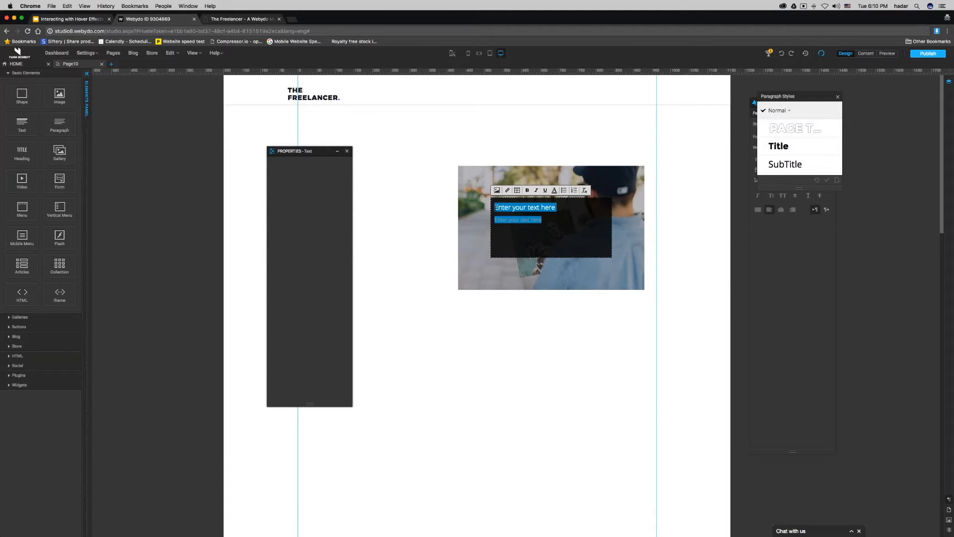
type("This is a text caption")
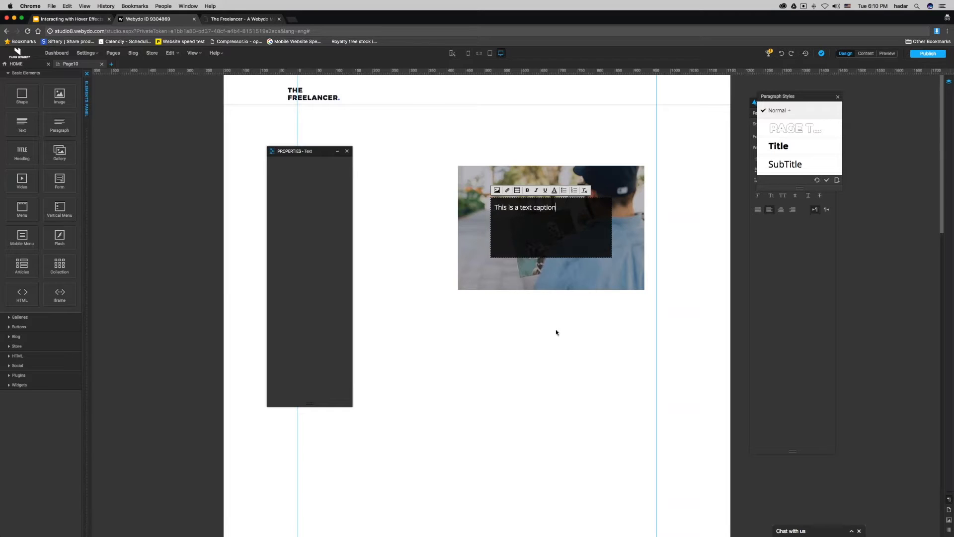
key("Escape")
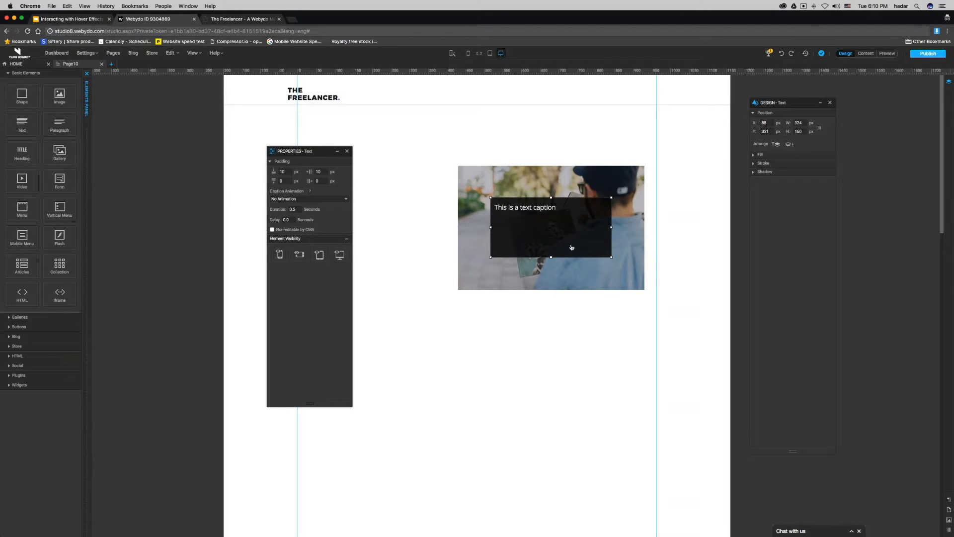
Set the text caption's animation to Slide Up.
left_click_drag(294, 150, 379, 132)
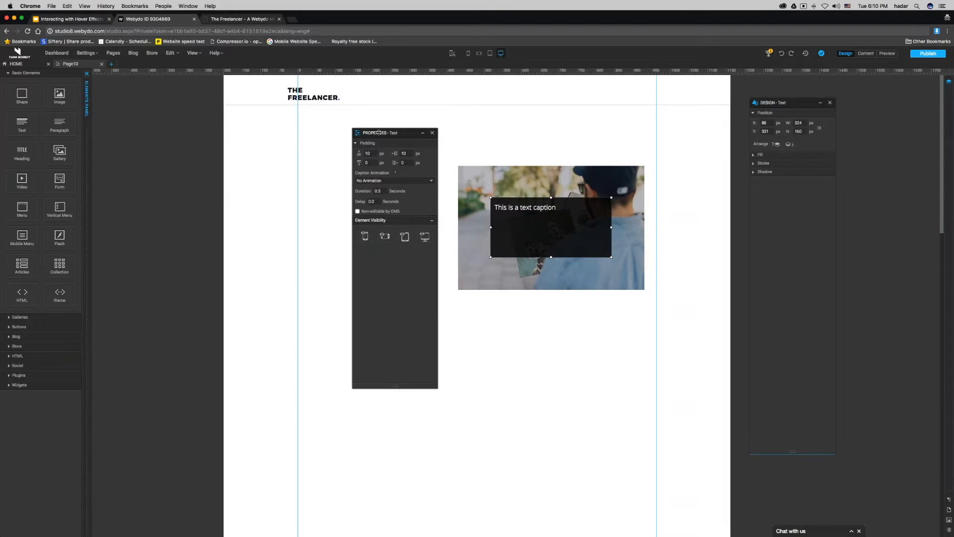
left_click(373, 182)
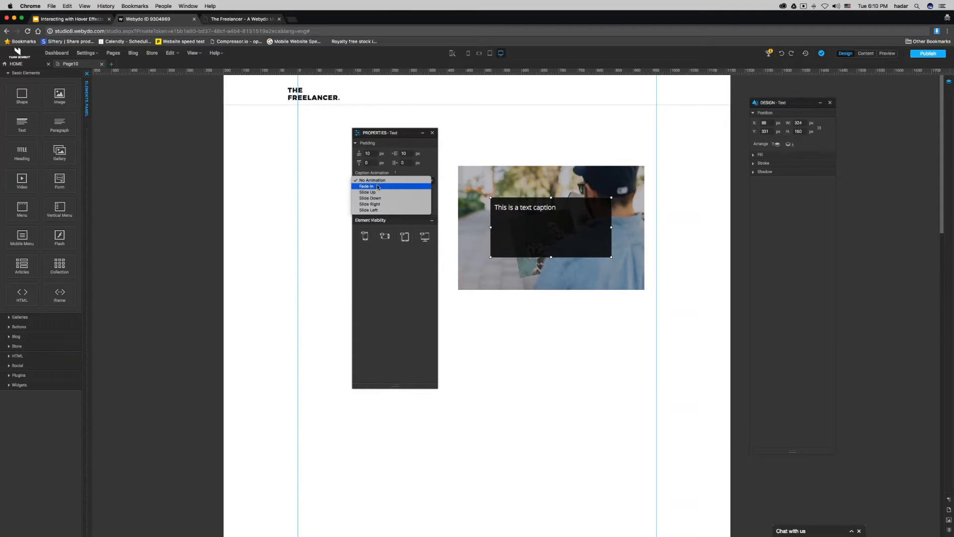
left_click(377, 193)
left_click(484, 149)
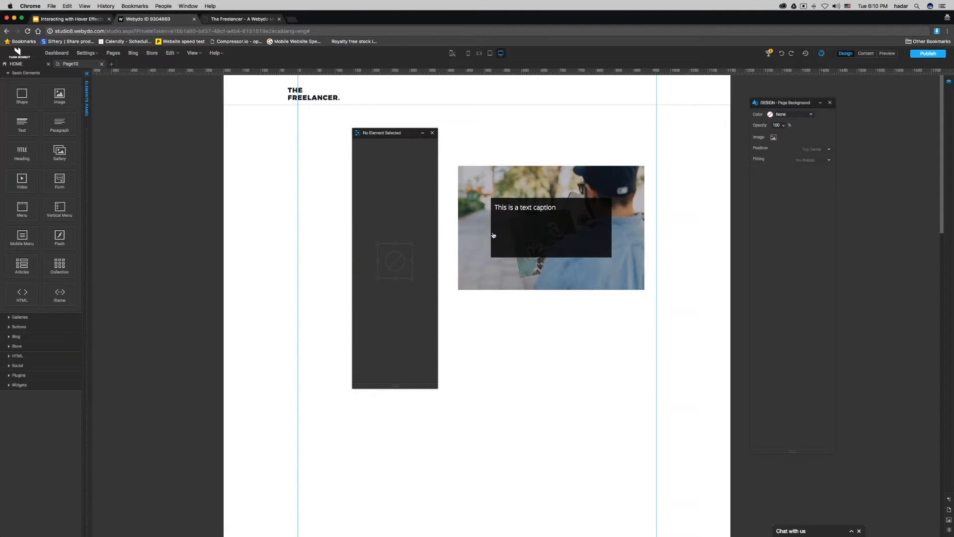
left_click(543, 234)
left_click(543, 234)
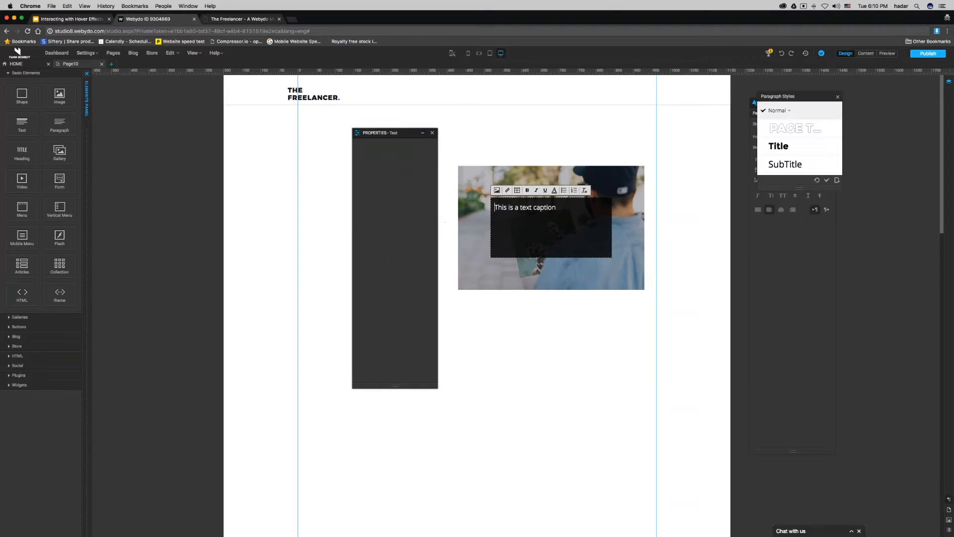
left_click(464, 326)
left_click(515, 251)
left_click(514, 250)
key("Escape")
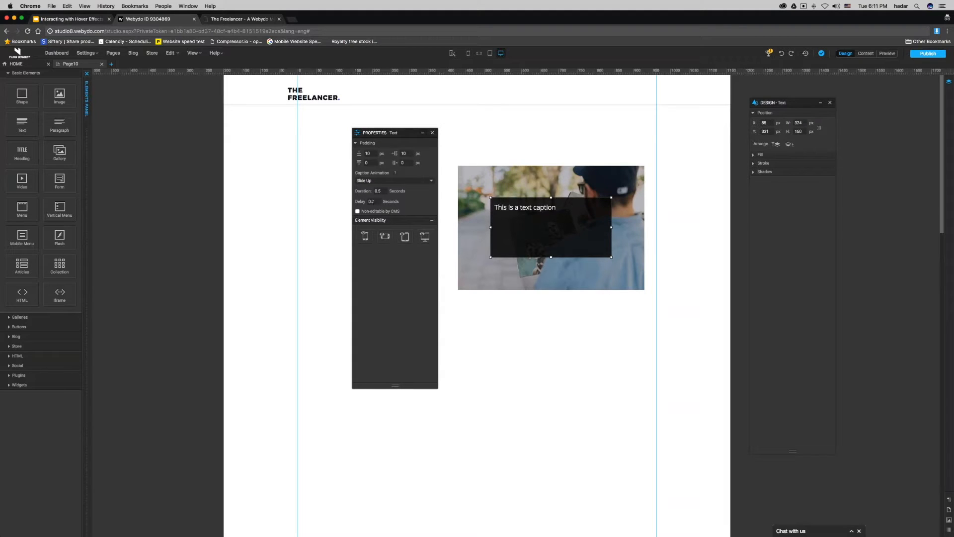
Preview the page to check the caption's hover animation over the image, and return to design mode.
left_click(888, 54)
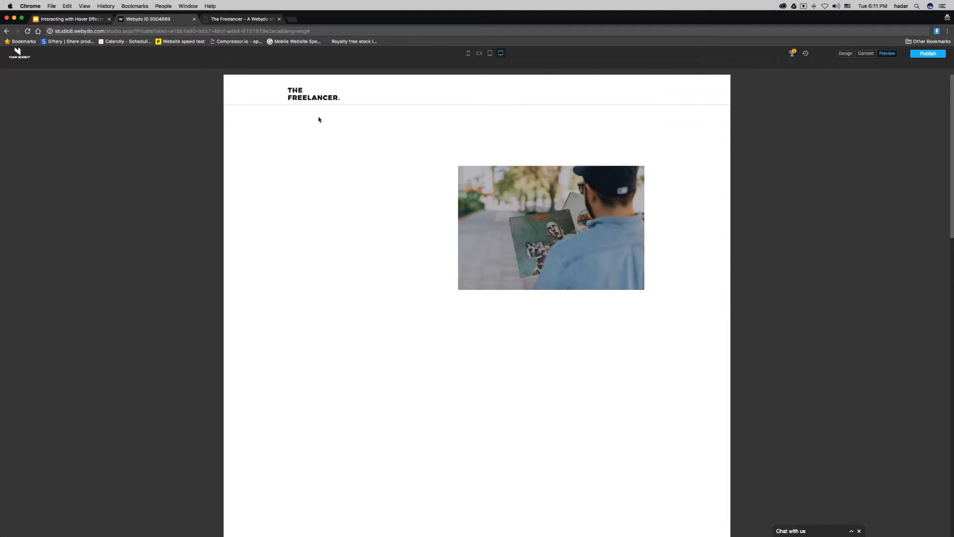
mouse_move(482, 184)
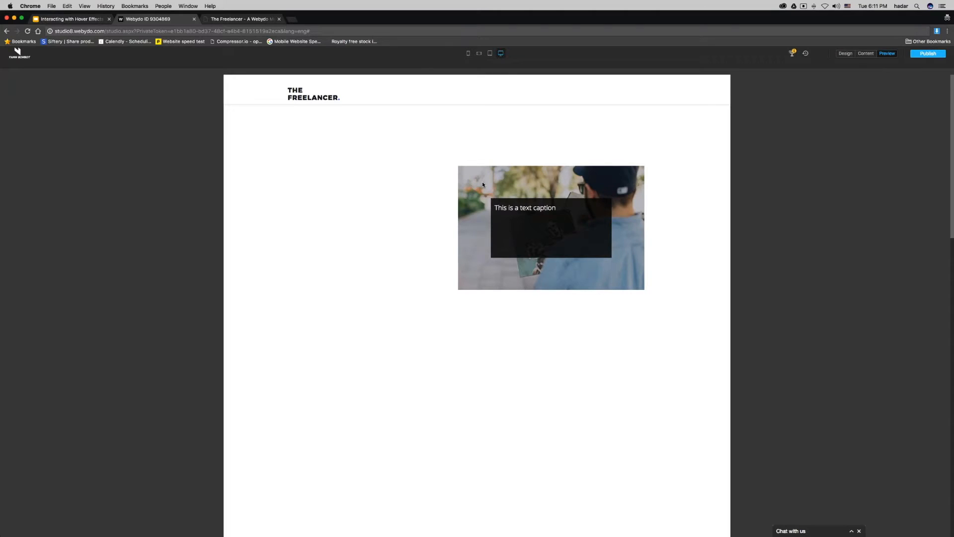
left_click(847, 55)
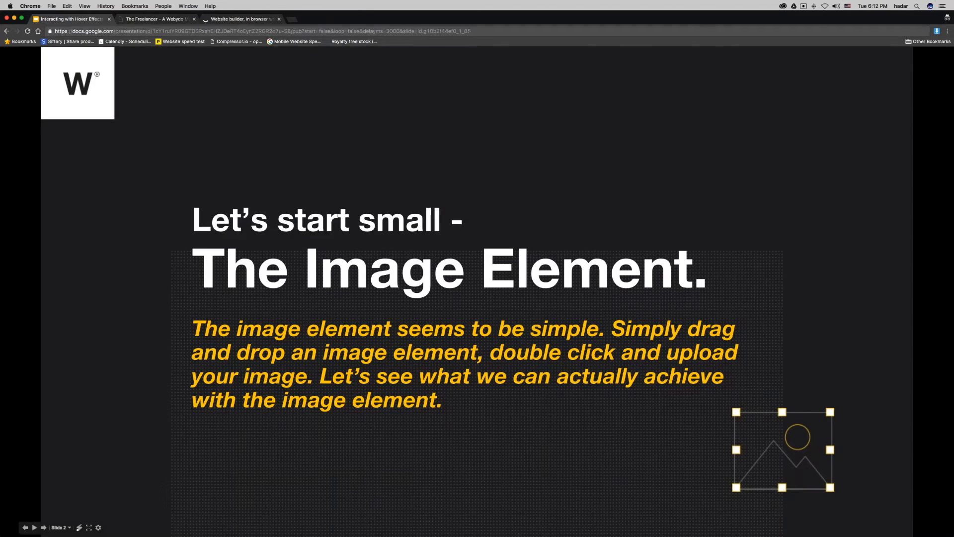
Advance the presentation by one slide, and reopen the captioned-image page for editing from the second page of the Webydo dashboard's site list.
left_click(558, 173)
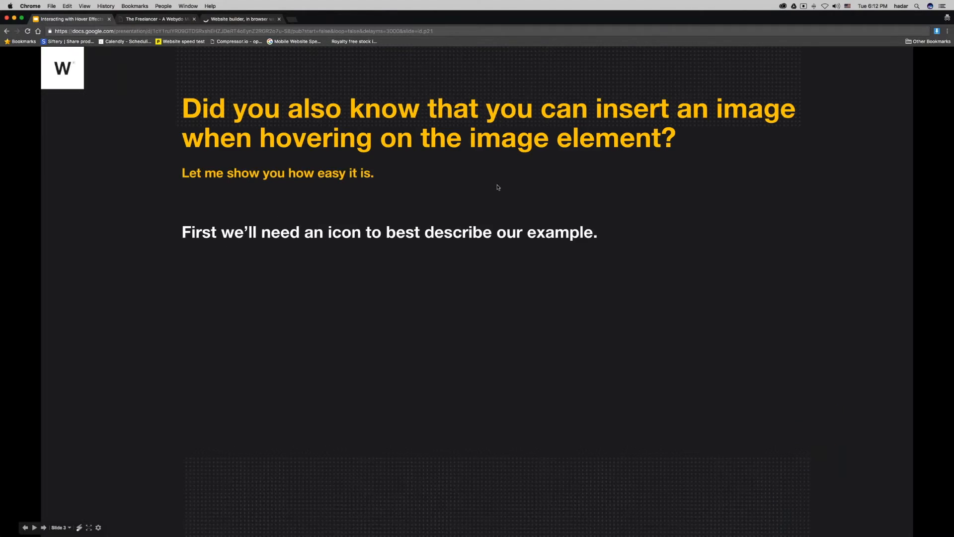
left_click(234, 19)
left_click(550, 60)
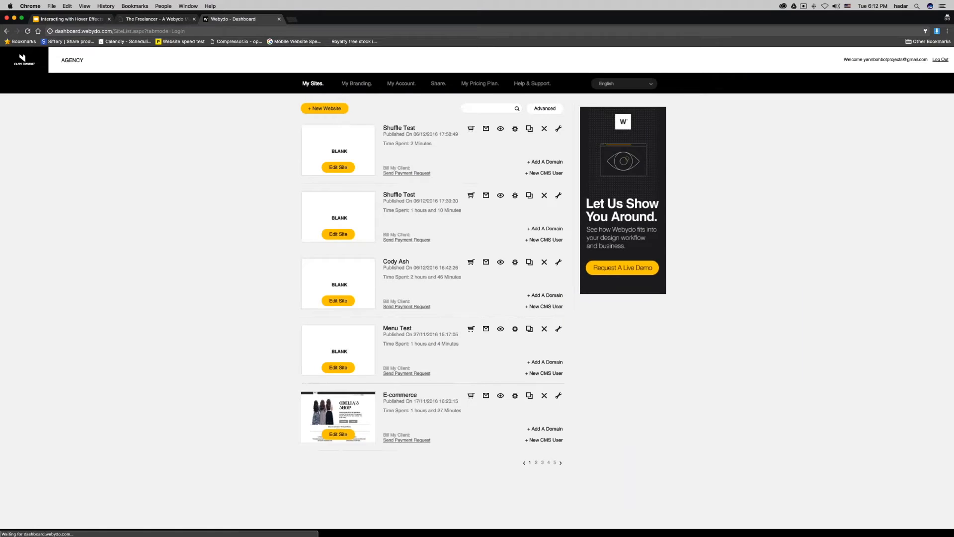
left_click(535, 462)
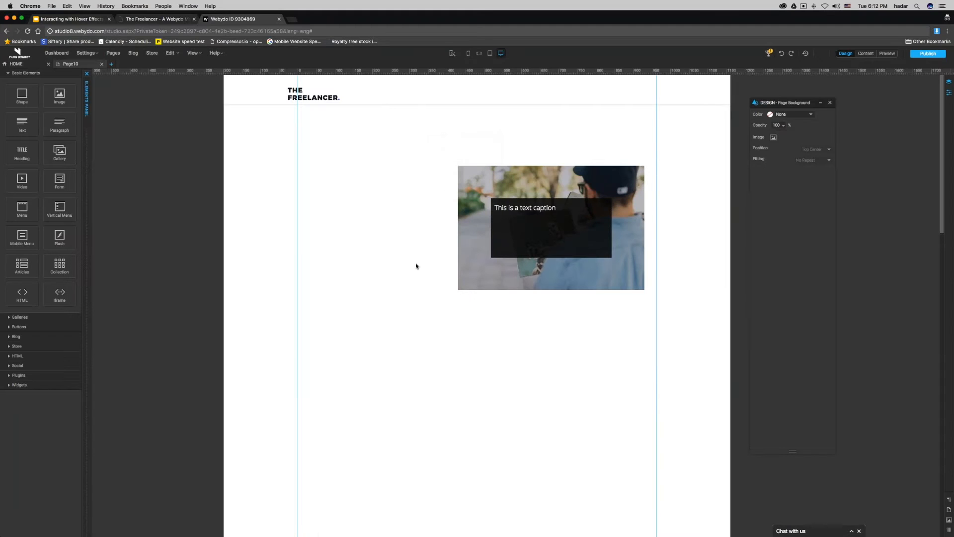
Delete the image with the text caption from the page.
left_click(633, 184)
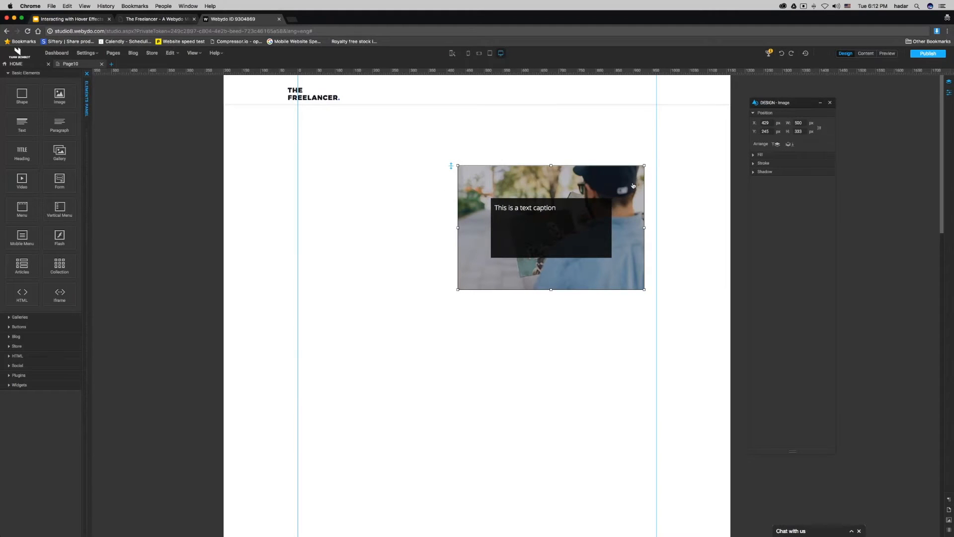
left_click(562, 253)
left_click(543, 303)
left_click(542, 278)
key("Delete")
Place a new image element on the page and load 5.testimonials.jpg into it.
left_click_drag(59, 95, 404, 221)
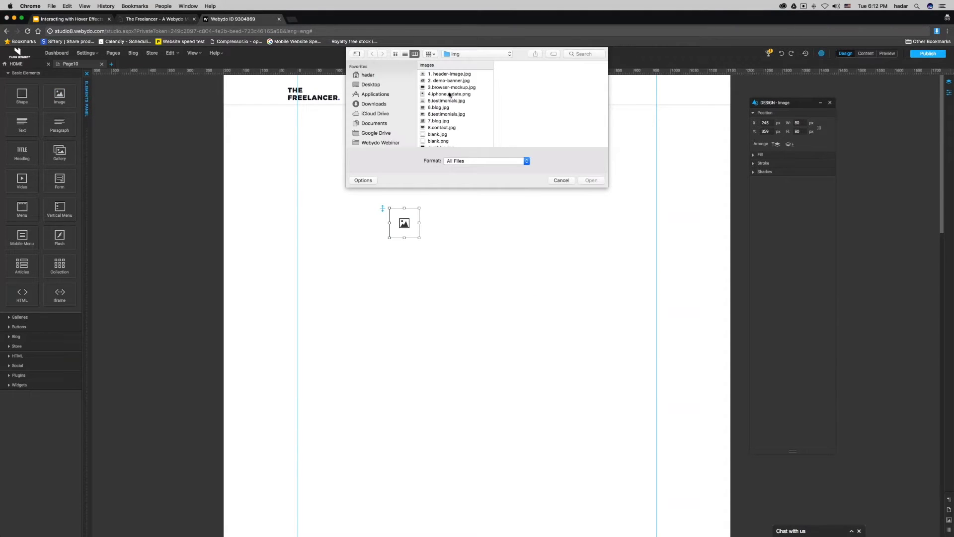
left_click(445, 101)
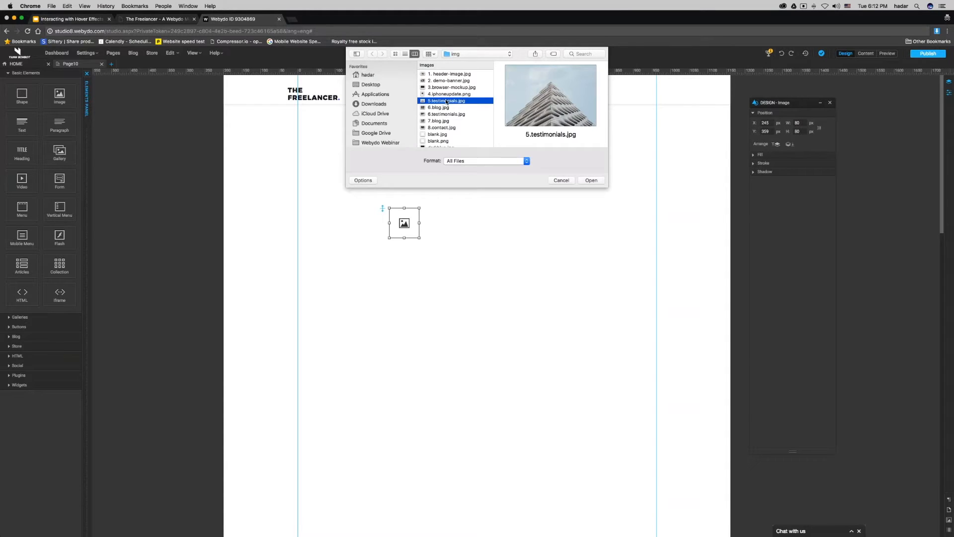
double_click(446, 101)
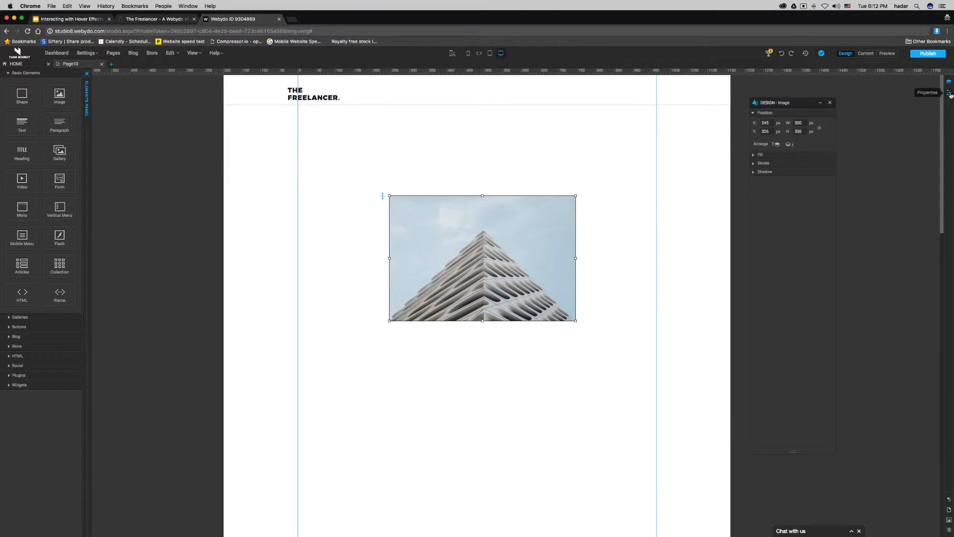
Enable the text caption for the building image and select the caption box.
left_click(949, 93)
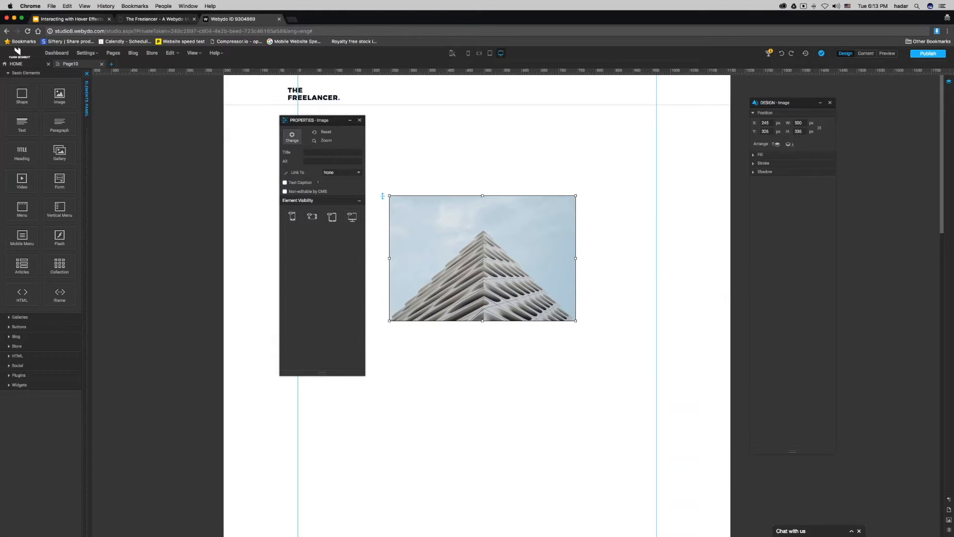
left_click(285, 183)
left_click(513, 300)
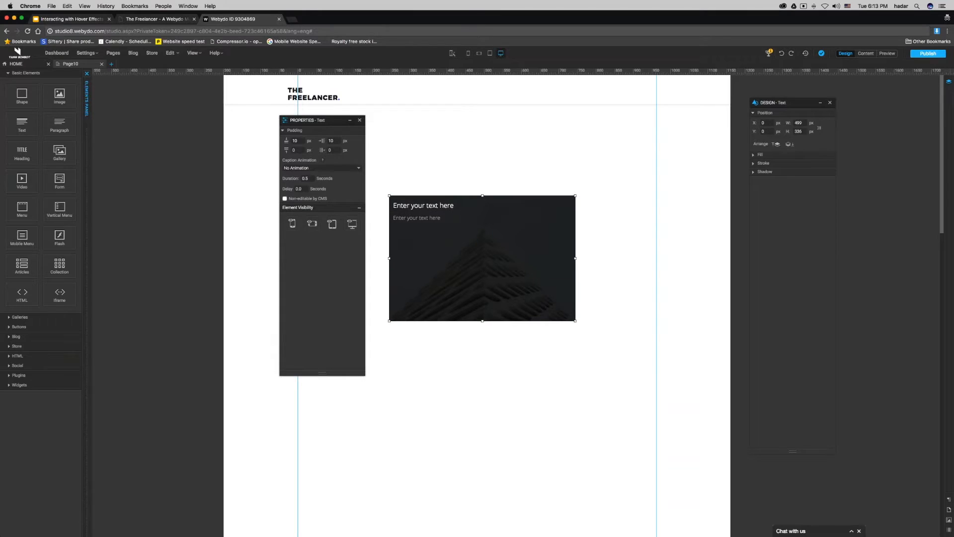
Open the Flaticon website in a new browser tab and search for "eye" icons.
left_click(291, 19)
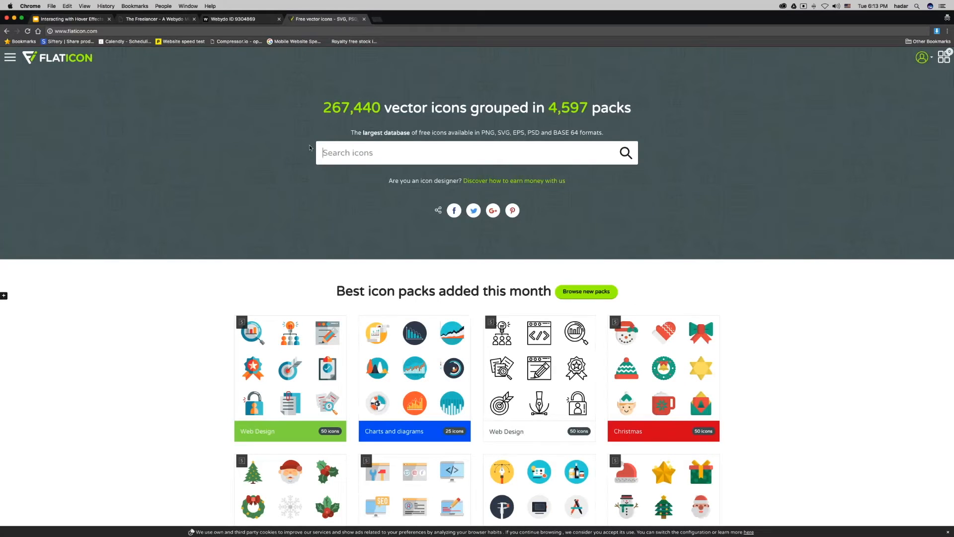
left_click(344, 161)
type("eye")
key("Return")
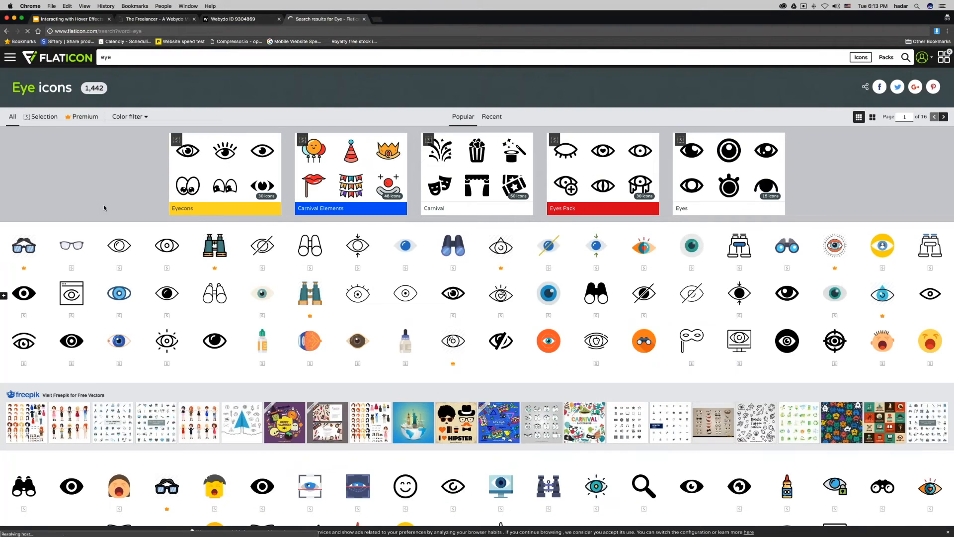
Add the thin outlined eye icon to the icon collection, and open the collection with its introductory guide dismissed.
left_click(131, 241)
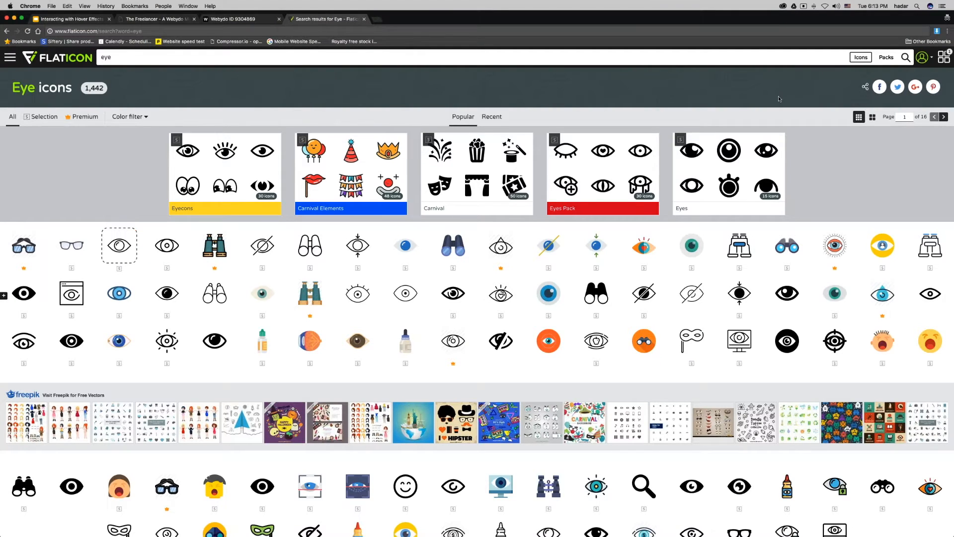
left_click(944, 57)
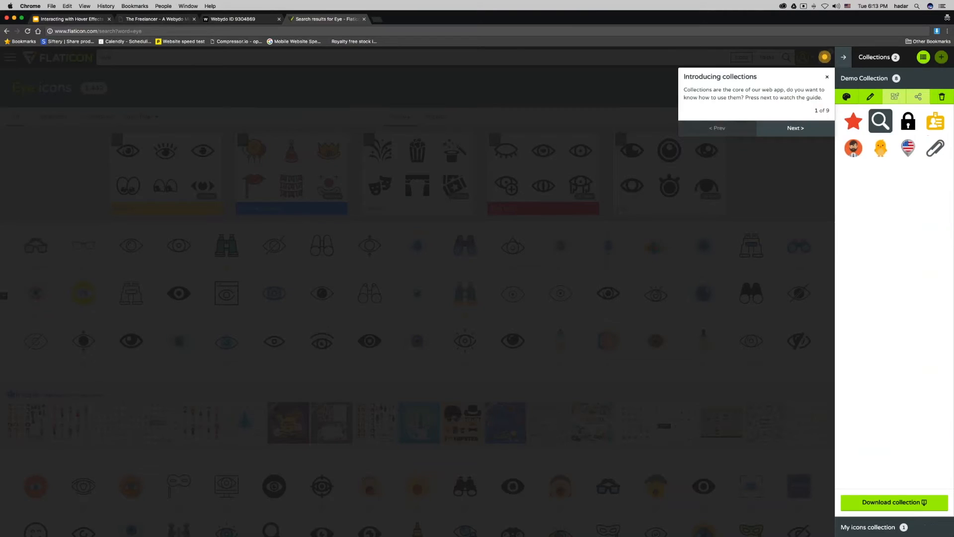
left_click(829, 79)
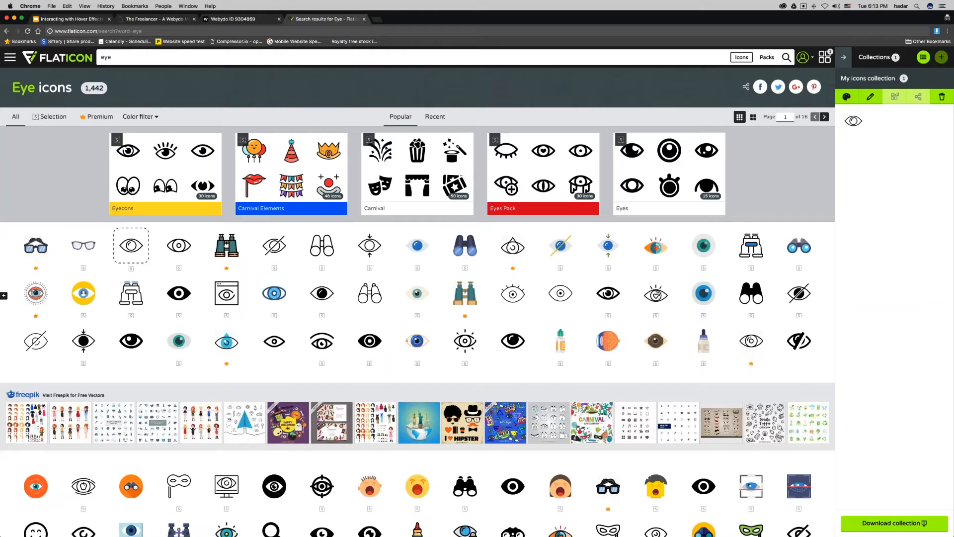
Switch back to the Webydo page and set the caption box's solid fill colour to purple-blue 6155FC.
left_click(252, 19)
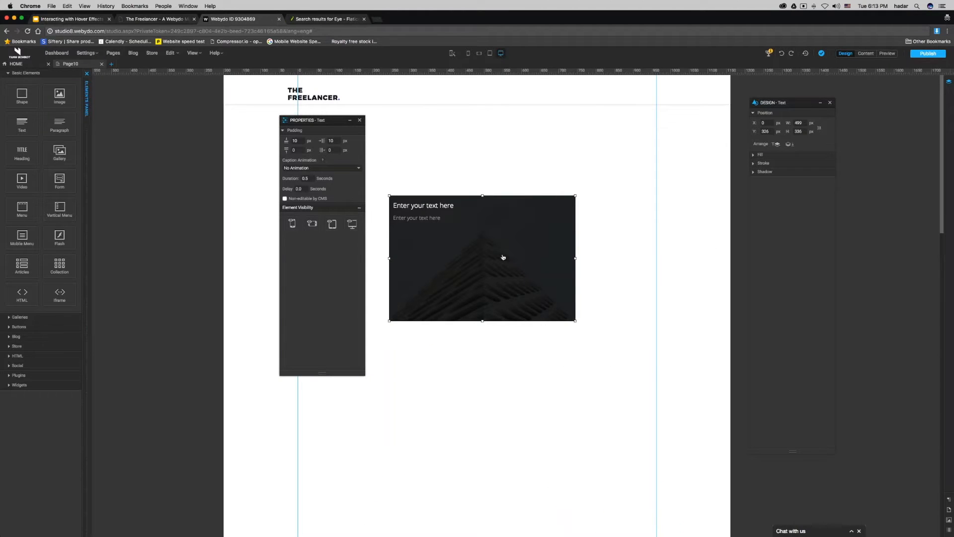
left_click(760, 155)
left_click(770, 165)
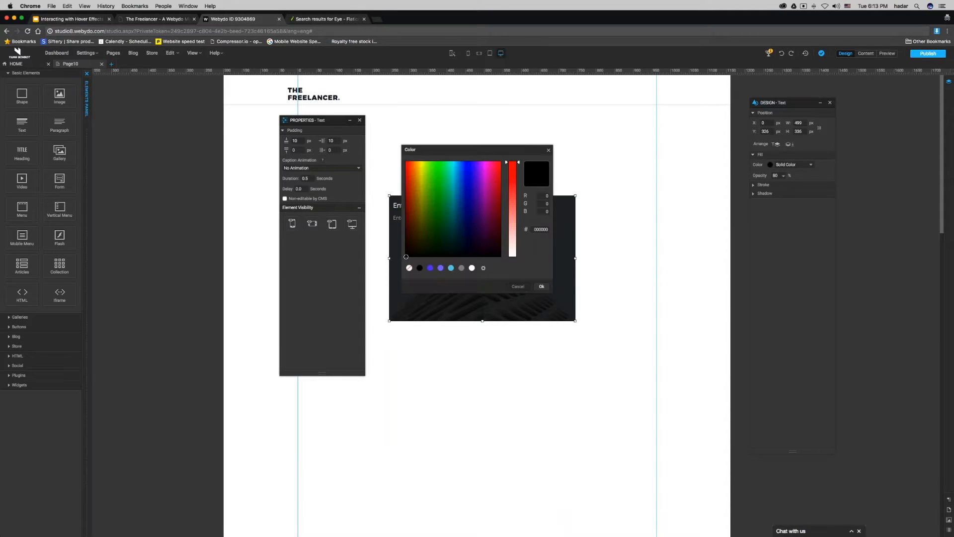
left_click(431, 268)
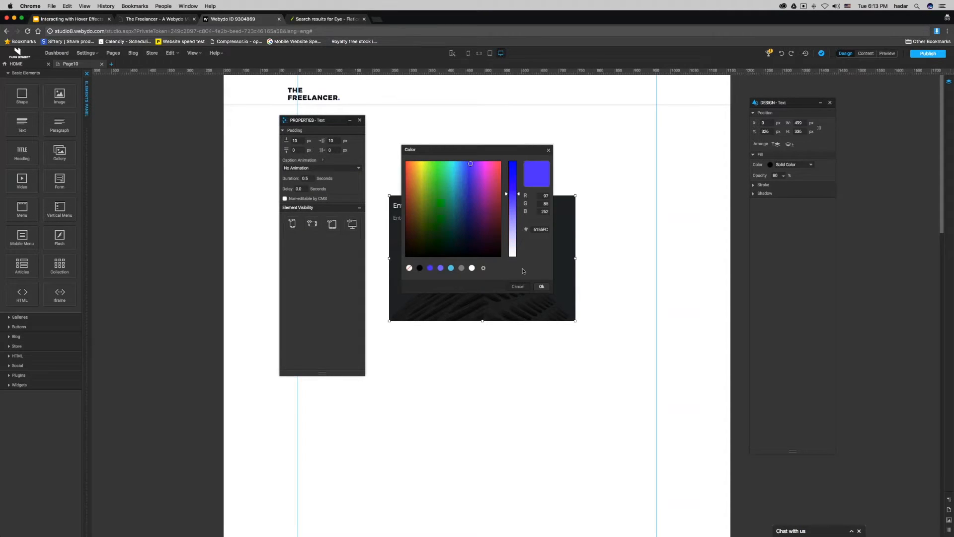
left_click(541, 287)
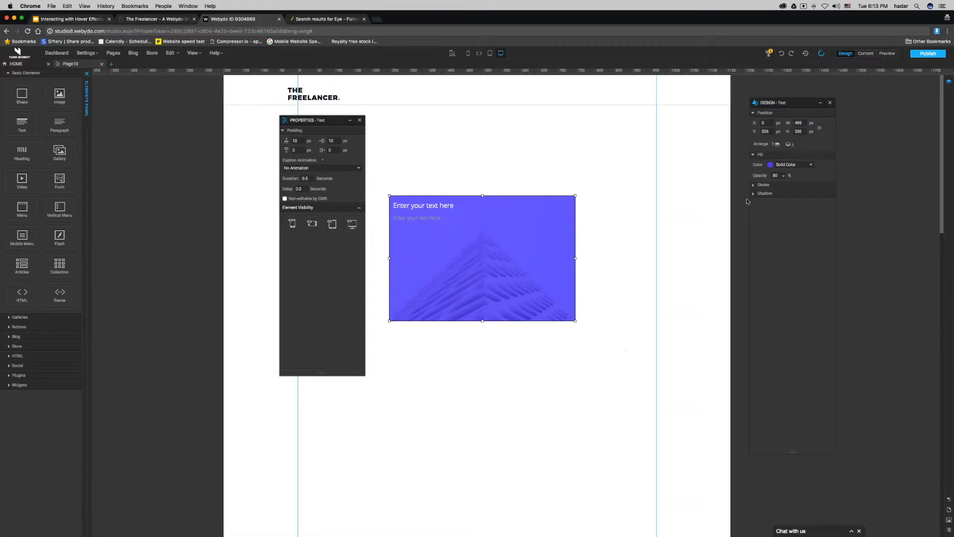
Try the light blue swatch as the caption box's fill, and return the fill to 6155FC.
left_click(770, 165)
left_click(440, 268)
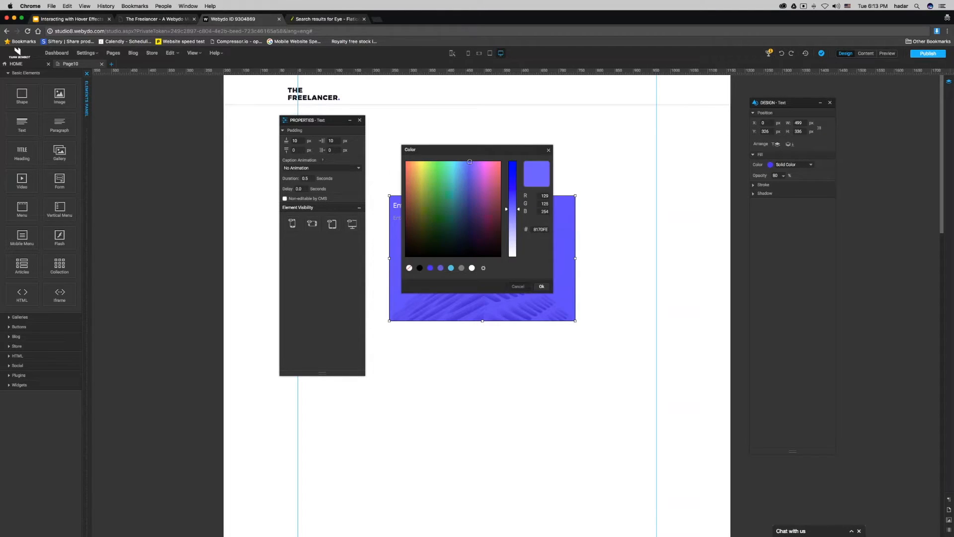
left_click(451, 268)
left_click(541, 286)
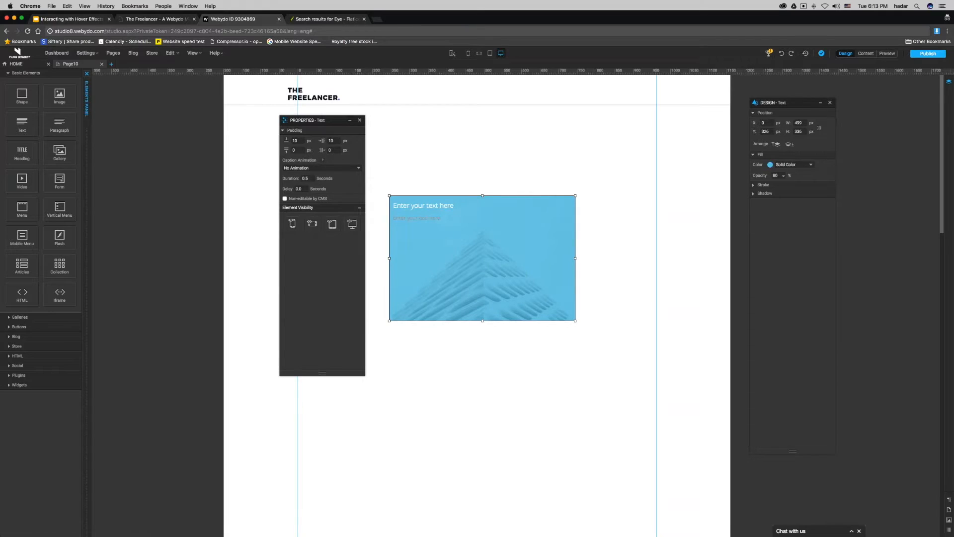
left_click(770, 165)
left_click(431, 268)
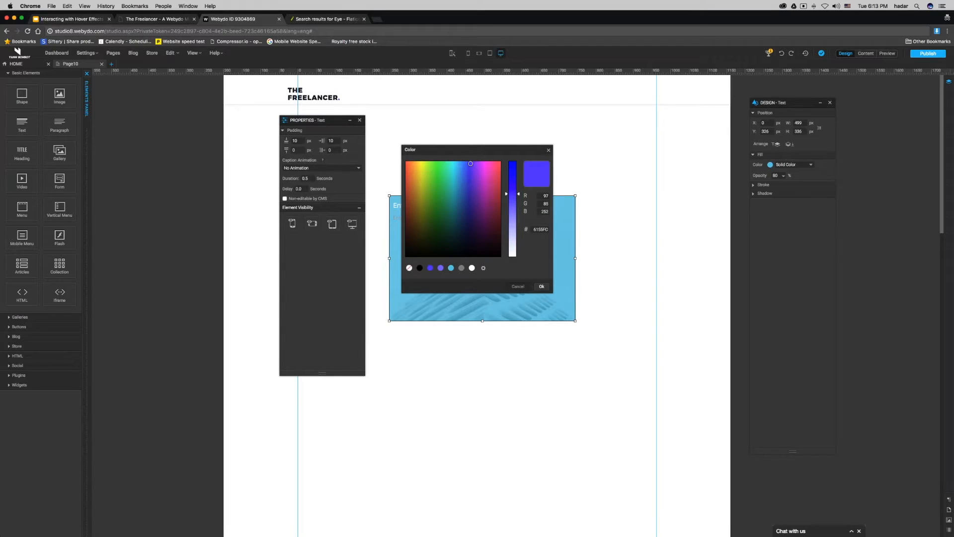
left_click(541, 287)
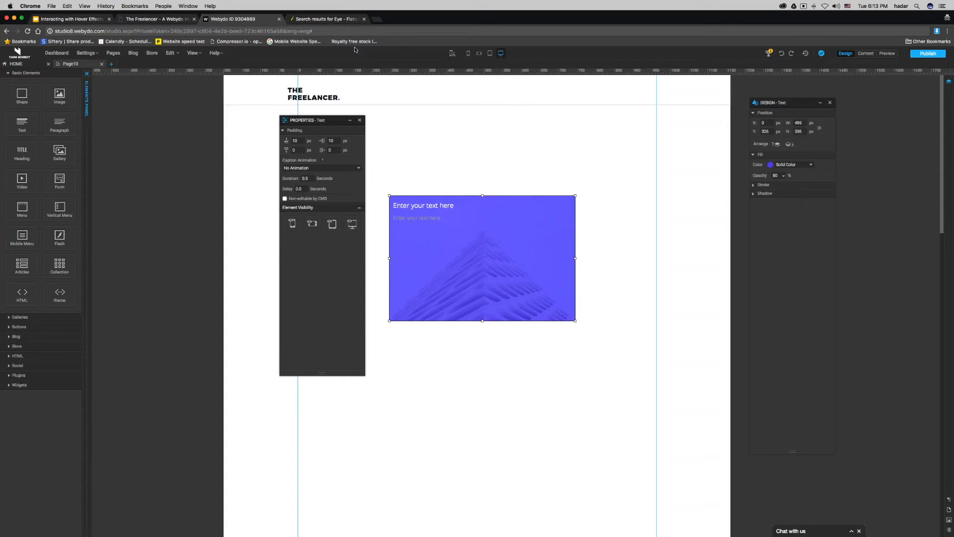
Switch back to Flaticon and recolour the eye icon in the collection to white.
left_click(340, 21)
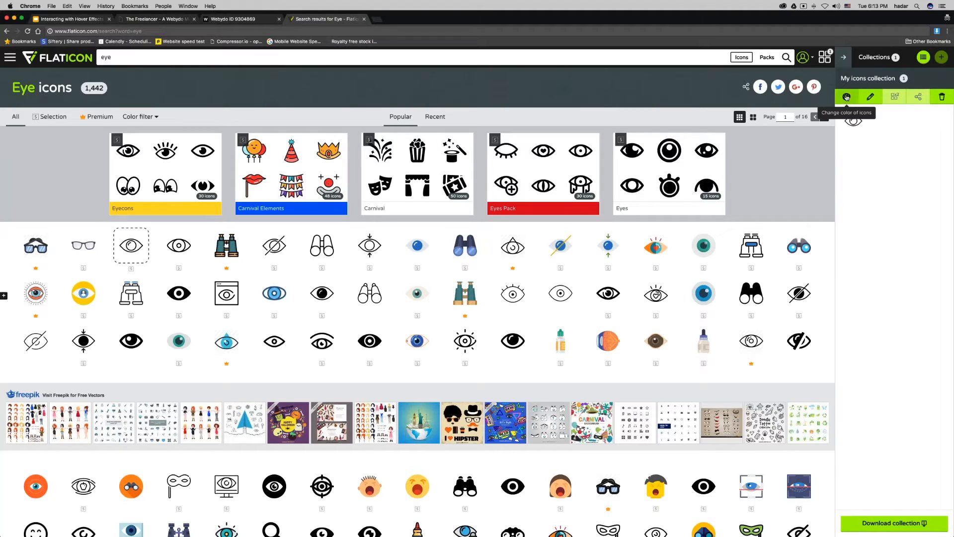
left_click(847, 97)
left_click(903, 135)
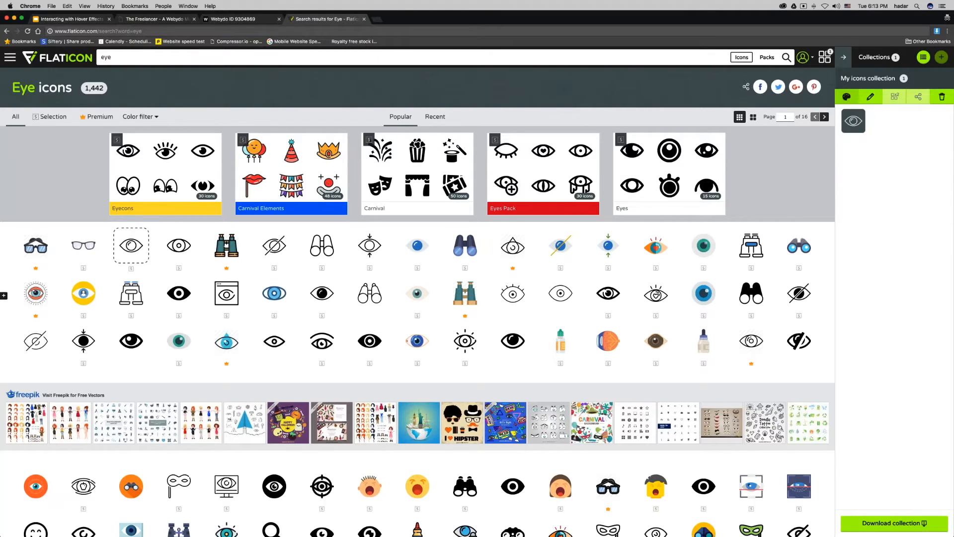
Download the icon collection as a 256-pixel PNG and dismiss the browser's download bar.
left_click(894, 523)
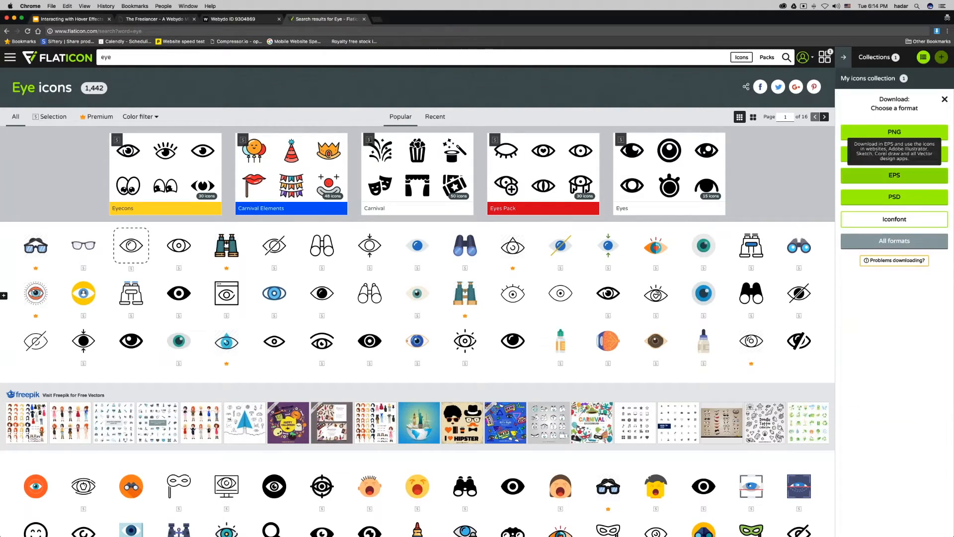
left_click(900, 134)
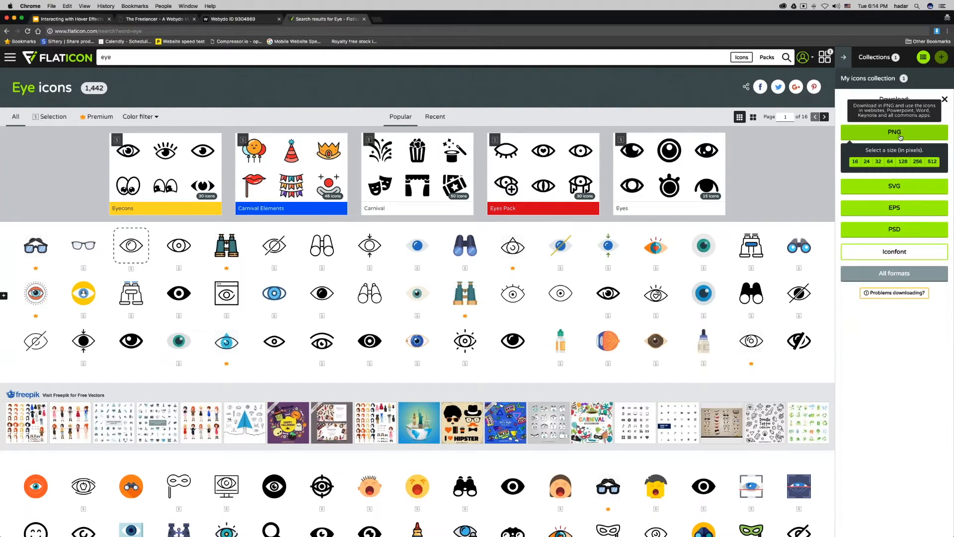
left_click(916, 162)
left_click(576, 174)
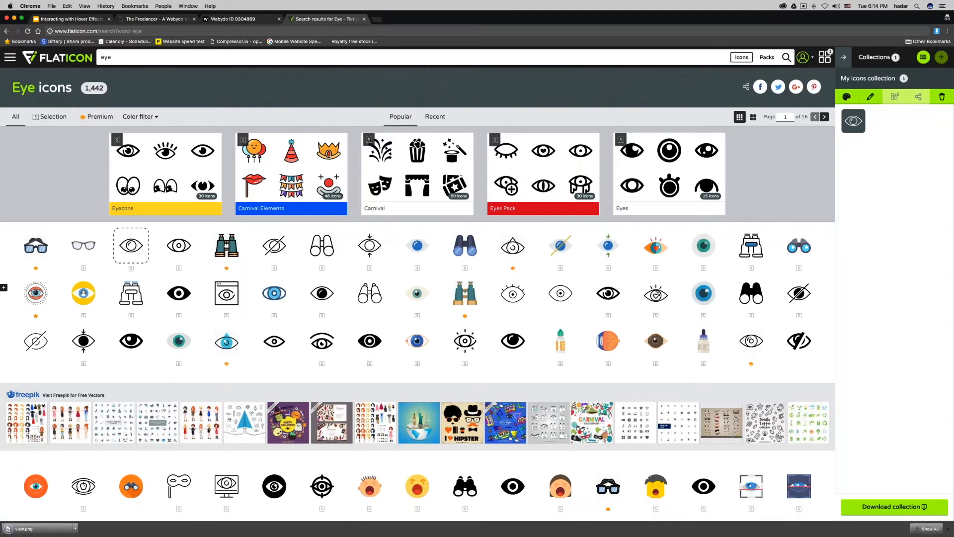
left_click(948, 528)
Switch back to the Webydo page and delete all placeholder text from the caption box.
left_click(250, 20)
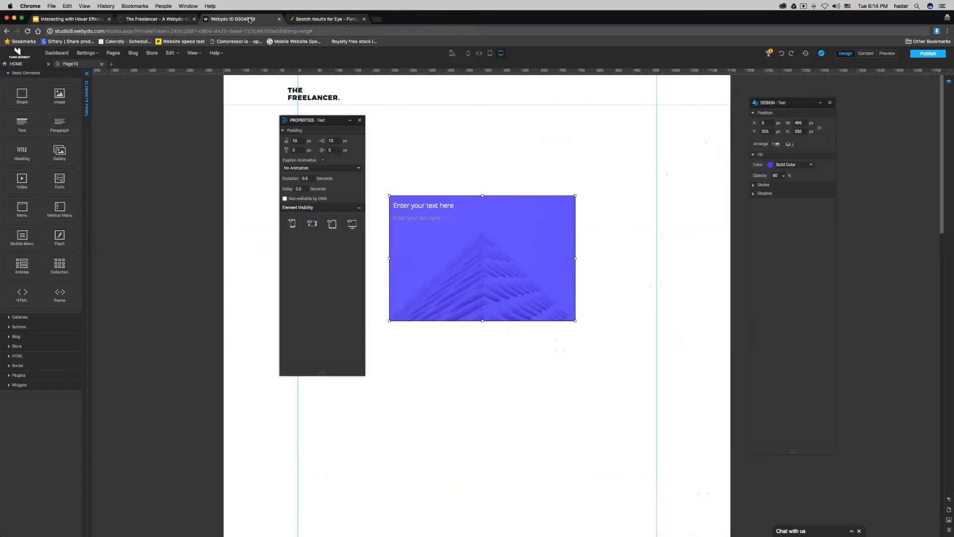
double_click(401, 218)
left_click_drag(442, 218, 391, 221)
key("BackSpace")
key("BackSpace")
key("BackSpace")
key("BackSpace")
key("BackSpace")
key("BackSpace")
key("BackSpace")
key("BackSpace")
key("BackSpace")
key("BackSpace")
key("BackSpace")
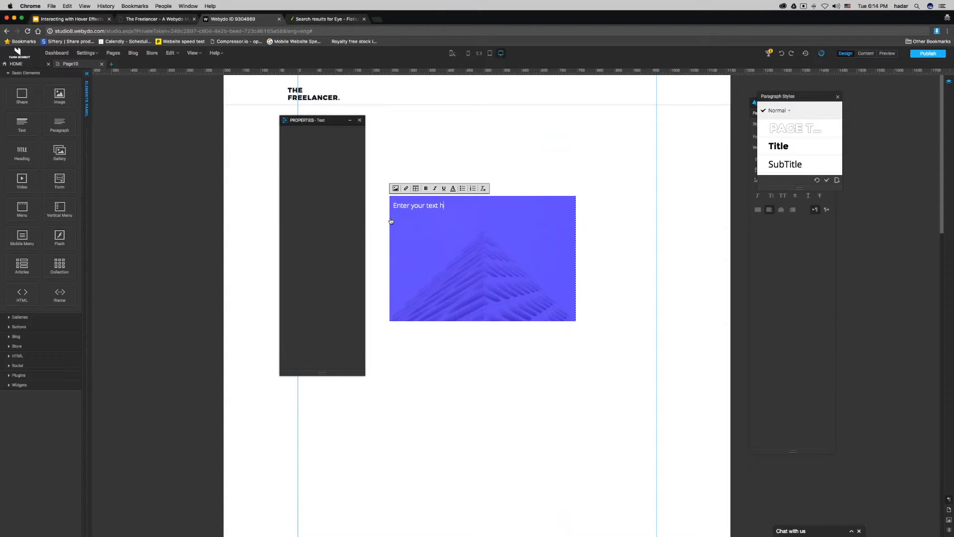
key("BackSpace")
key("BackSpace")
key("BackSpace")
key("BackSpace")
key("BackSpace")
key("BackSpace")
key("BackSpace")
key("BackSpace")
key("BackSpace")
key("BackSpace")
key("BackSpace")
Insert view.png from the Downloads folder into the caption box as an image 100 px wide.
left_click(396, 189)
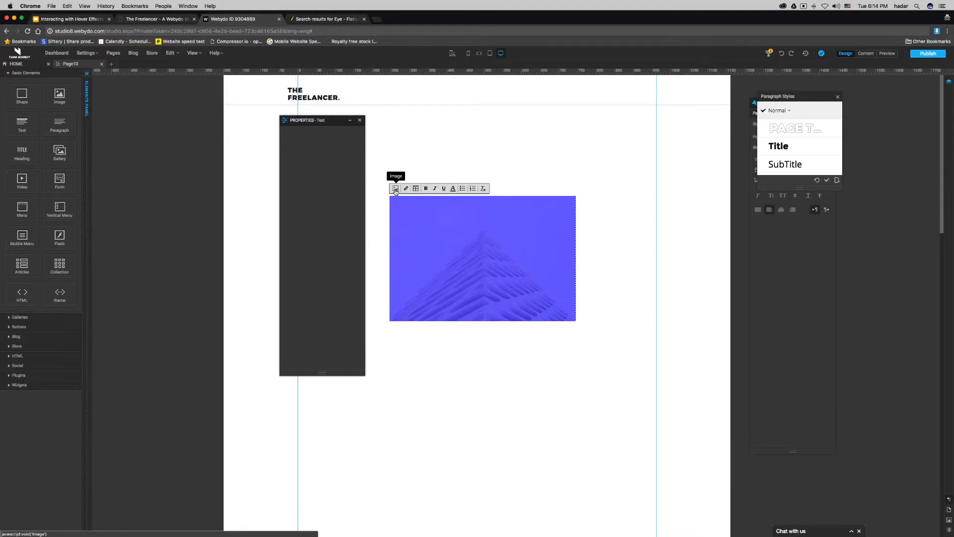
left_click(396, 190)
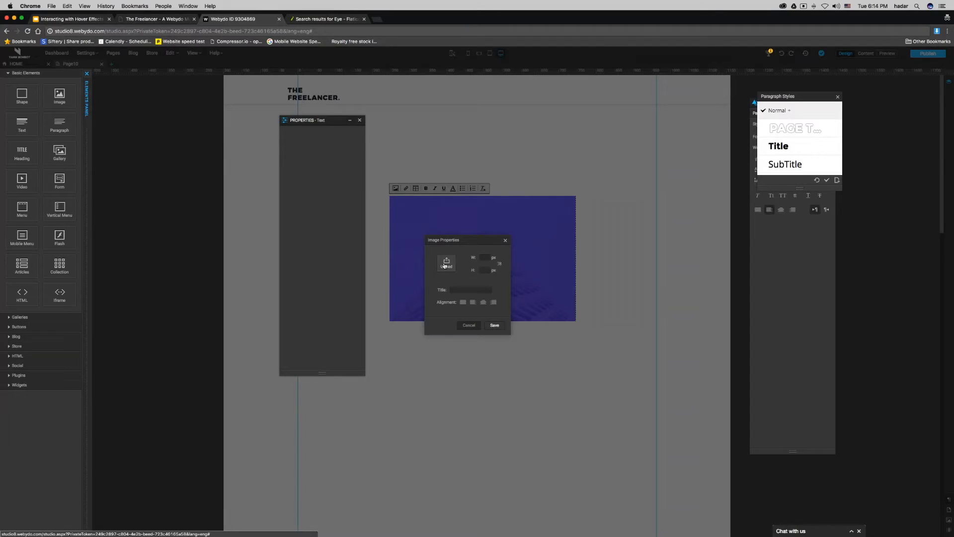
left_click(445, 264)
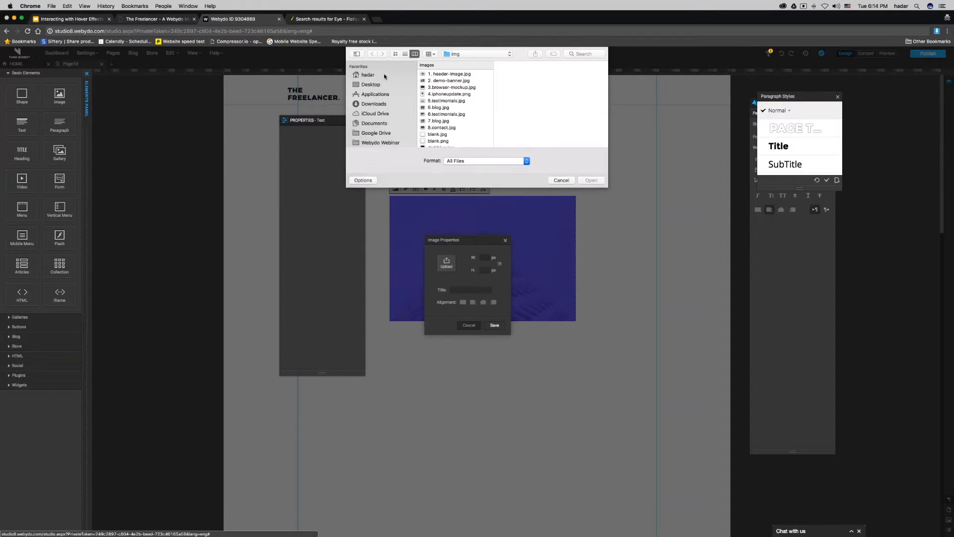
left_click(370, 86)
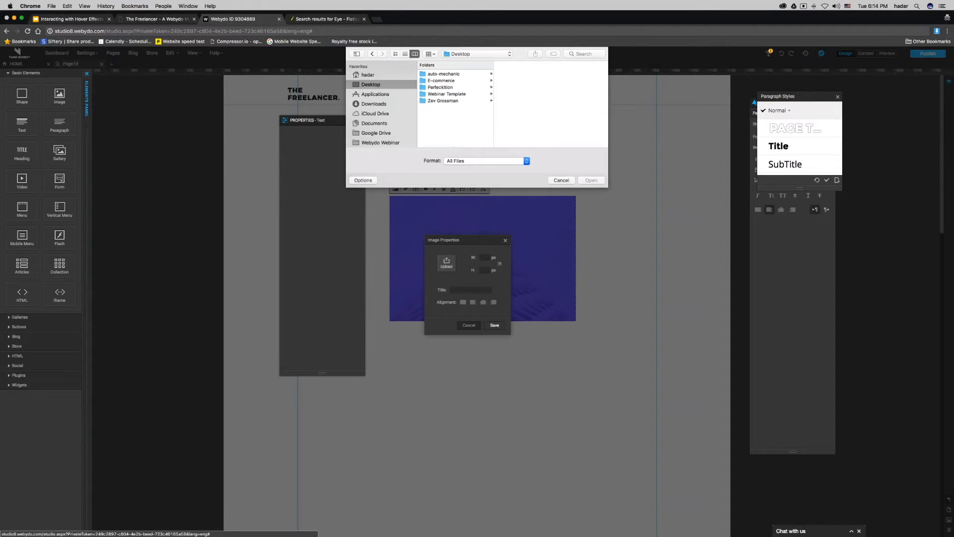
left_click(397, 104)
scroll(460, 131, "down", 3)
left_click(455, 130)
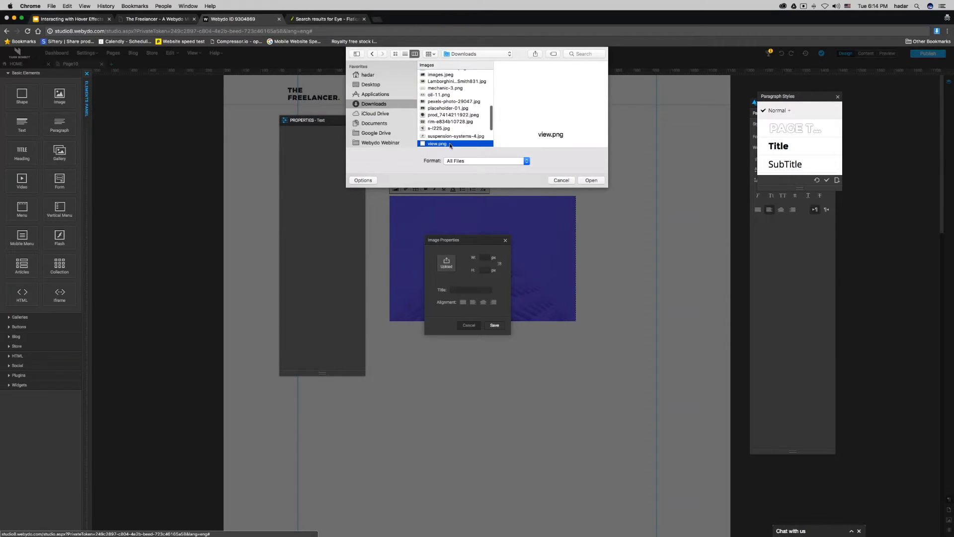
double_click(455, 131)
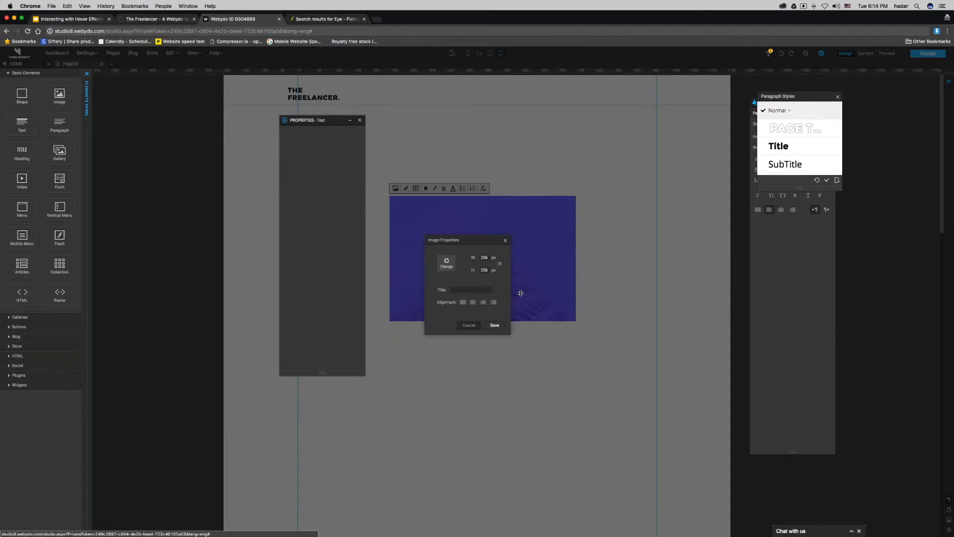
type("100")
key("Return")
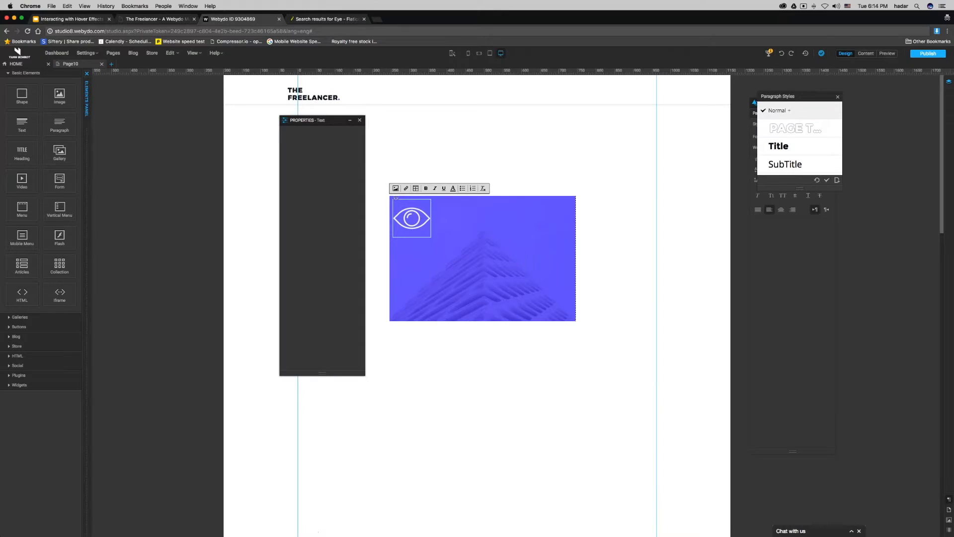
left_click(432, 219)
double_click(427, 219)
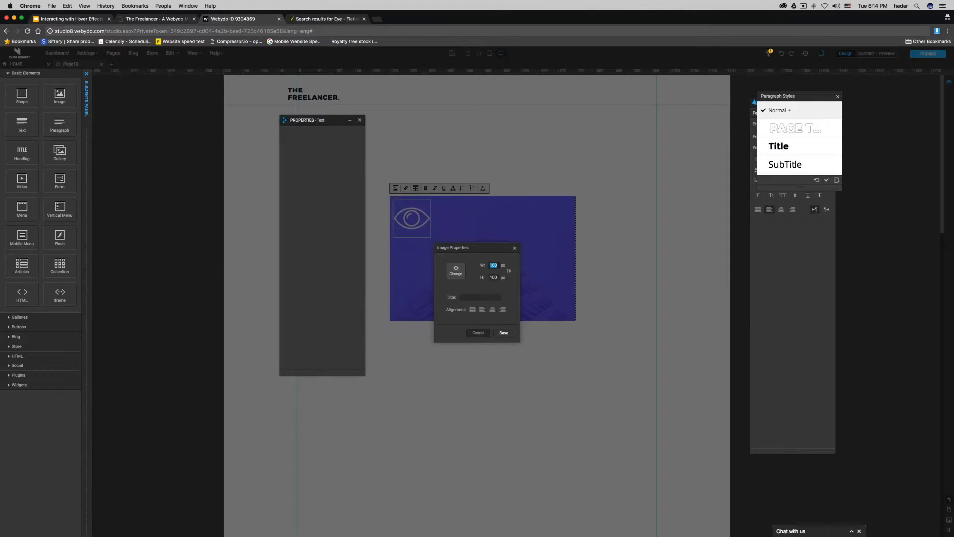
key("Escape")
Insert blank space above the eye icon so it sits near the caption box's vertical middle.
left_click(438, 212)
key("Left")
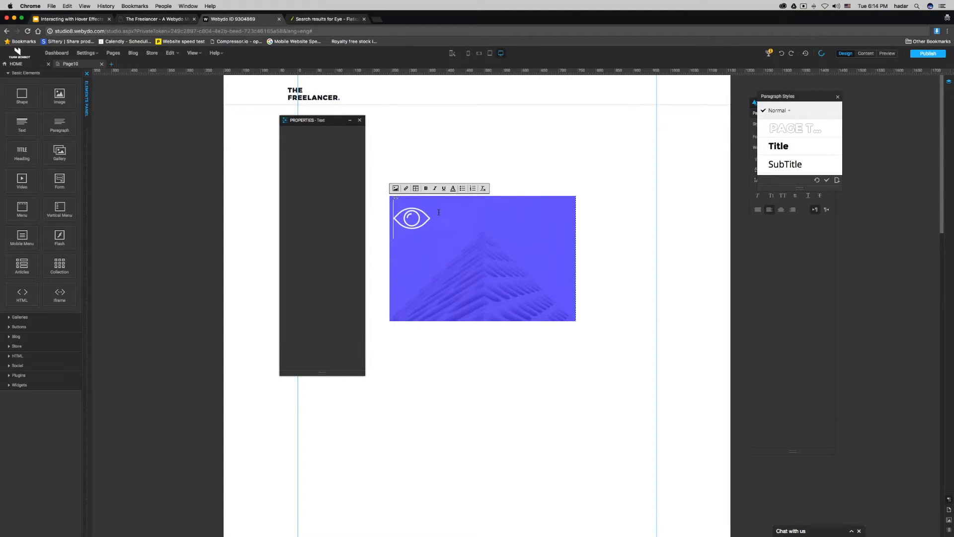
key("Return")
key("Return")
key("Return")
key("Return")
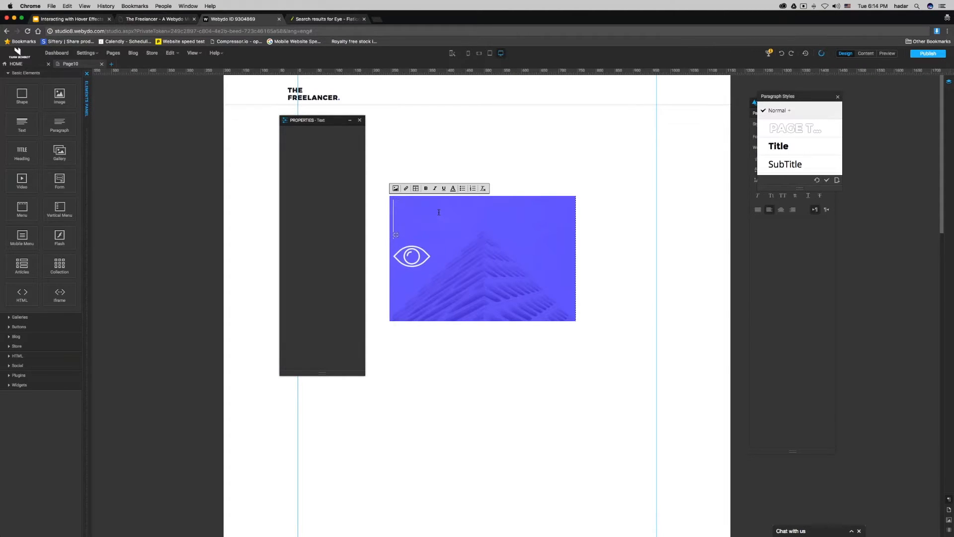
key("Return")
key("BackSpace")
key("BackSpace")
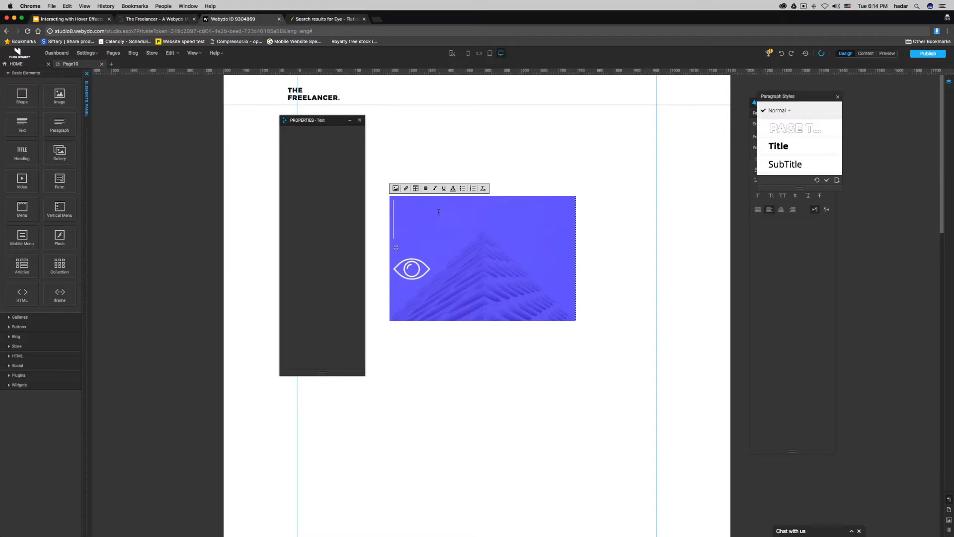
Set the eye icon's image alignment to centre and save its image properties.
left_click(431, 272)
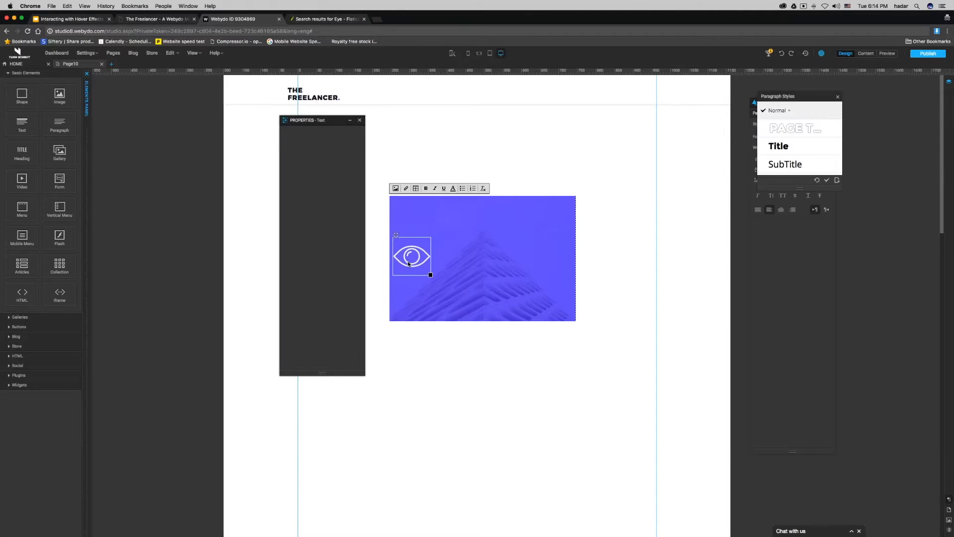
double_click(430, 272)
left_click(492, 311)
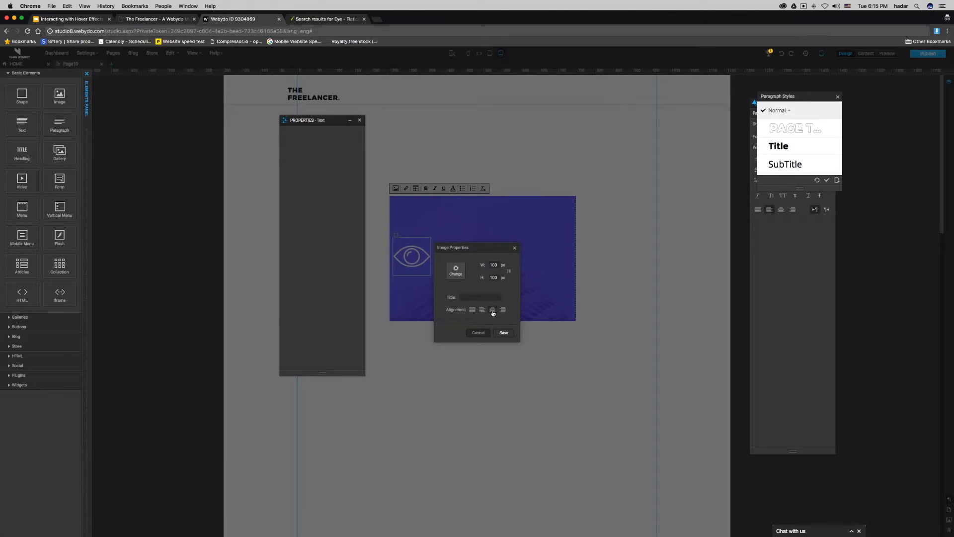
left_click(503, 333)
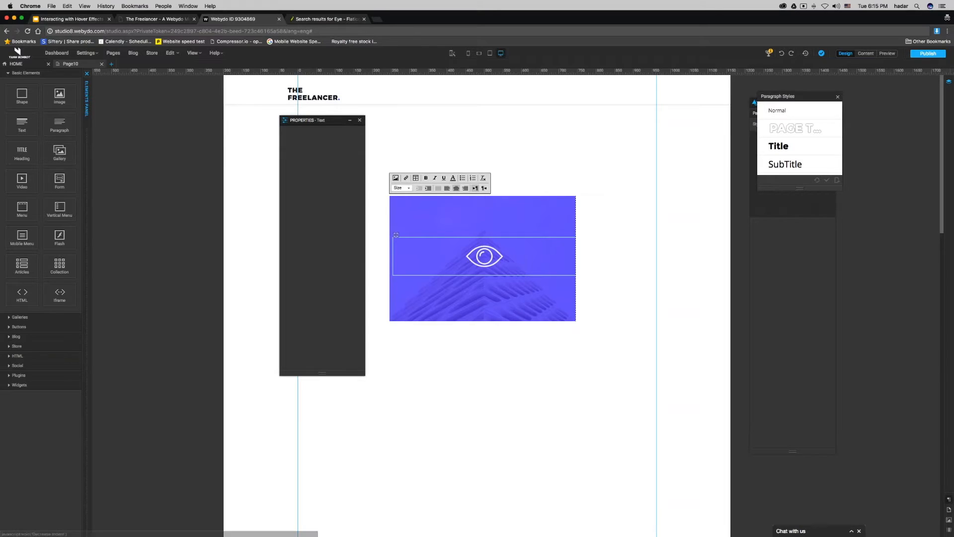
left_click(491, 222)
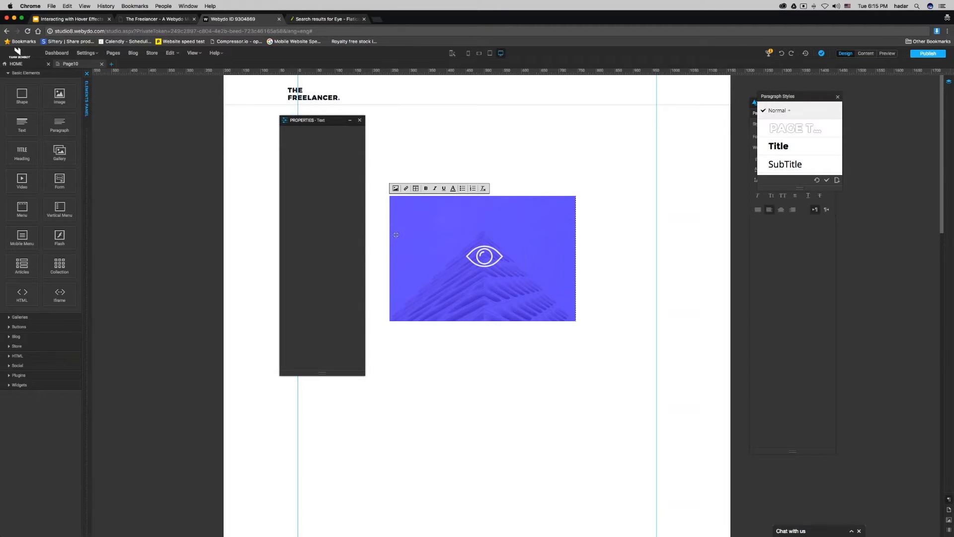
Link the eye icon to a URL, using the web address copied from The Freelancer site's browser tab.
left_click(502, 273)
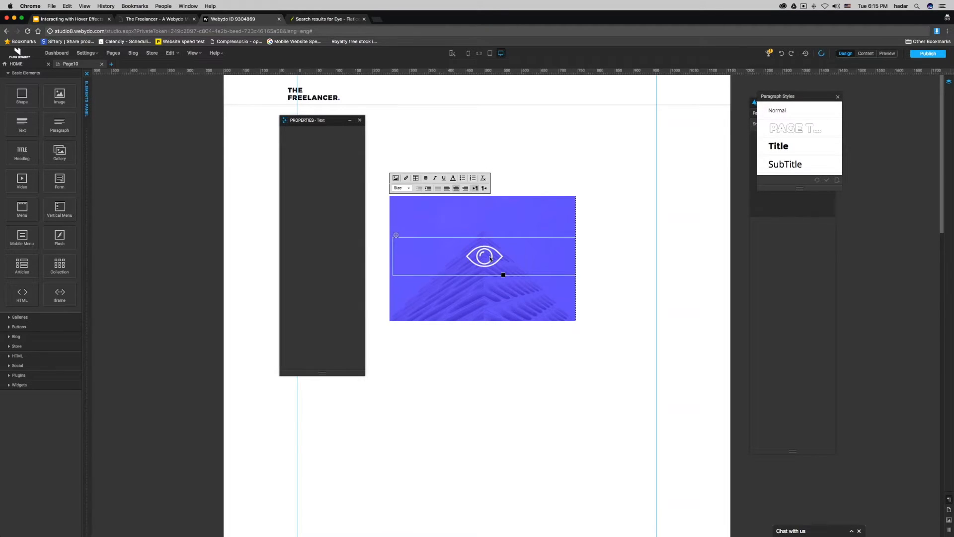
left_click(406, 179)
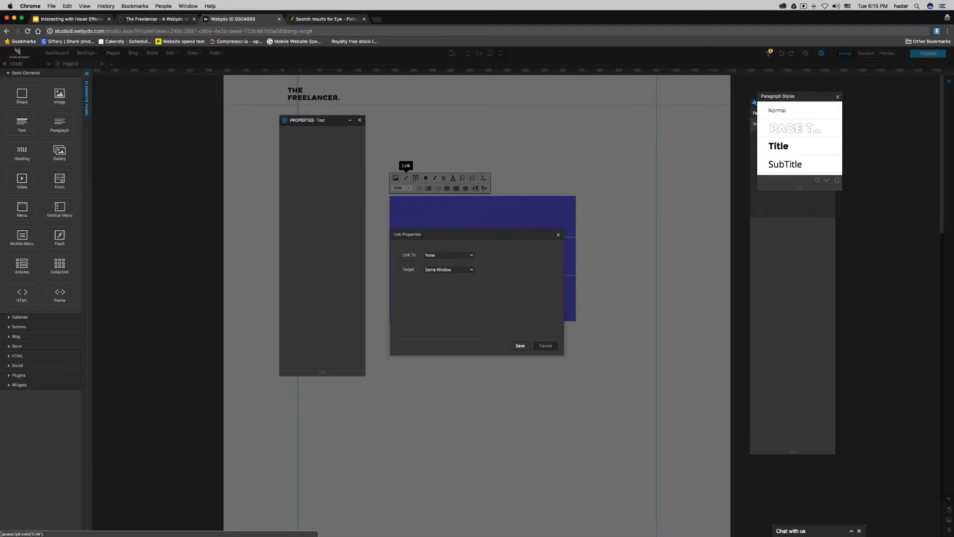
left_click(444, 255)
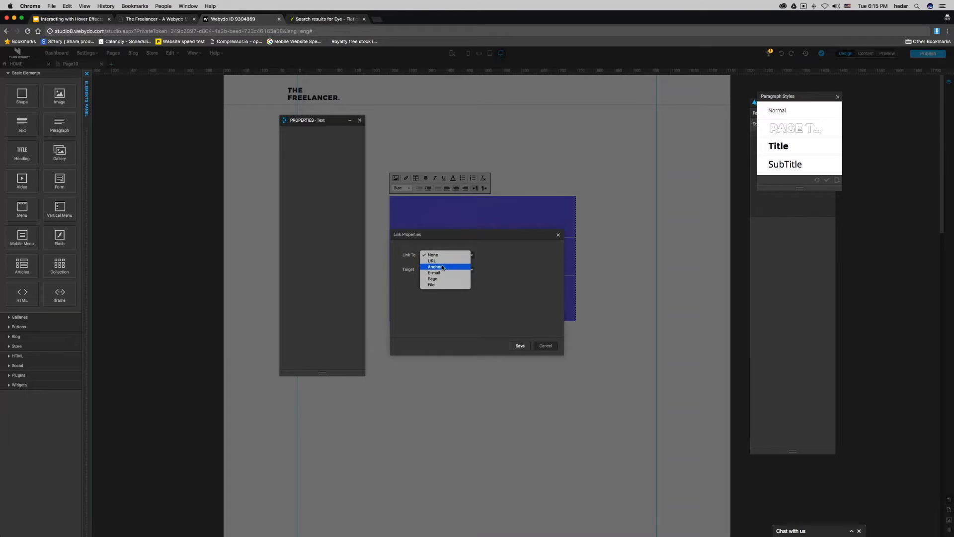
left_click(439, 261)
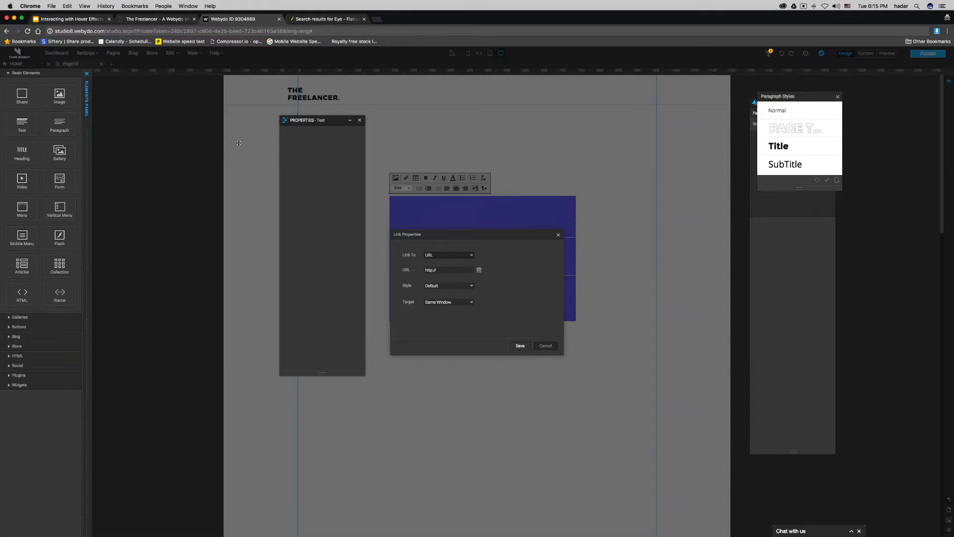
left_click(148, 19)
left_click(148, 30)
key("super+c")
left_click(233, 19)
left_click(433, 270)
key("super+v")
Keep the Default link style, set the link's target to New Window, and save the link properties.
left_click(438, 286)
left_click(438, 287)
left_click(451, 306)
left_click(449, 307)
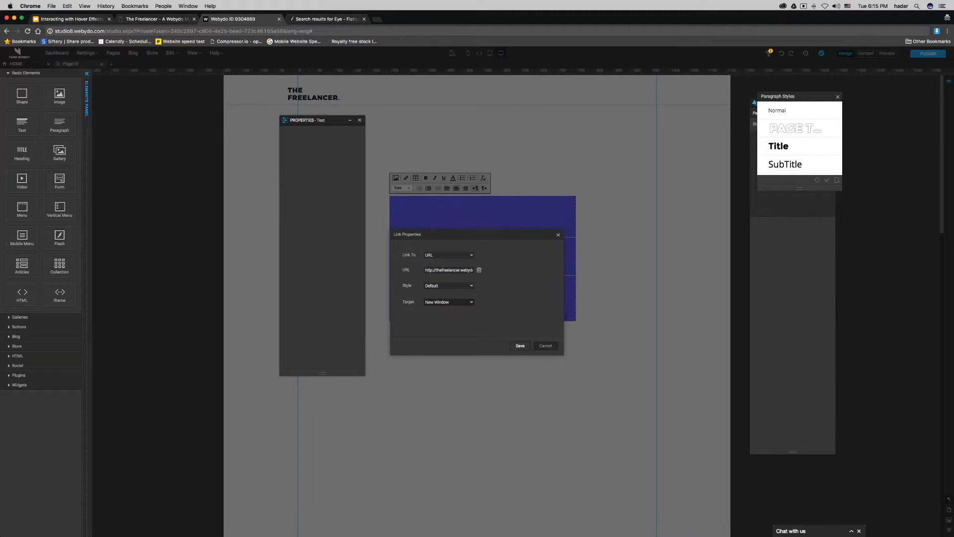
left_click(519, 345)
Publish the site and dismiss the publishing message back in the Webydo editor.
left_click(927, 54)
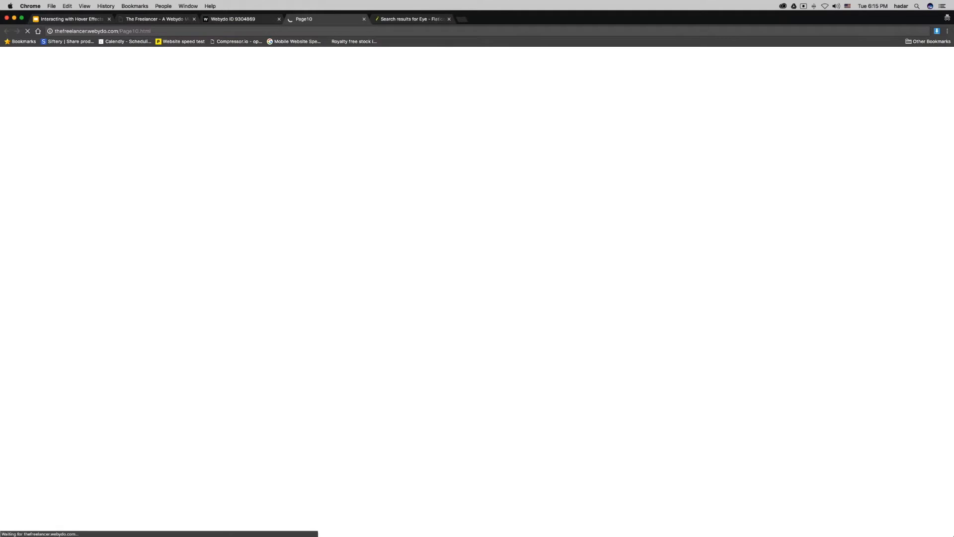
left_click(221, 18)
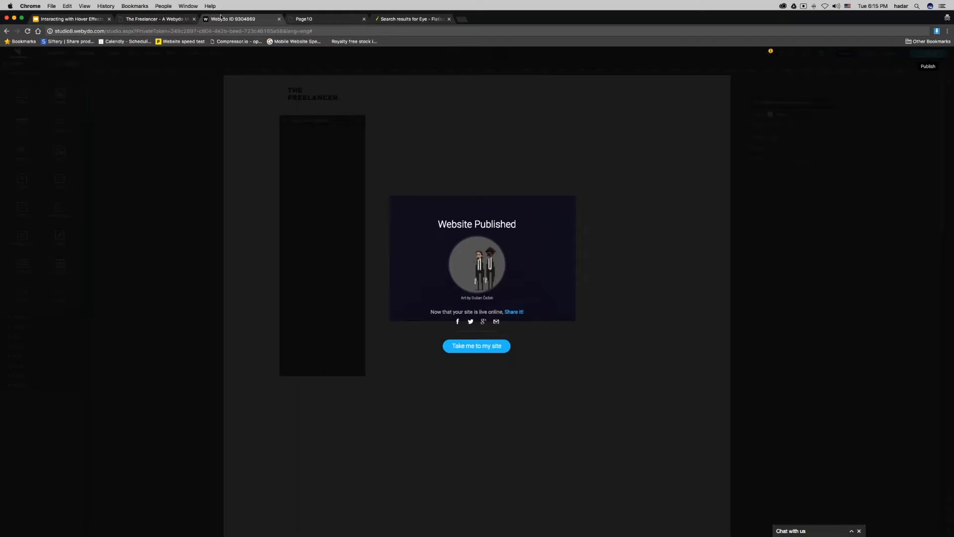
double_click(505, 211)
left_click(604, 230)
Select the whole caption box and set its caption animation to Slide Right.
double_click(574, 234)
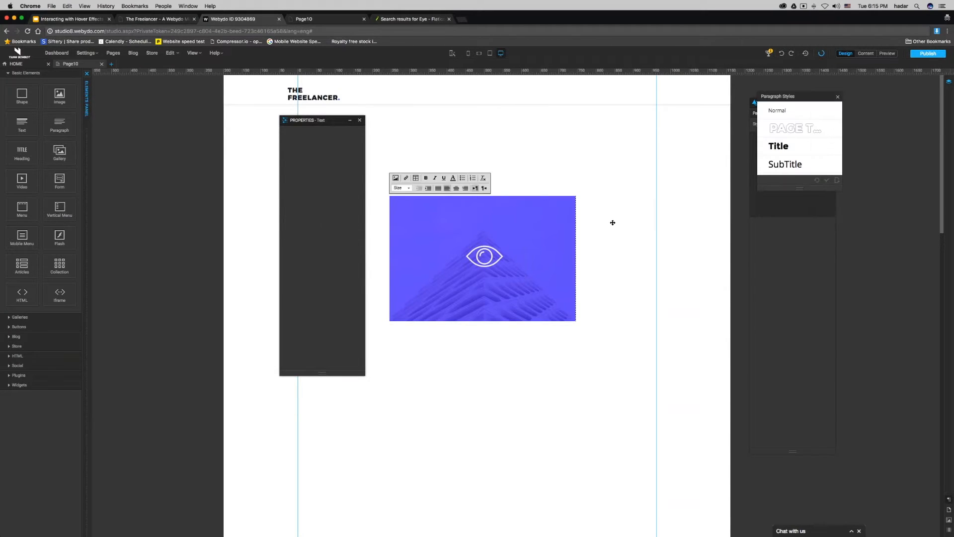
left_click(612, 219)
left_click(571, 251)
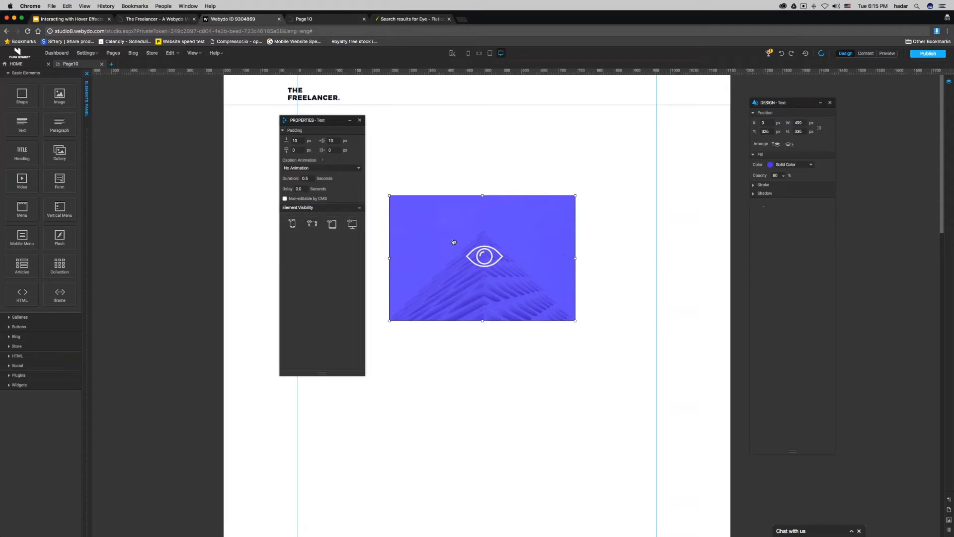
left_click(303, 169)
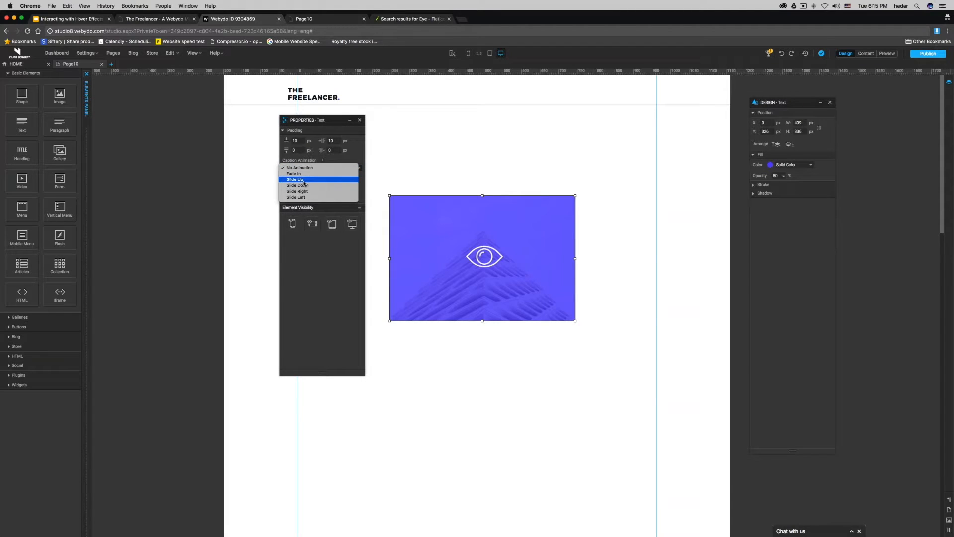
left_click(299, 191)
Publish the site again, check the caption's hover effect on the live page, and return to the Webydo editor.
left_click(922, 56)
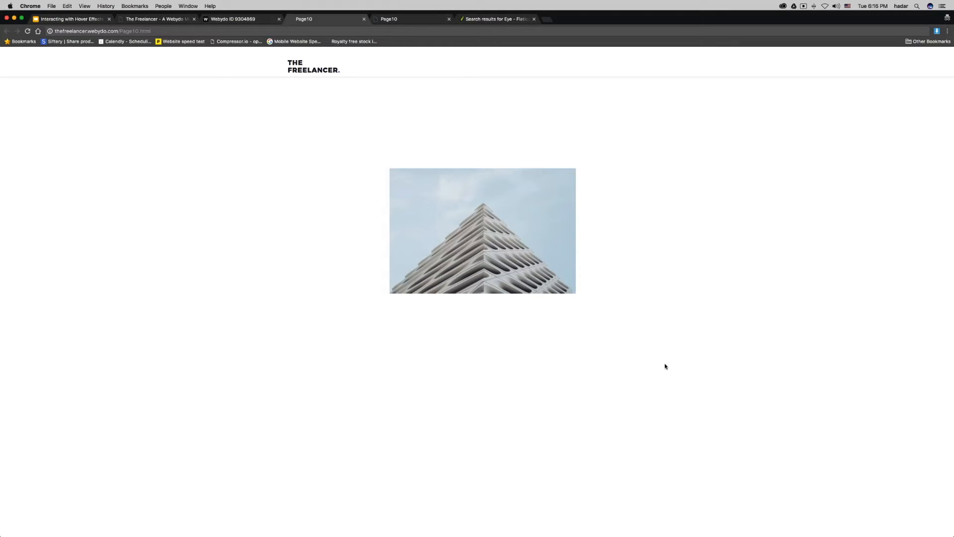
mouse_move(553, 204)
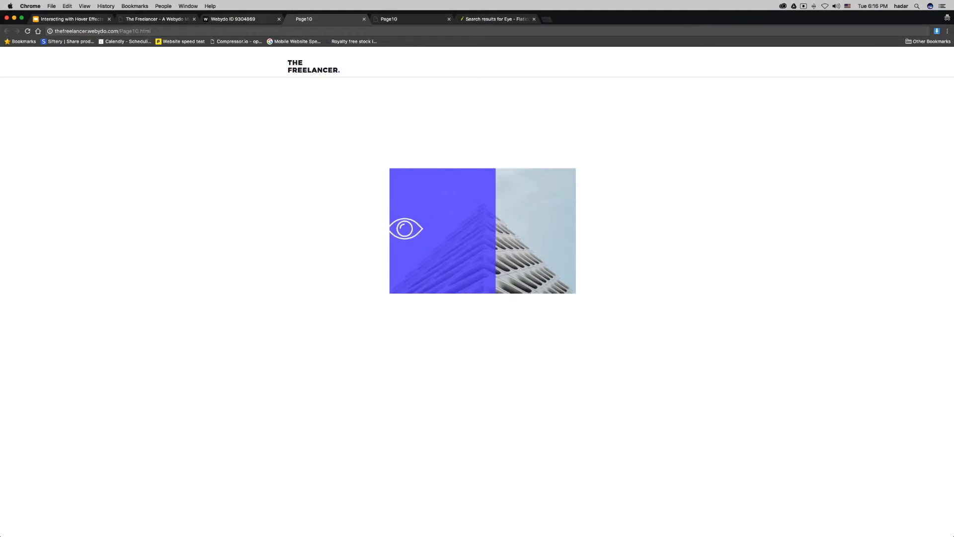
left_click(233, 19)
Return to the Webydo editor and select the eye icon inside the image's caption text.
double_click(487, 262)
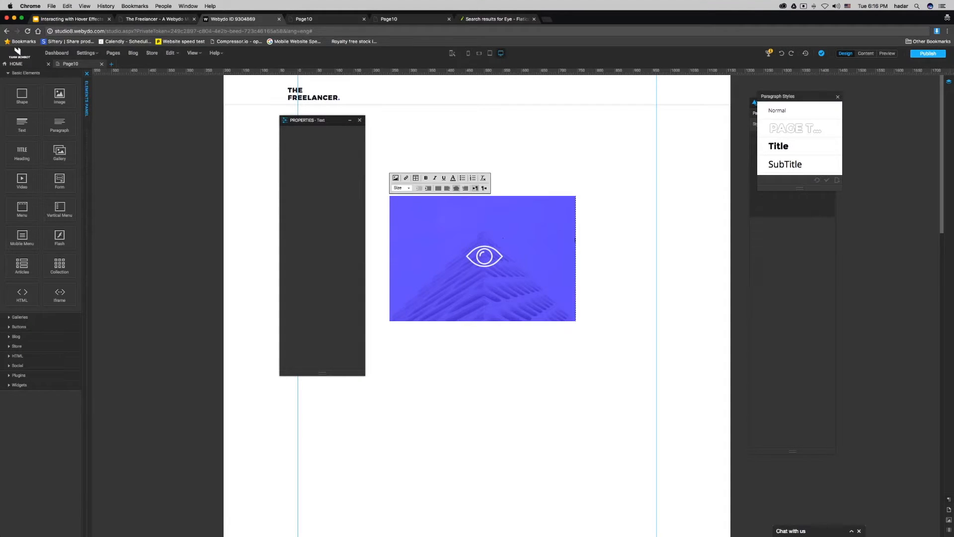
double_click(487, 262)
left_click(473, 326)
left_click(509, 256)
left_click_drag(509, 257, 465, 257)
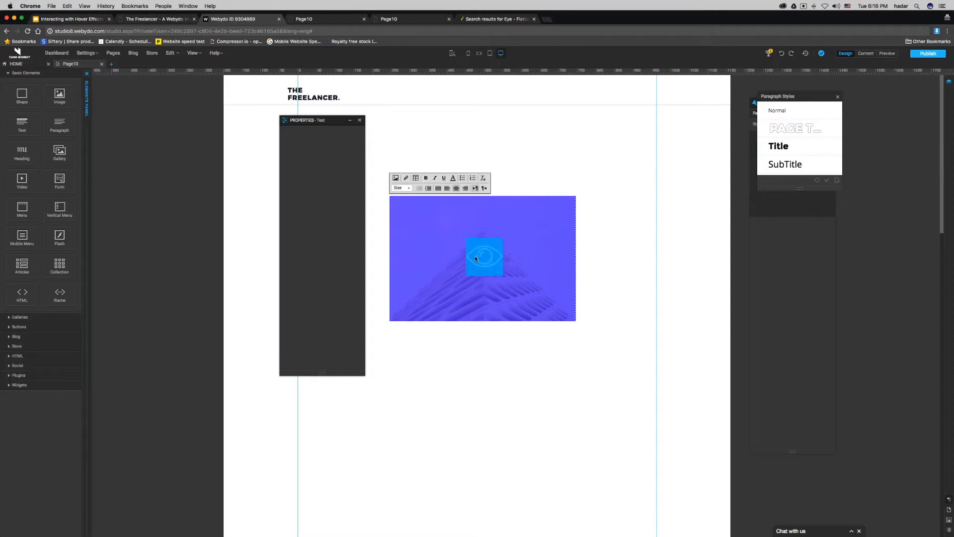
Link the eye icon to the copied URL, set the link's target to New Window, and save the link properties.
left_click(406, 178)
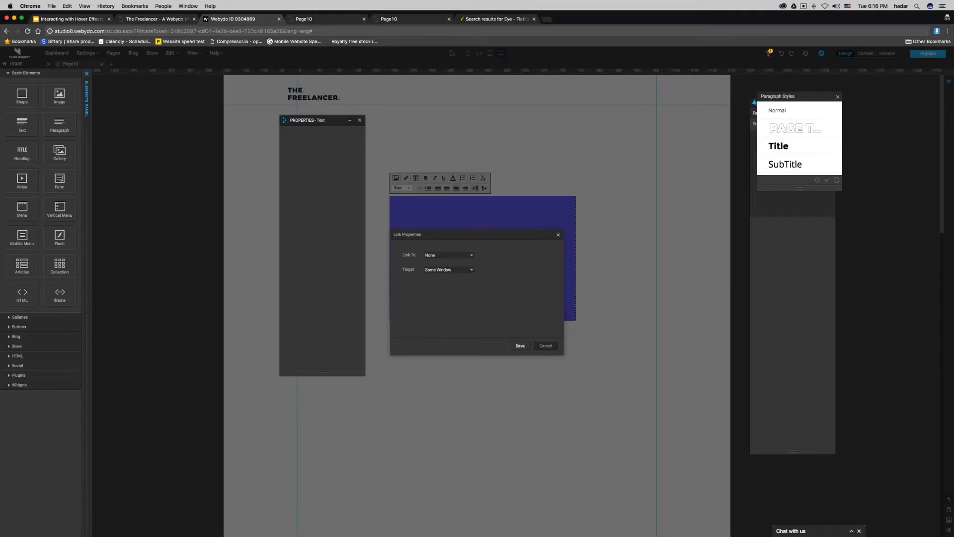
left_click(445, 255)
left_click(445, 261)
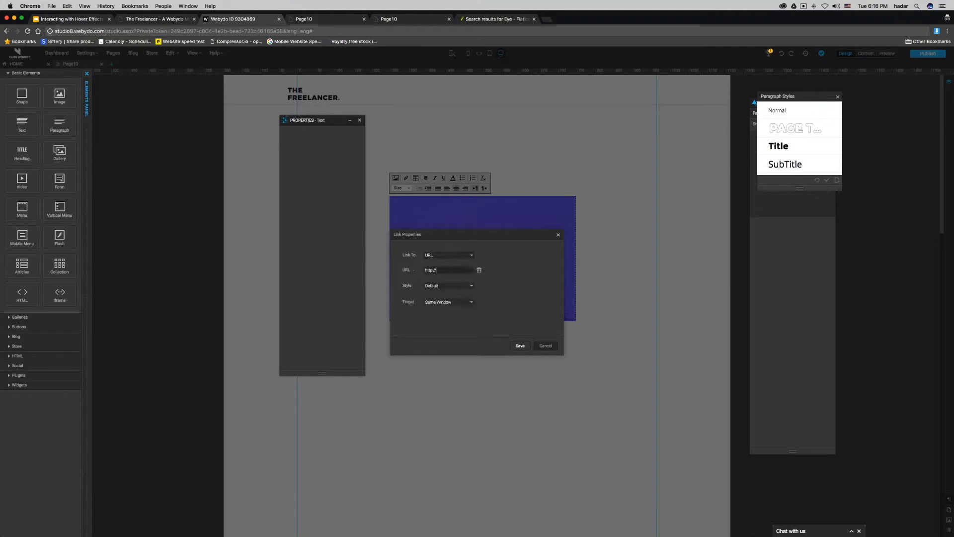
key("super+a")
key("super+v")
left_click(449, 302)
left_click(437, 307)
left_click(520, 346)
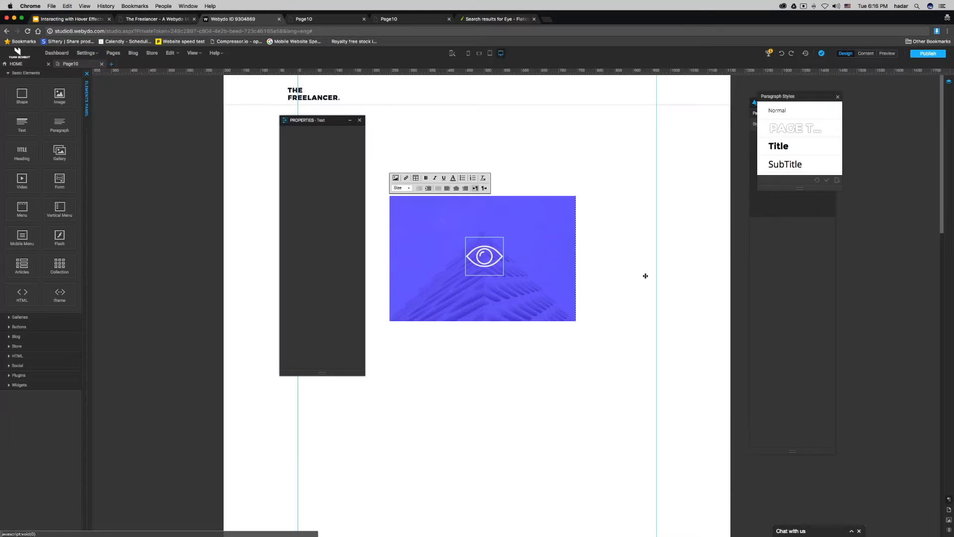
Publish the site, open the live page, and test the eye icon's link in the image caption.
left_click(927, 54)
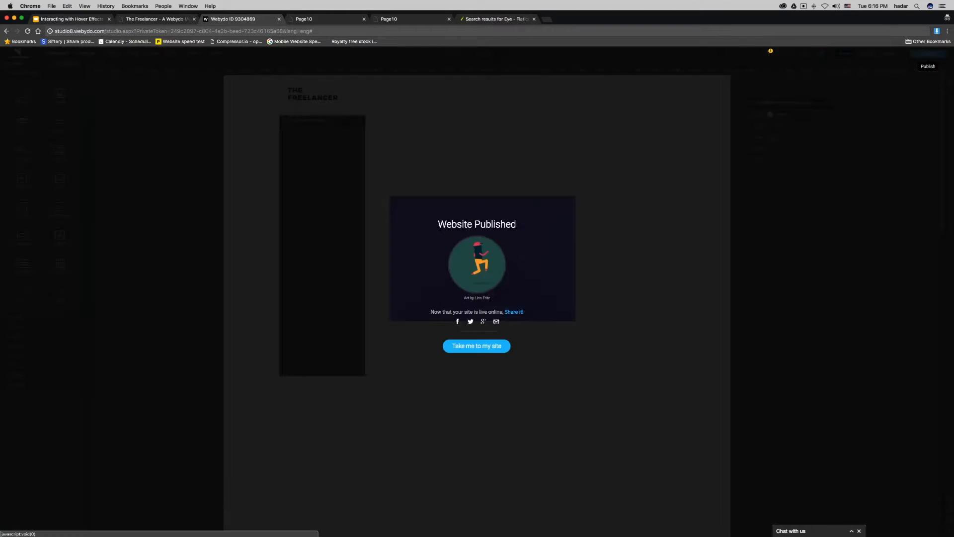
left_click(477, 344)
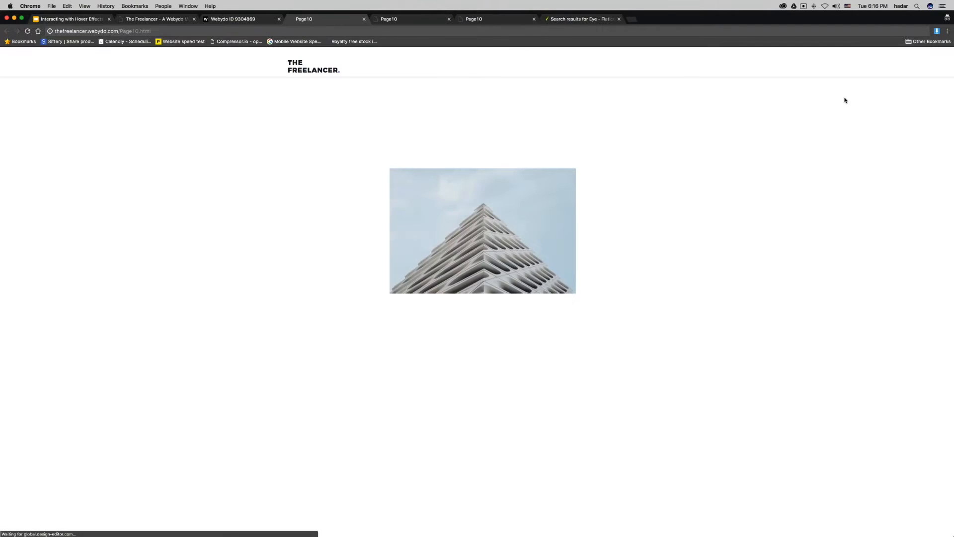
mouse_move(488, 234)
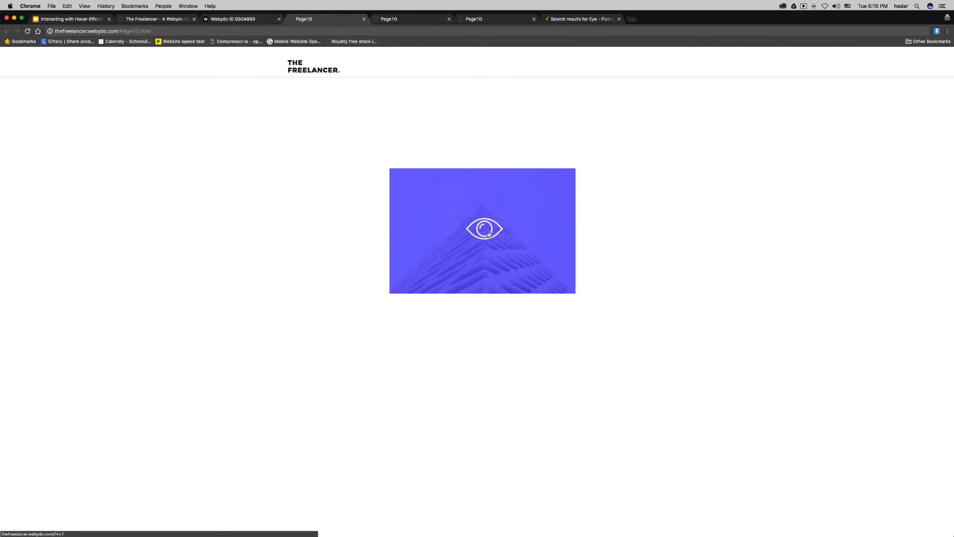
left_click(489, 233)
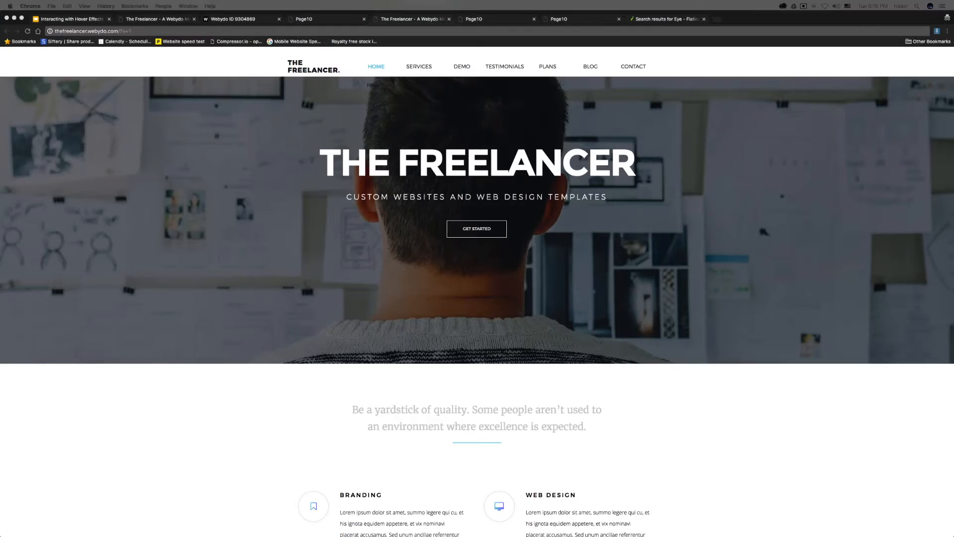
Switch to the hover effects presentation and go through its slides up to Paragraph Style for Galleries.
left_click(69, 19)
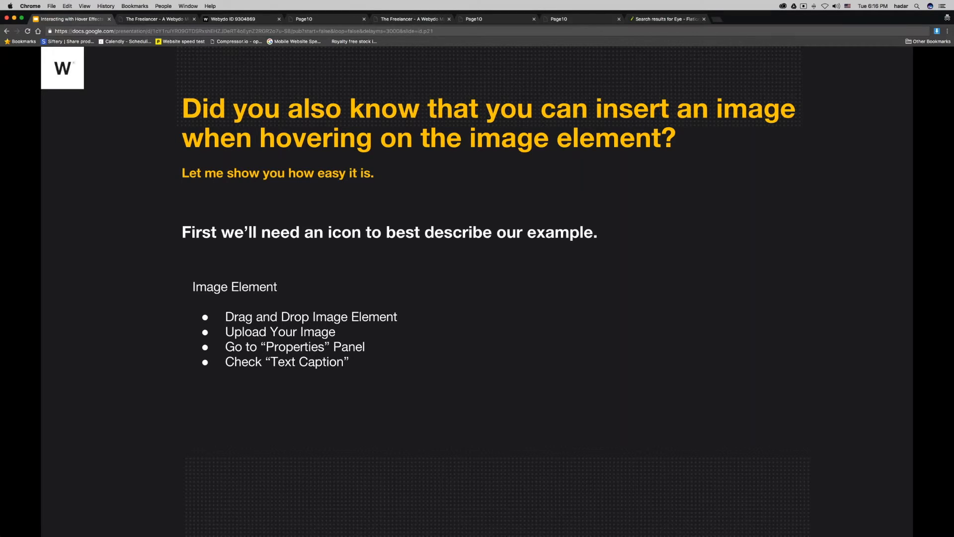
key("Right")
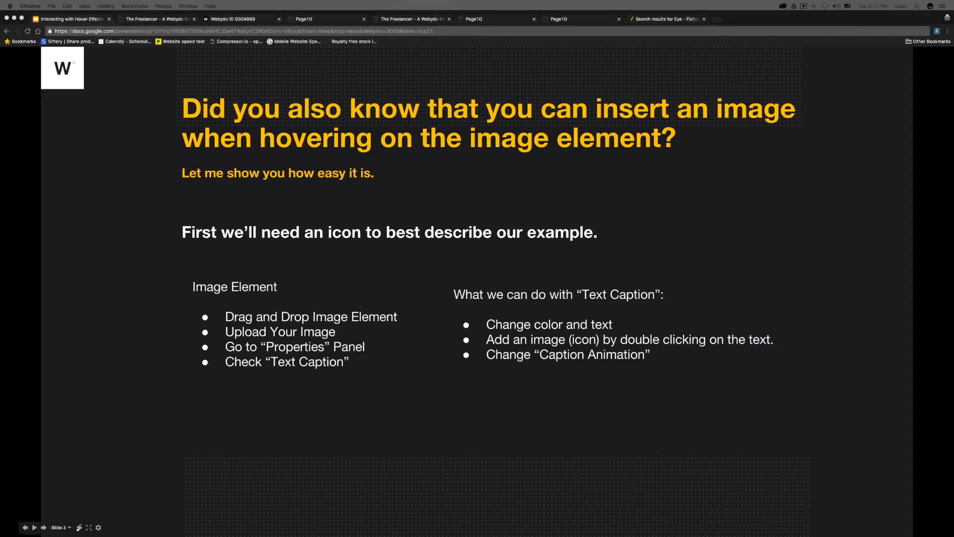
left_click(699, 226)
key("Right")
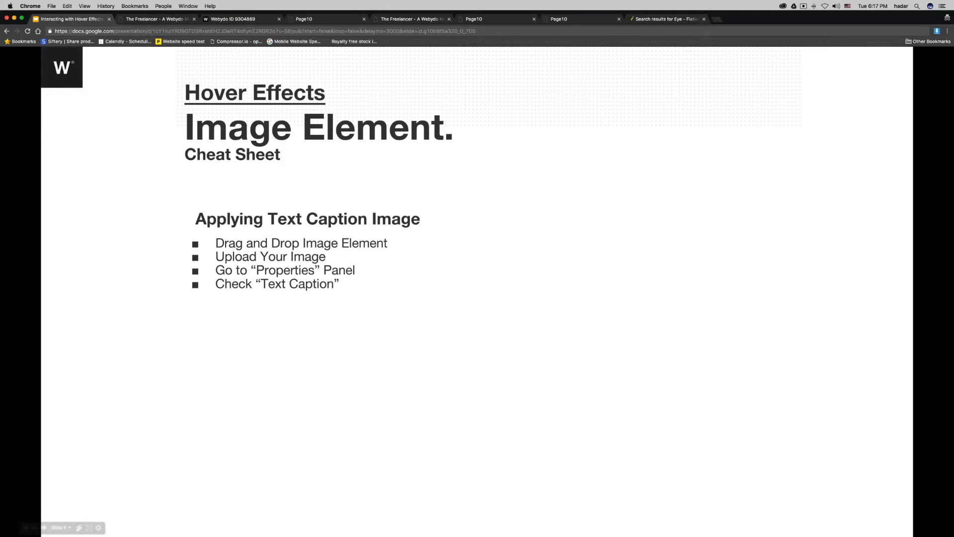
key("Right")
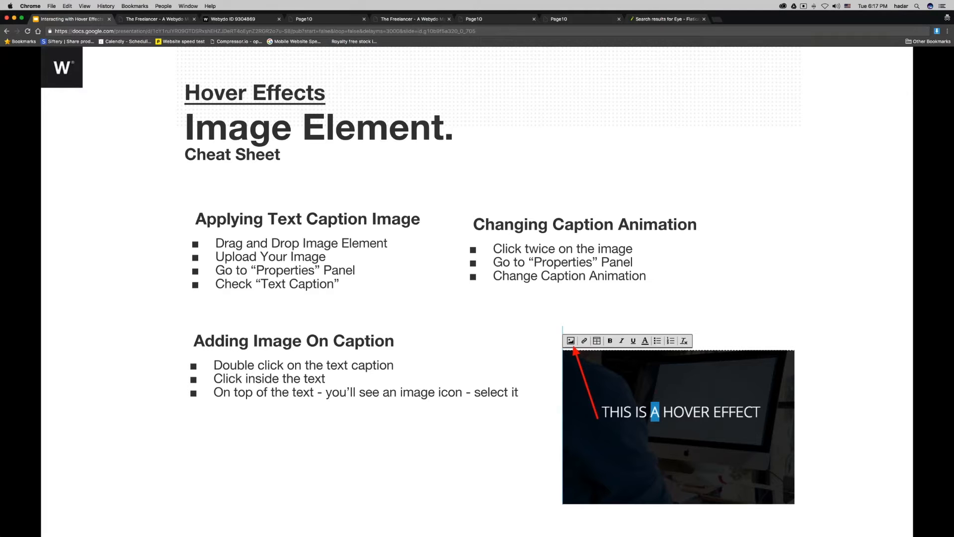
key("Right")
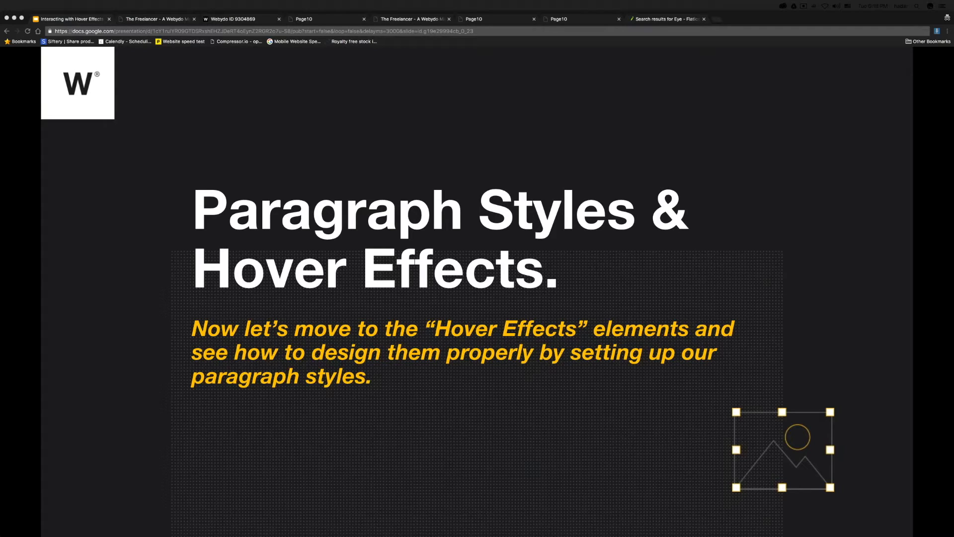
left_click(606, 246)
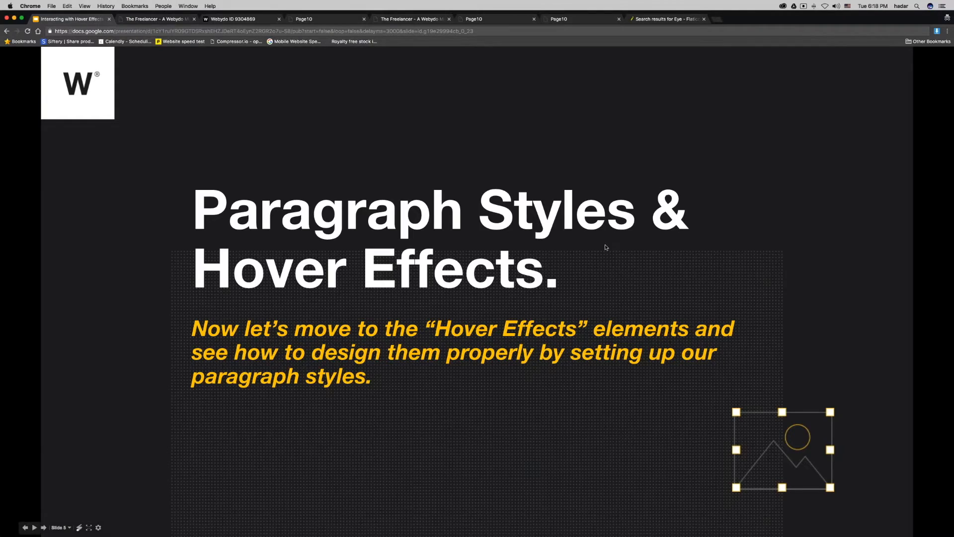
left_click(679, 277)
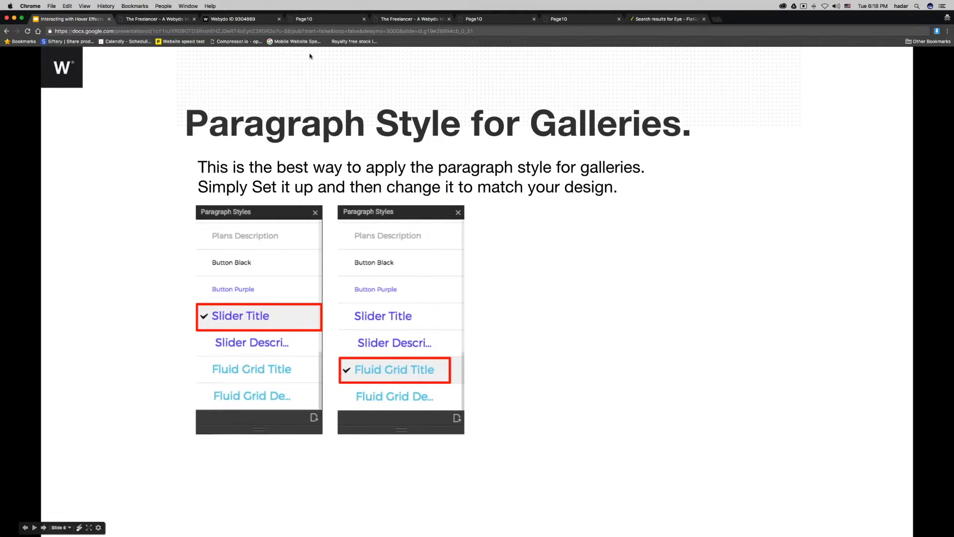
Close the extra The Freelancer browser tab, return to the Webydo editor, and delete the captioned image from the page.
middle_click(135, 22)
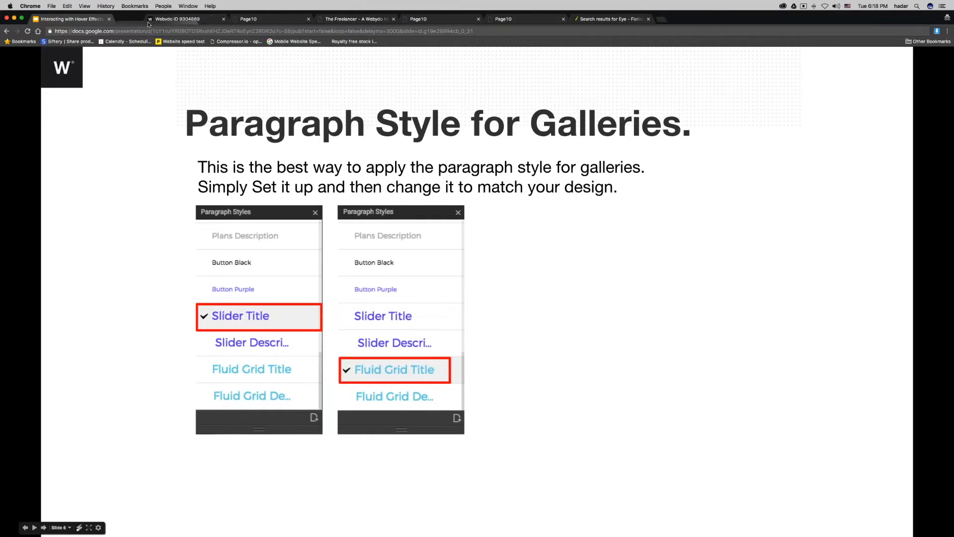
left_click(135, 22)
left_click(486, 307)
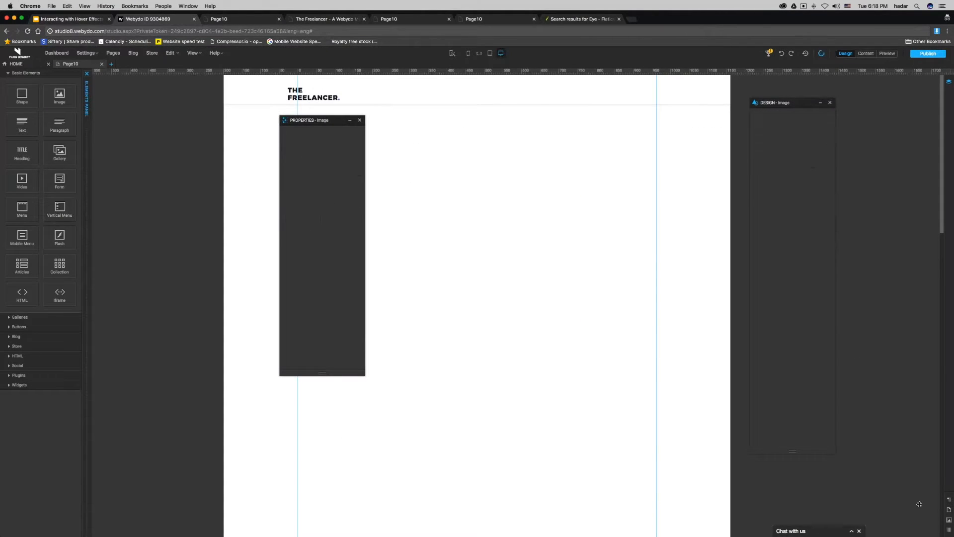
Open the Paragraph Styles panel, move it over the middle of the page, and lengthen it to show more styles.
left_click(950, 502)
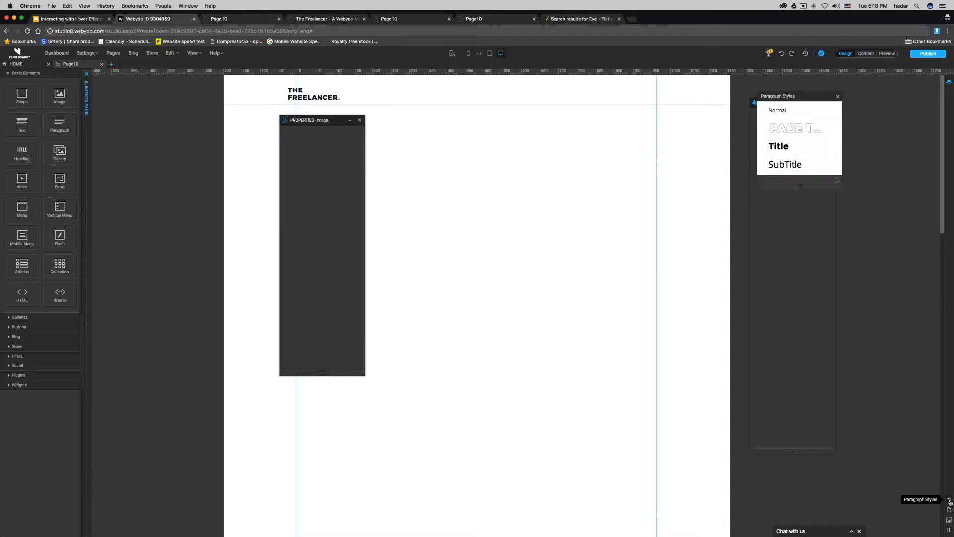
left_click_drag(793, 93, 505, 114)
left_click_drag(510, 206, 510, 469)
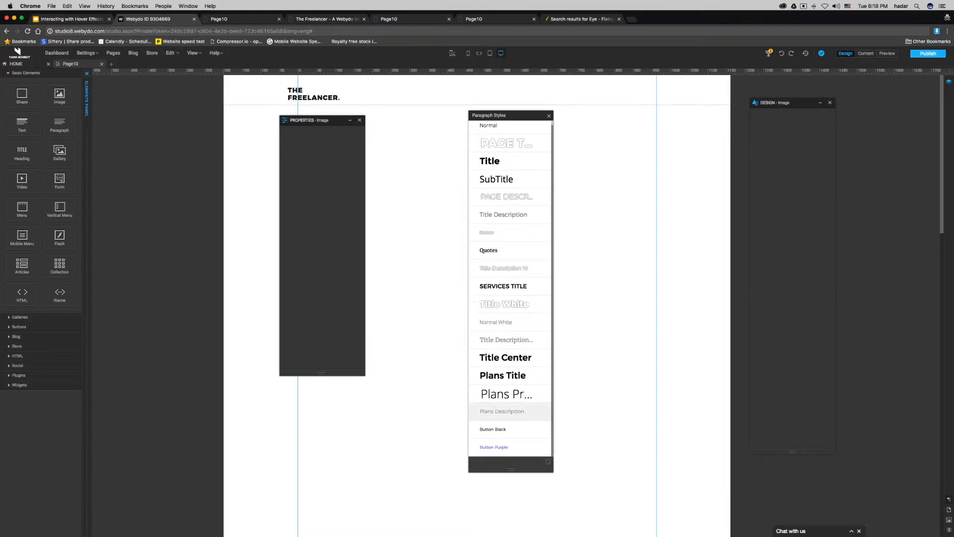
scroll(510, 288, "up", 1)
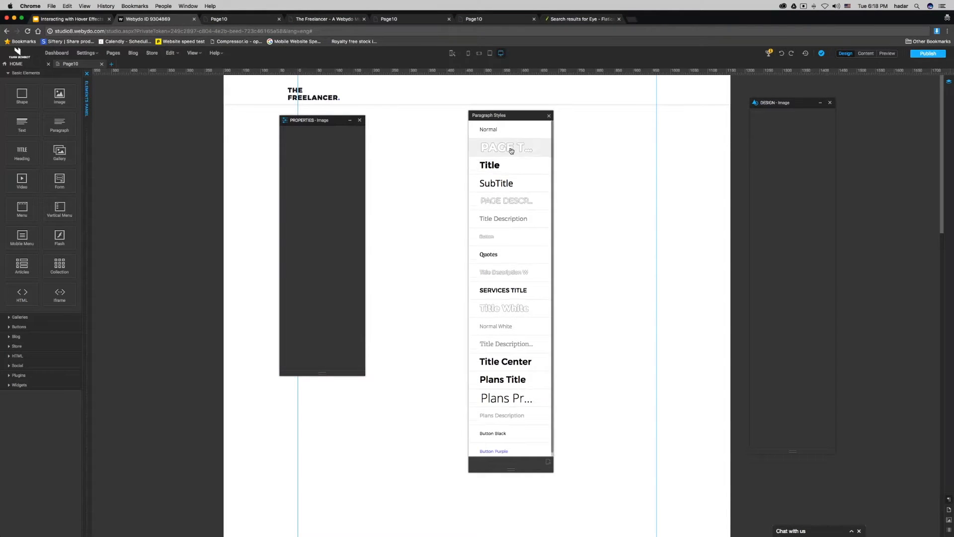
Create a new paragraph style based on Title and name it Slider Title.
left_click(509, 165)
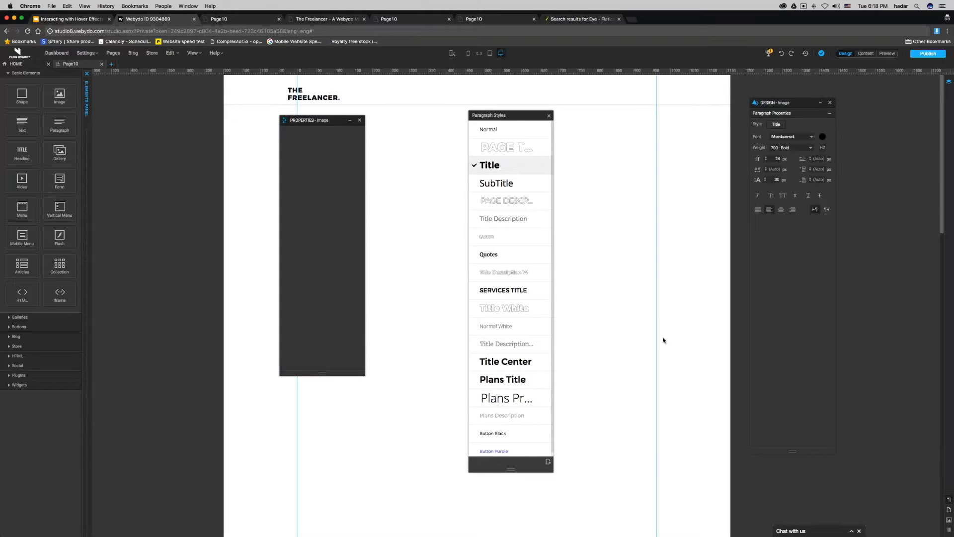
left_click(548, 462)
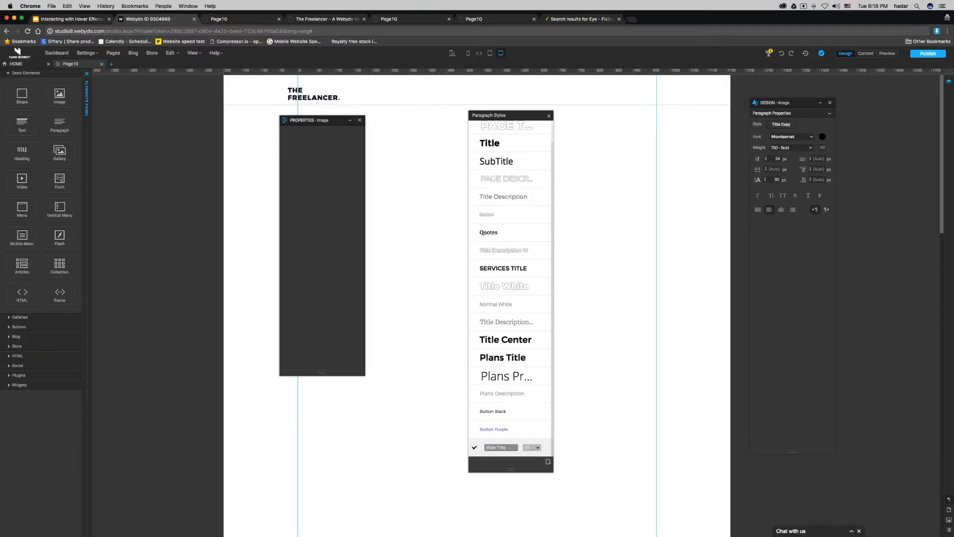
left_click(474, 447)
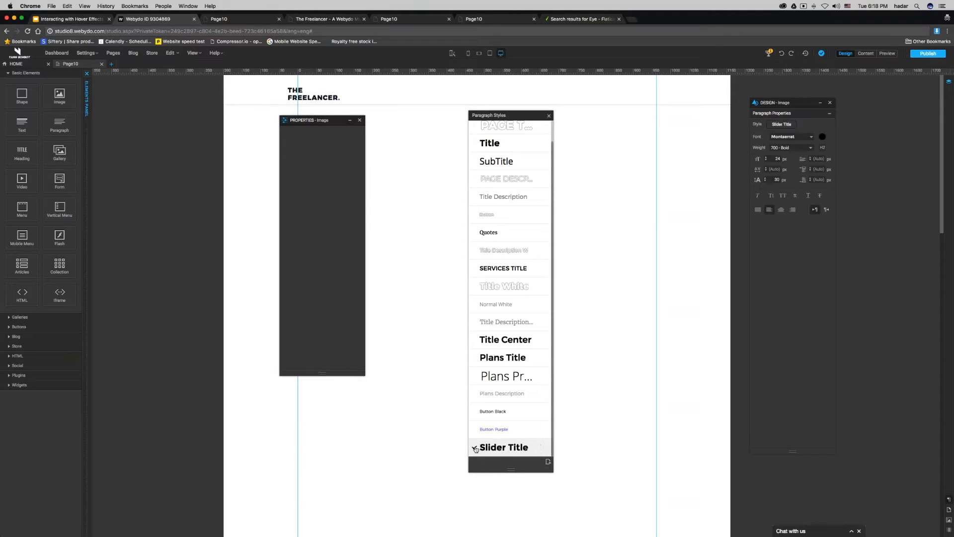
Set the Slider Title style's text color to white and its alignment to centered.
left_click(823, 137)
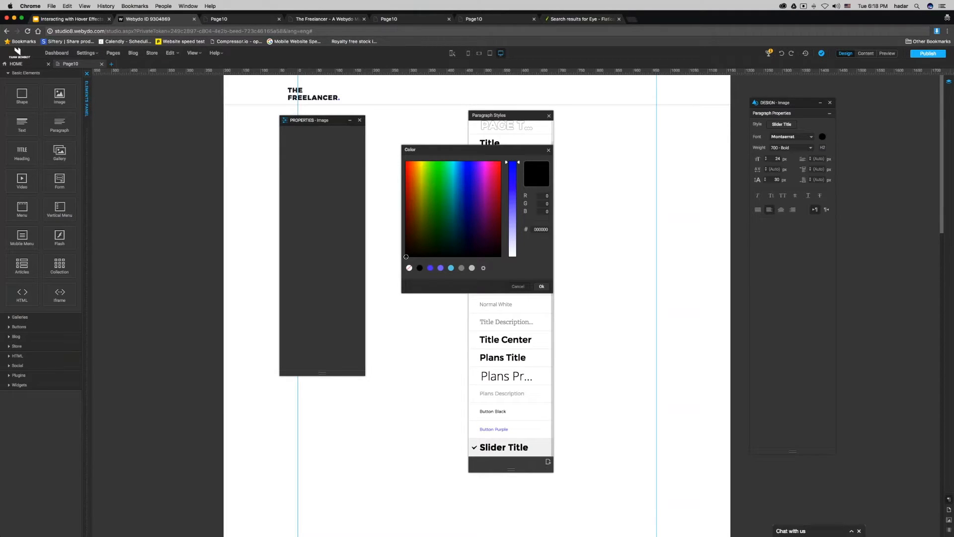
left_click(472, 268)
left_click(542, 286)
left_click(780, 209)
double_click(778, 159)
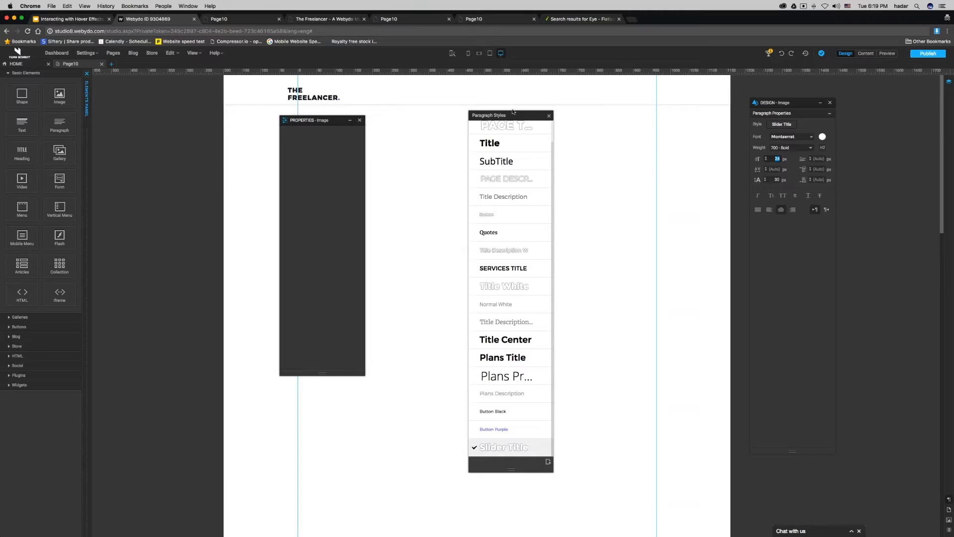
Dock the Properties panel at the editor's edge and move the Paragraph Styles panel off the page.
left_click_drag(304, 121, 775, 145)
left_click_drag(953, 169, 949, 94)
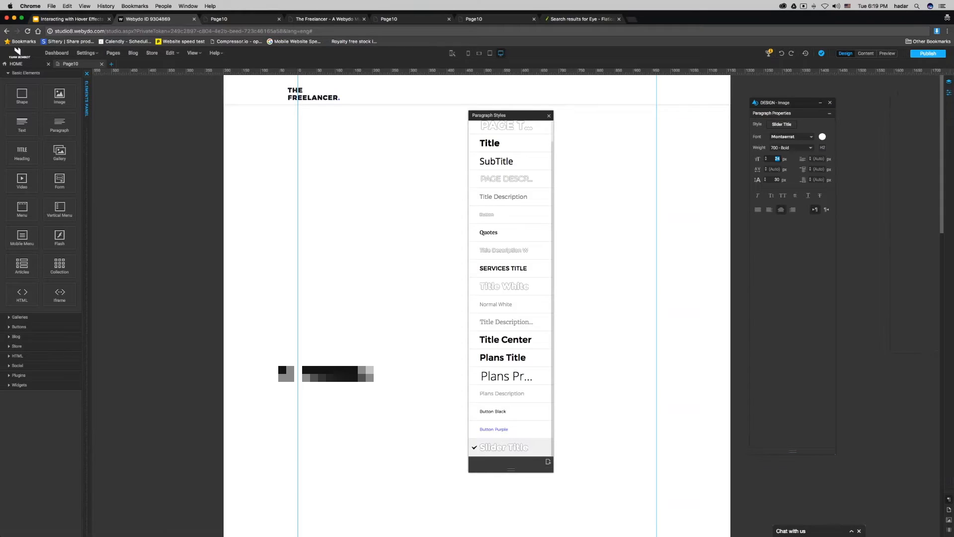
left_click_drag(507, 115, 795, 119)
Place a Full Width gallery below the page header and set its height to 800 px.
left_click(12, 319)
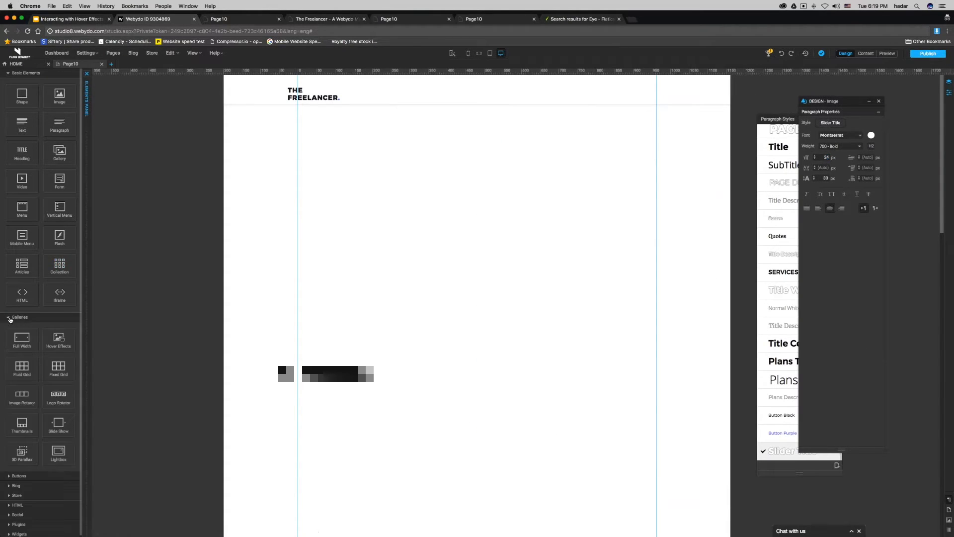
left_click(8, 73)
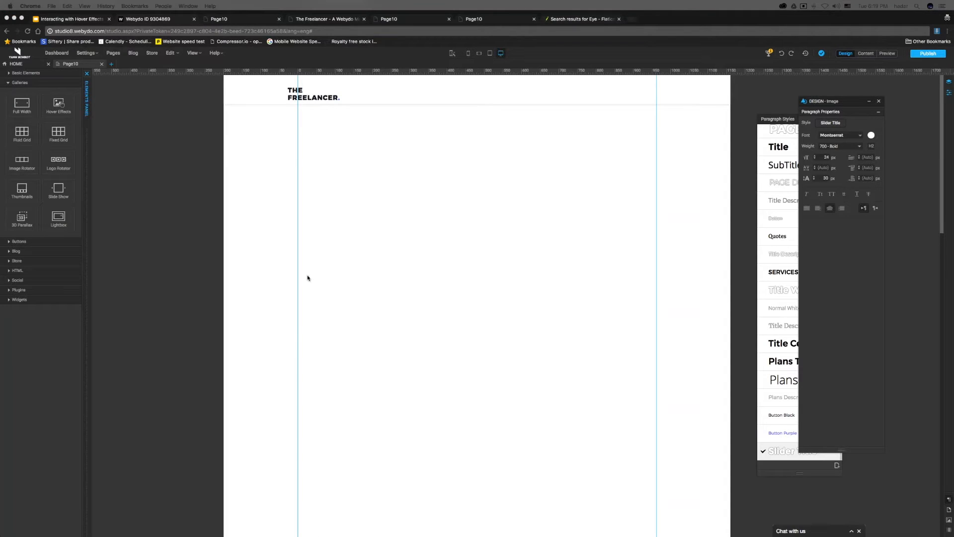
left_click_drag(23, 119, 339, 160)
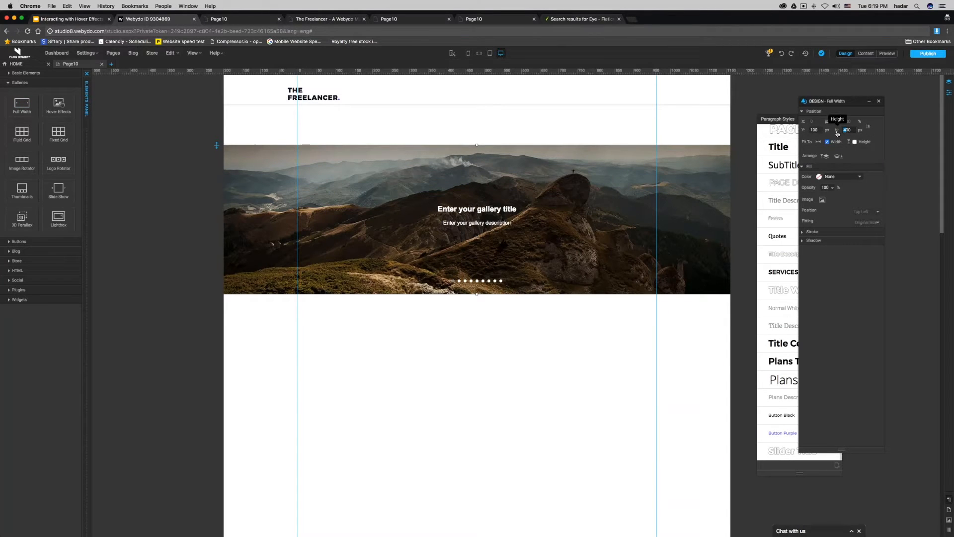
type("8000")
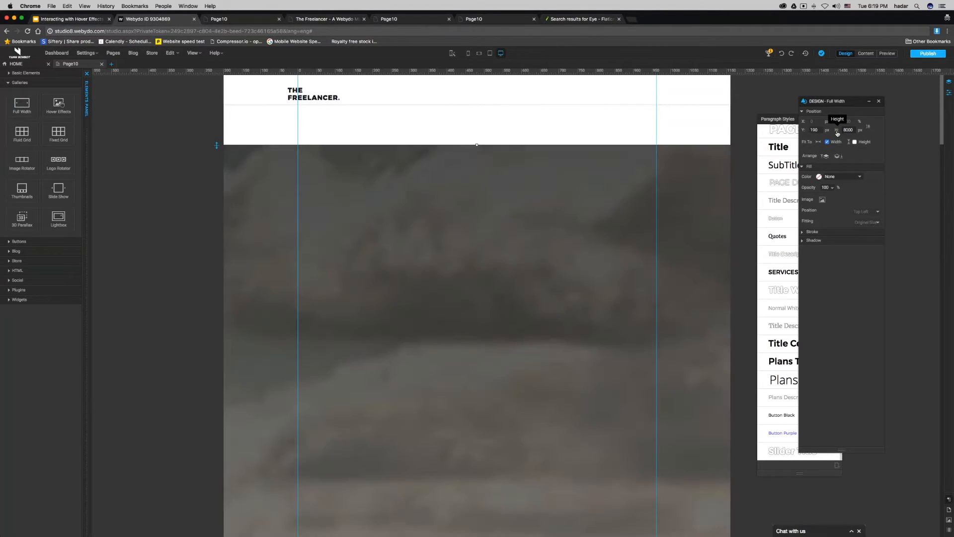
key("BackSpace")
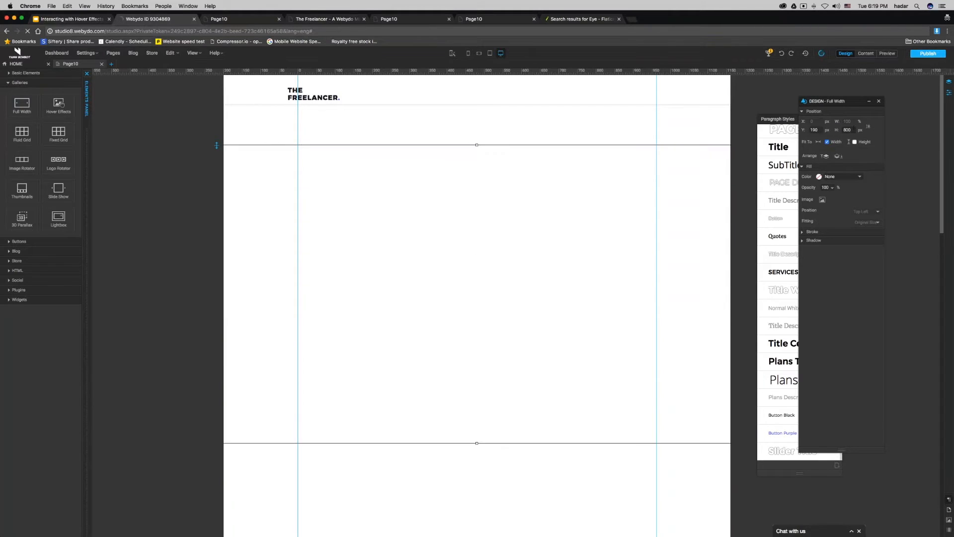
Open the Full Width gallery's image management and delete all of its default images.
double_click(540, 234)
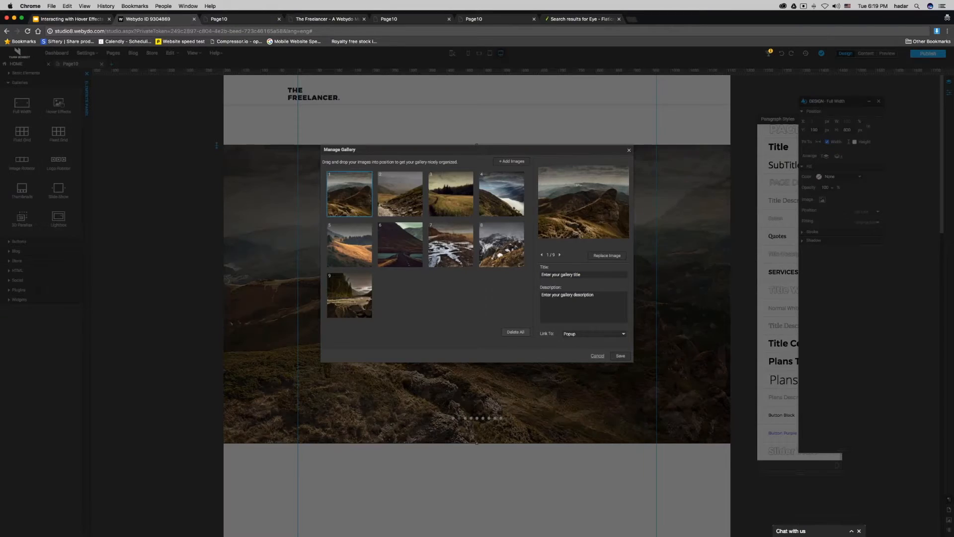
left_click(516, 332)
left_click(499, 299)
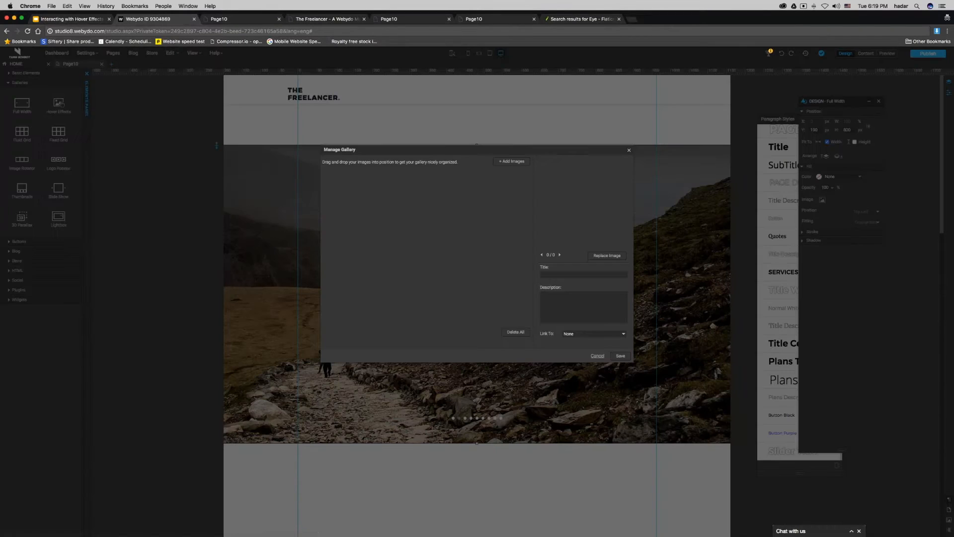
Add 1. header-image.jpg and 2. demo-banner.jpg from Documents > Web Projects > The Freelancer > img to the gallery.
left_click(513, 162)
left_click(372, 85)
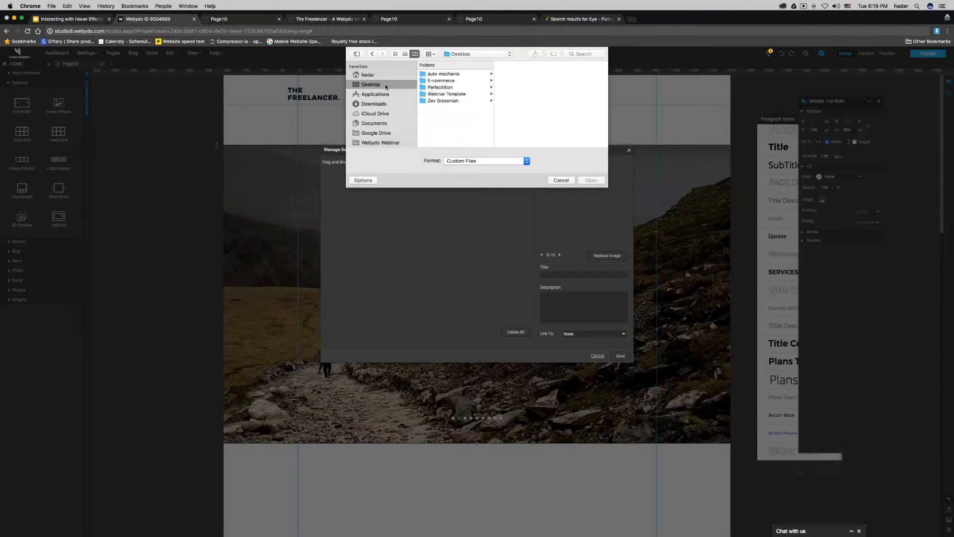
left_click(374, 124)
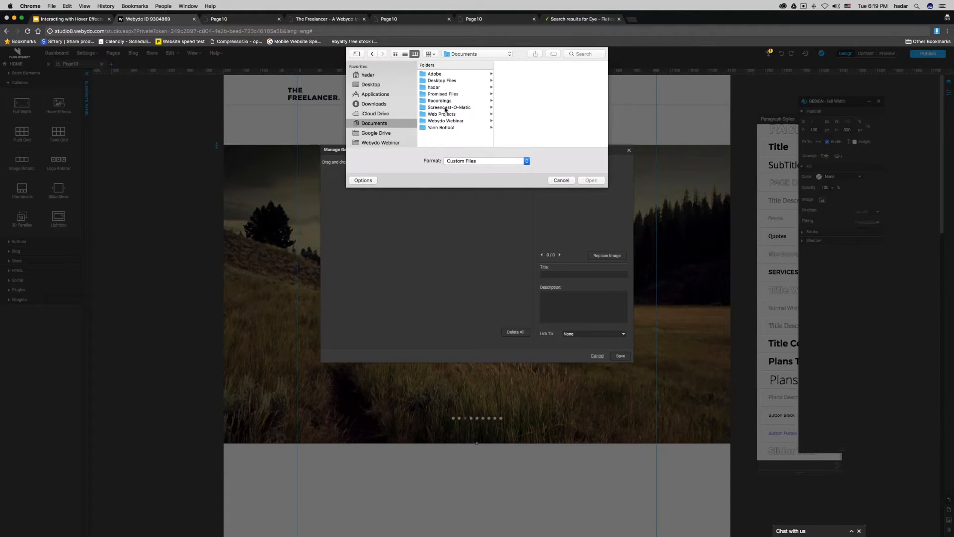
left_click(443, 114)
left_click(517, 80)
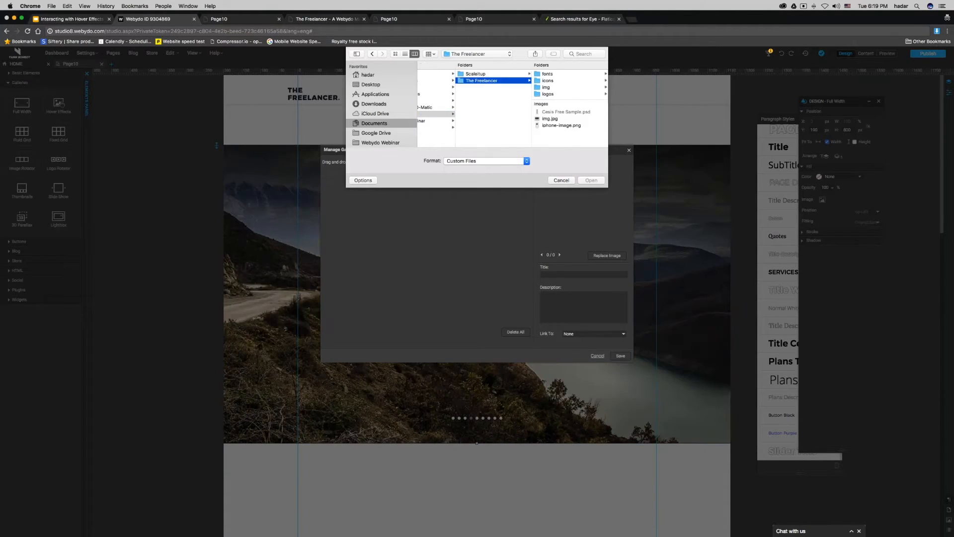
left_click(552, 87)
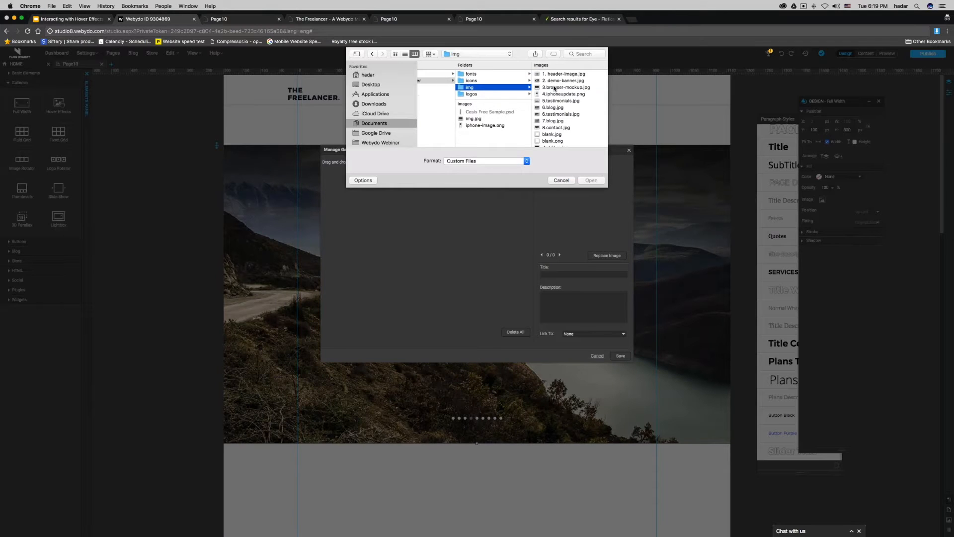
left_click(563, 74)
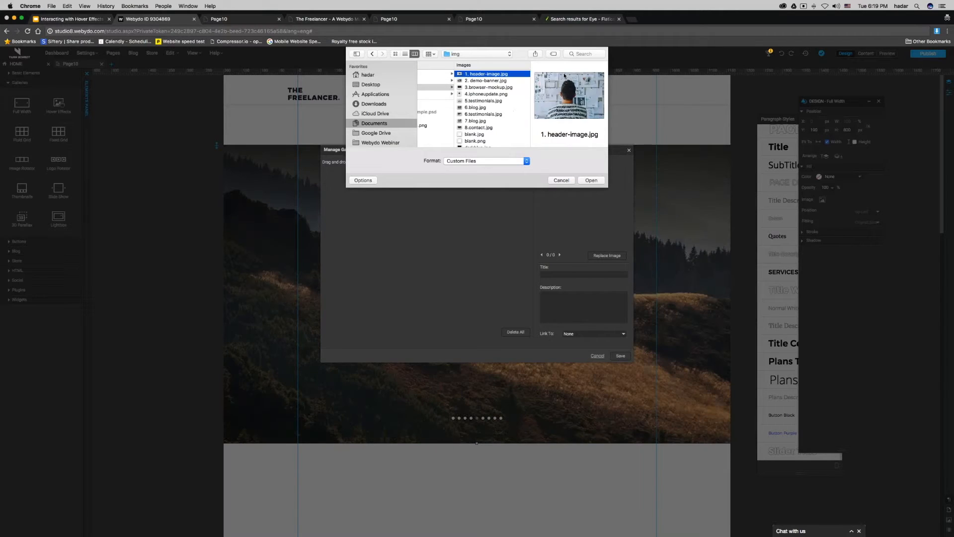
key("Down")
key("Up")
key("shift+Down")
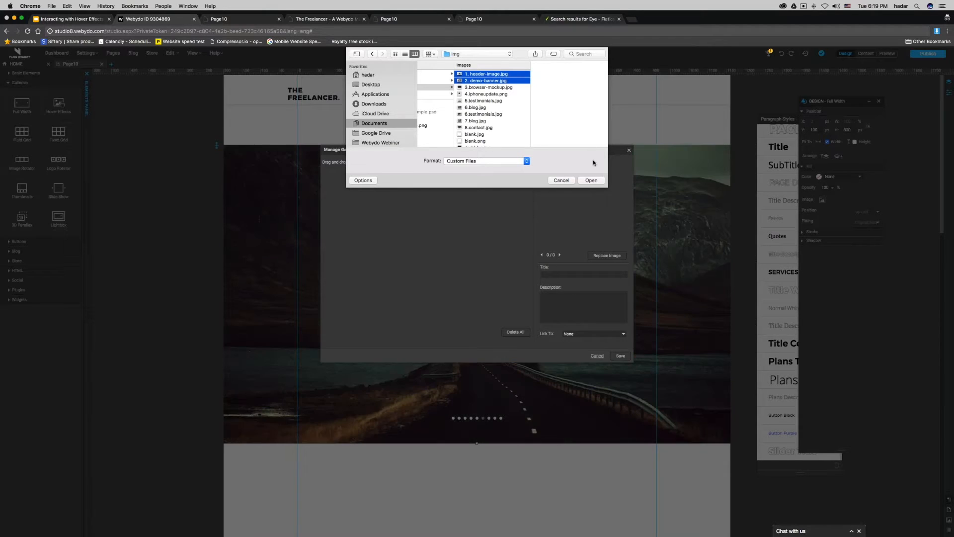
left_click(591, 180)
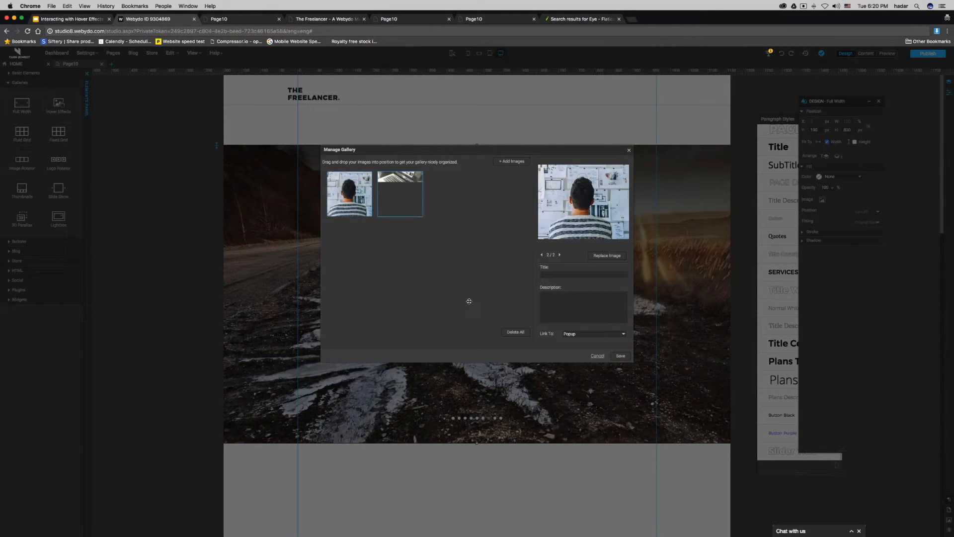
Give the first gallery image the title "This is your title" and start on its description.
left_click(355, 205)
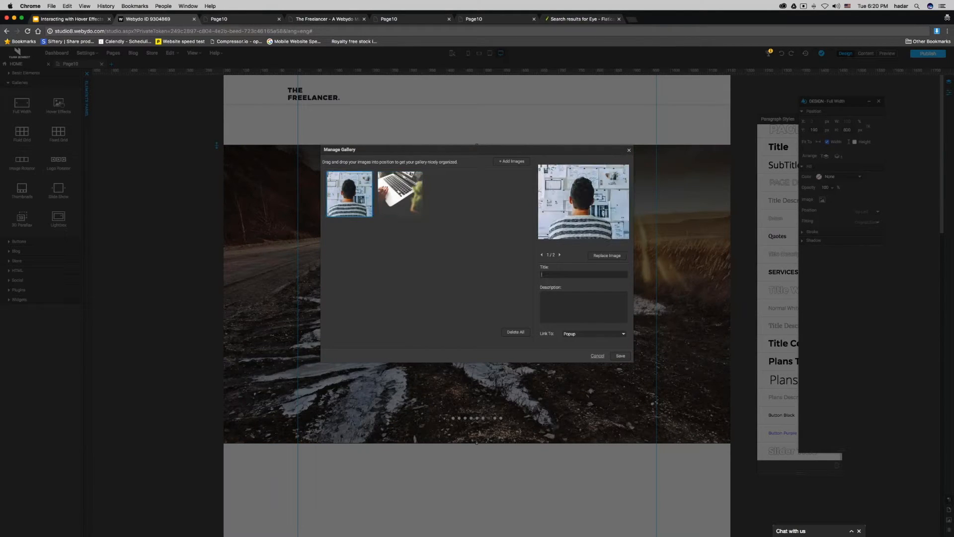
type("This is")
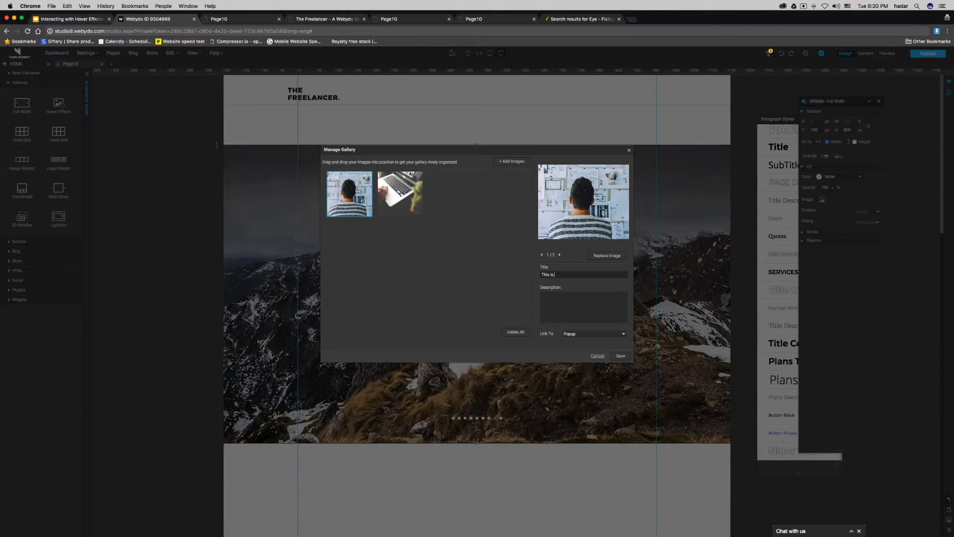
type(" your title")
left_click(582, 304)
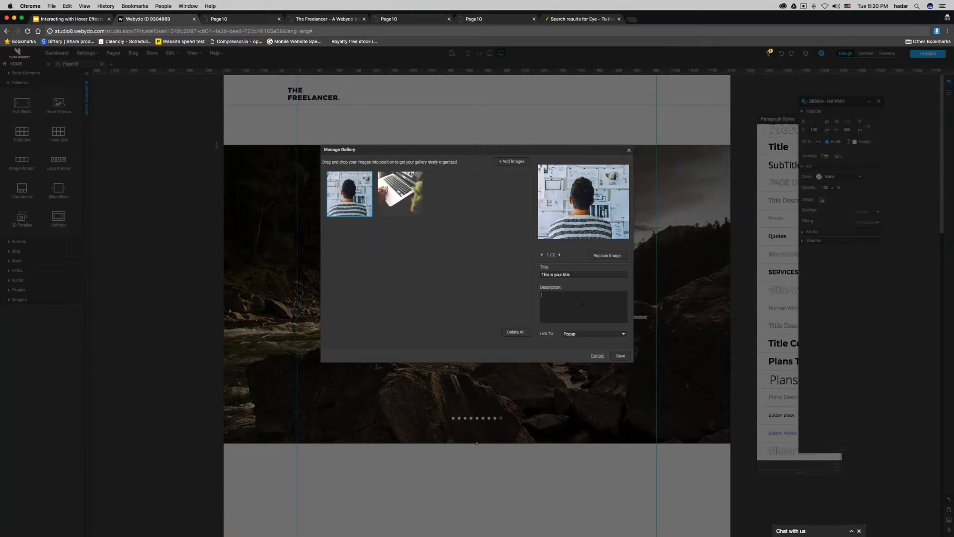
Search the web for "lorem ipsum" in the last Page10 browser tab and open the lipsum.com result.
left_click(472, 19)
key("super+l")
type("lorem ipsum")
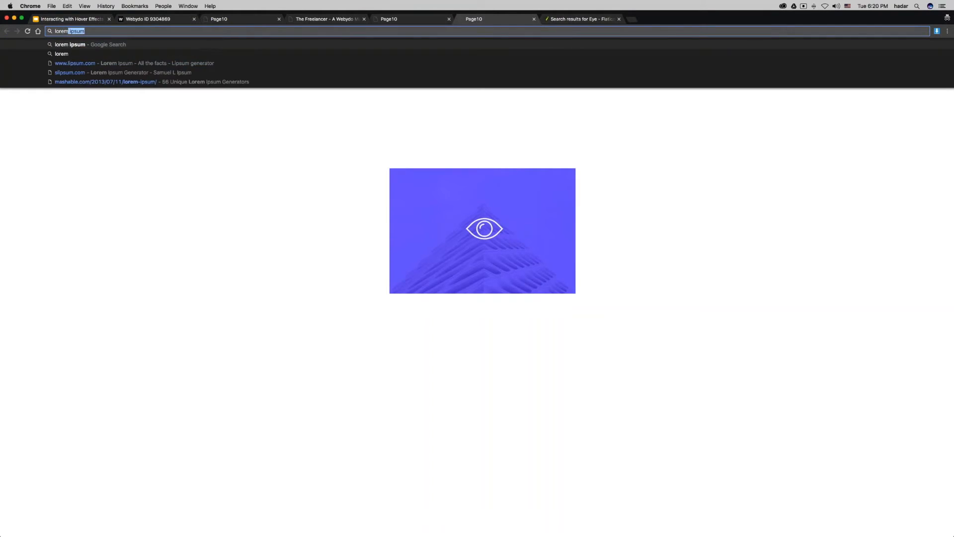
key("Return")
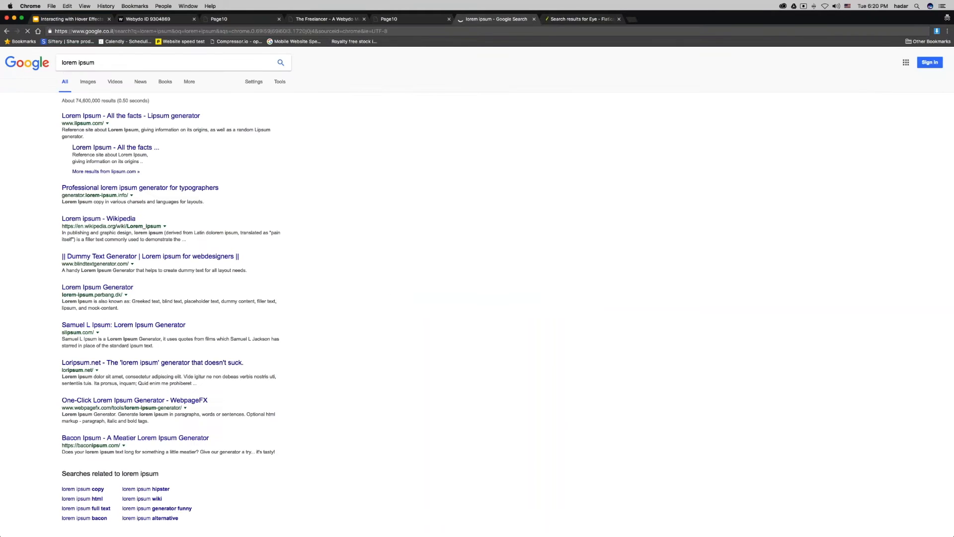
left_click(134, 115)
Place the lipsum.com tab directly after the Webydo tab and close the Page10 and The Freelancer tabs.
left_click_drag(479, 20, 231, 21)
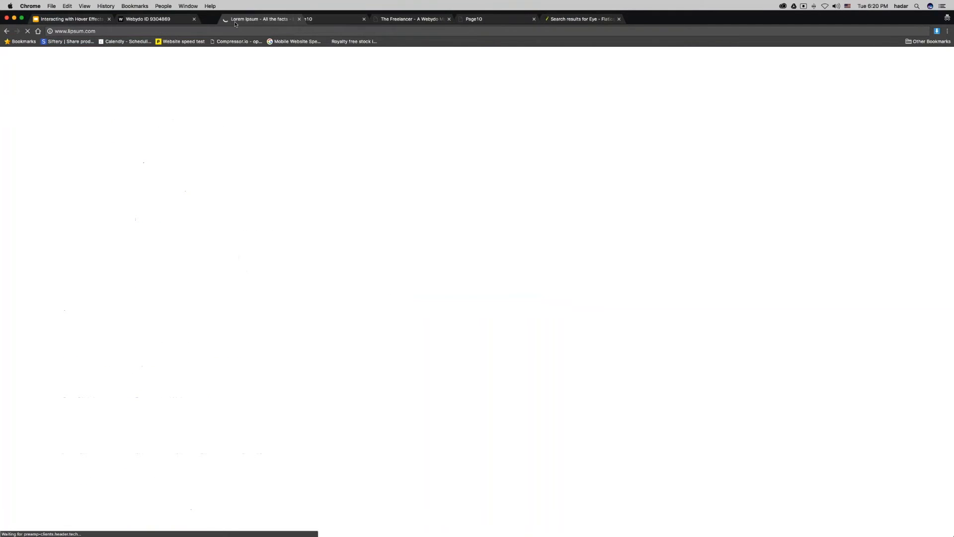
left_click(364, 19)
left_click(364, 19)
left_click(364, 19)
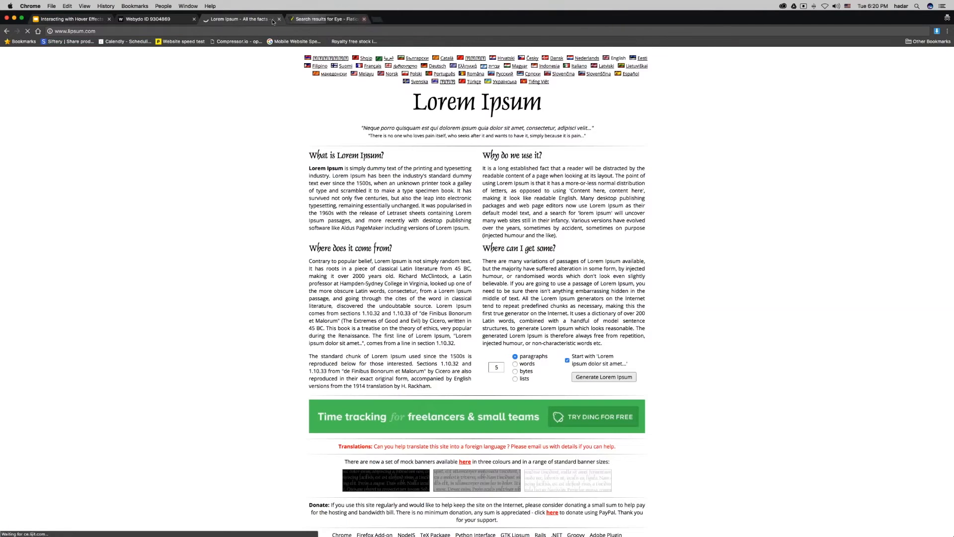
Copy the "What is Lorem Ipsum?" text up to "1500s" and paste it into the first gallery image's description in Webydo.
left_click_drag(309, 207, 371, 222)
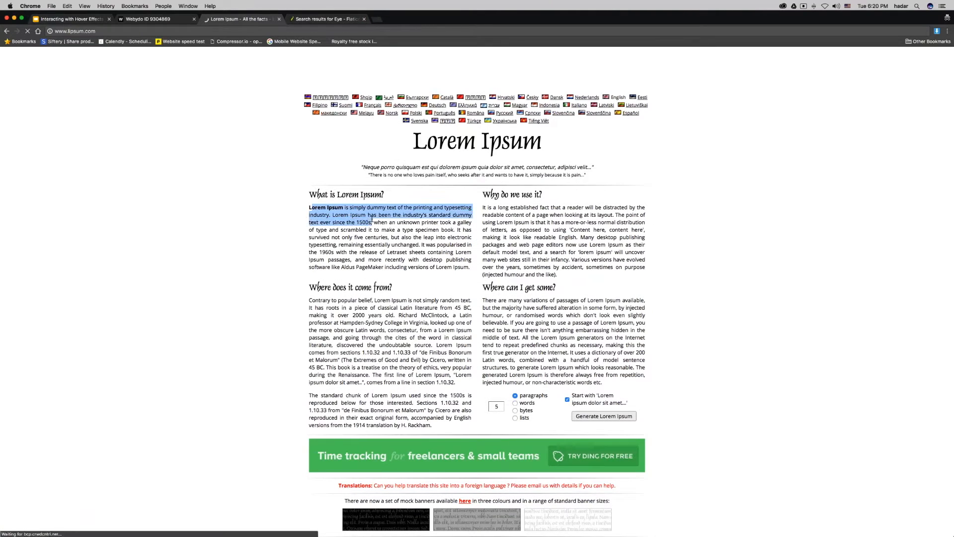
left_click_drag(307, 211, 370, 222)
left_click(356, 216)
key("super+c")
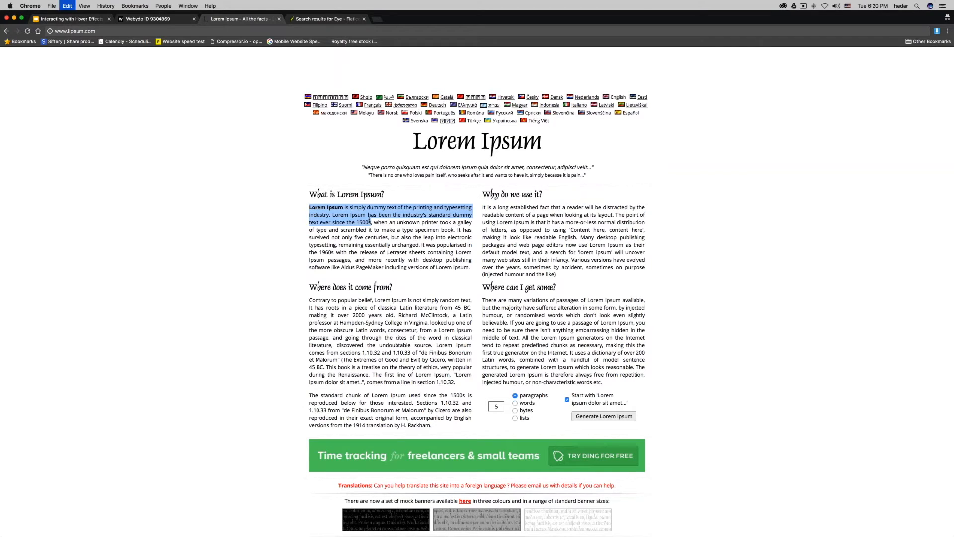
left_click(149, 18)
left_click(563, 312)
key("super+v")
Title the second gallery image "This is your title", paste the same lorem ipsum text as its description and save the gallery.
left_click(400, 194)
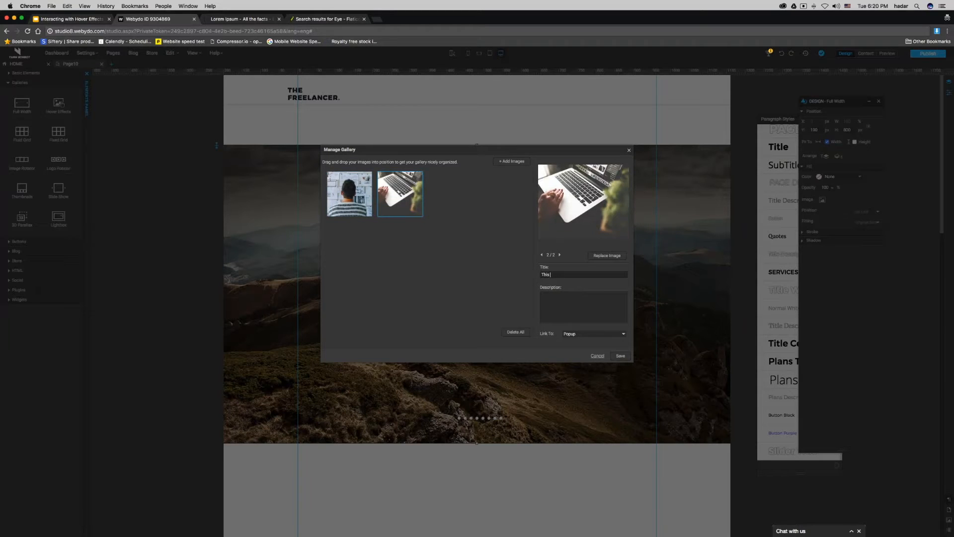
type("This is your title")
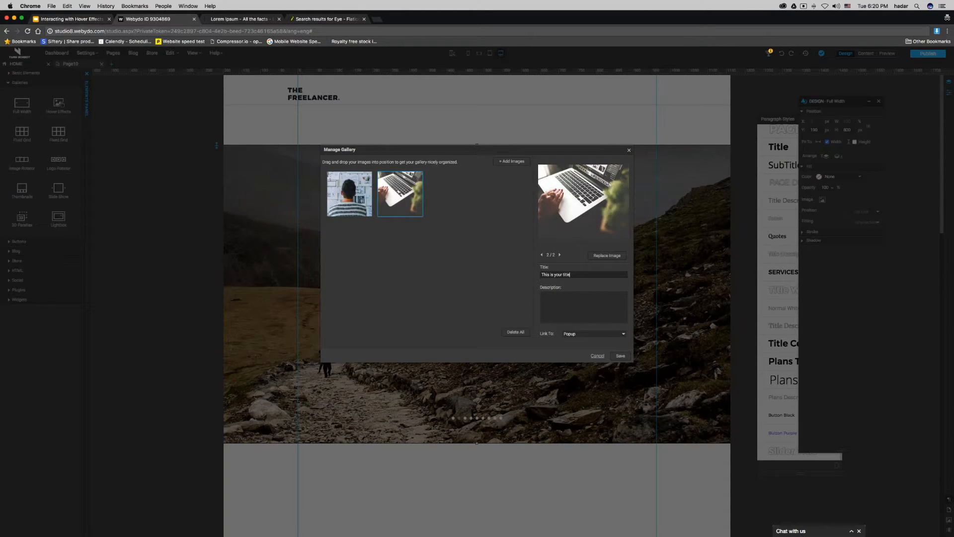
key("Tab")
key("super+v")
left_click(621, 355)
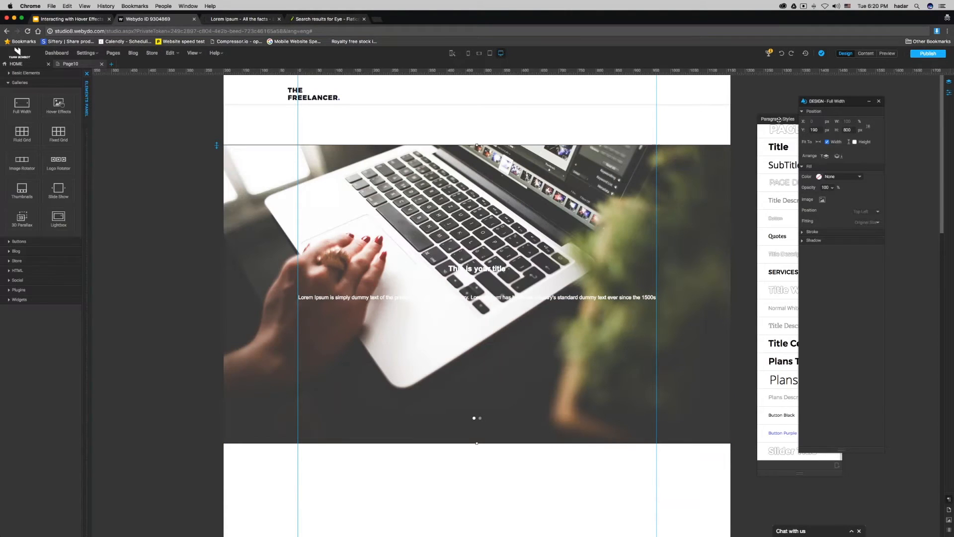
Show the Full Width gallery's Properties panel and place the Paragraph Styles panel just beside the page's edge.
left_click_drag(775, 121, 702, 115)
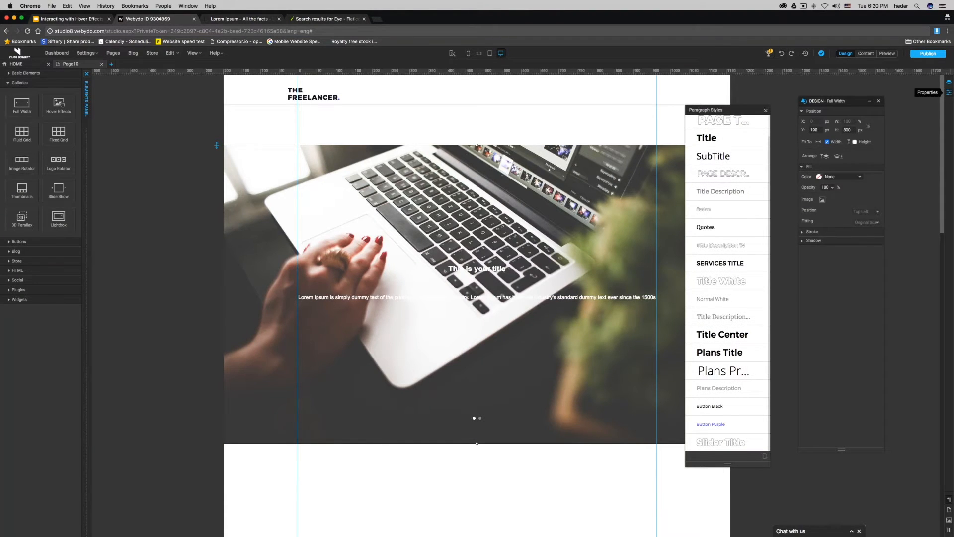
left_click(949, 94)
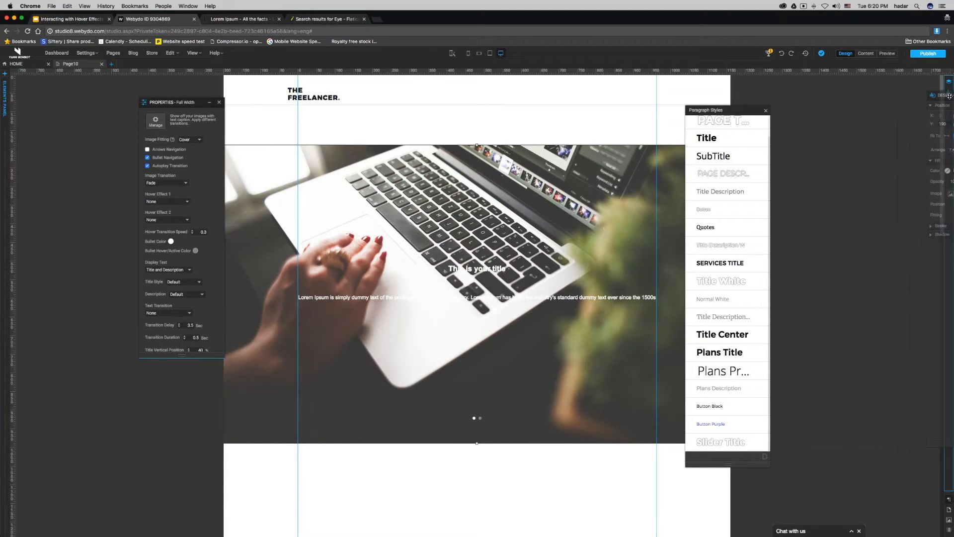
left_click_drag(721, 110, 766, 99)
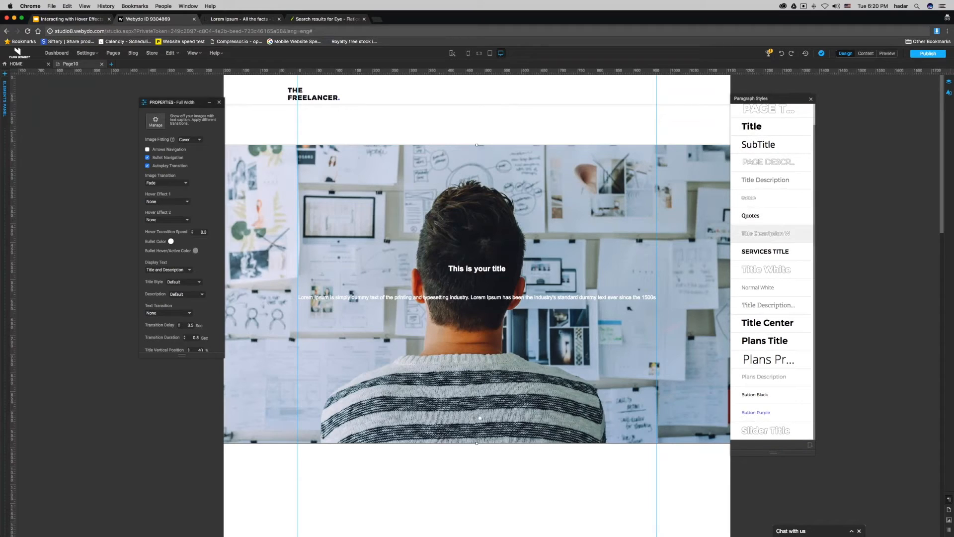
scroll(770, 428, "down", 2)
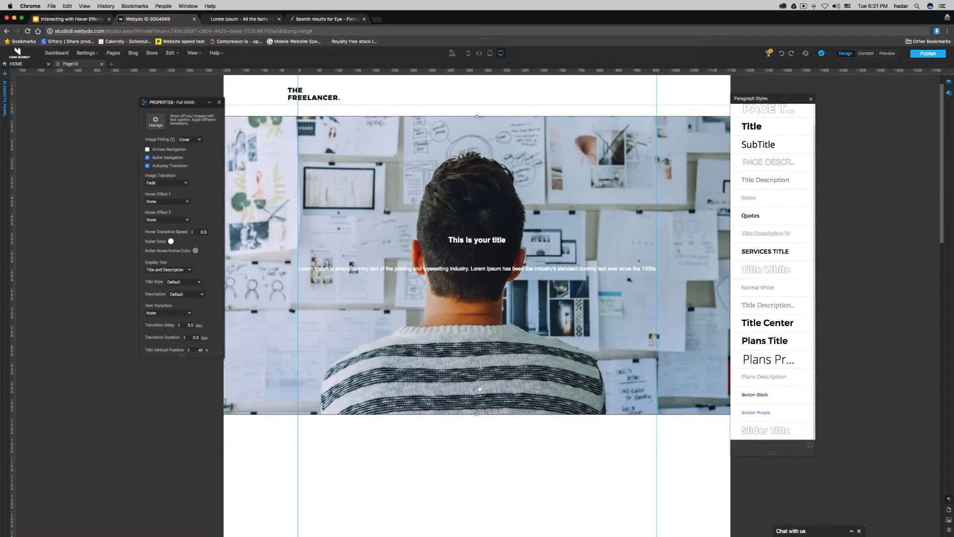
Keep the gallery's display text at Title and Description and set its title style to Slider Title.
mouse_move(153, 264)
left_click(173, 271)
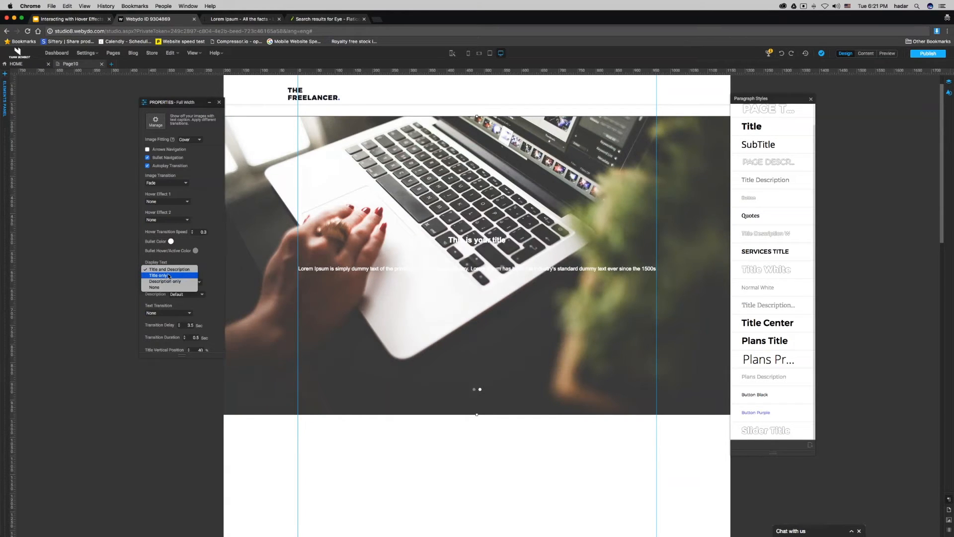
left_click(170, 271)
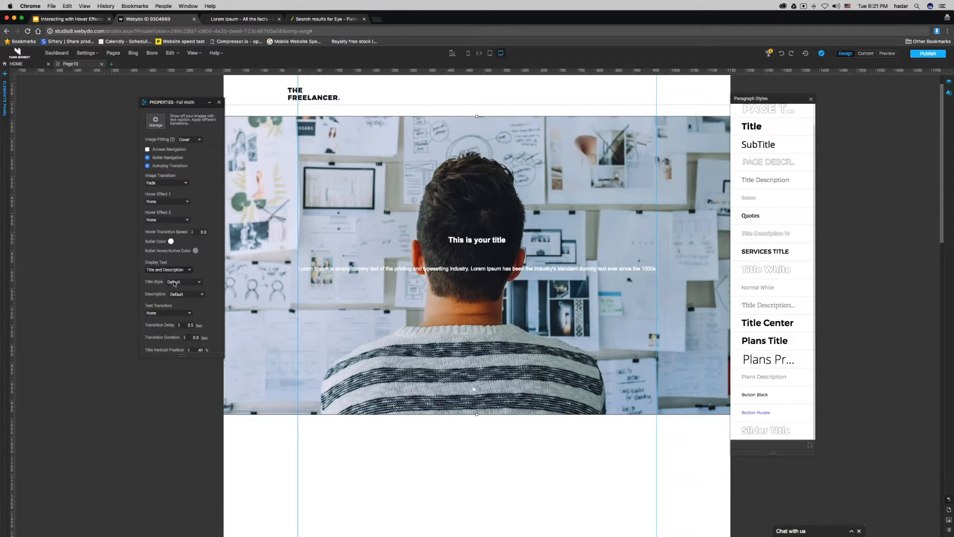
left_click(174, 282)
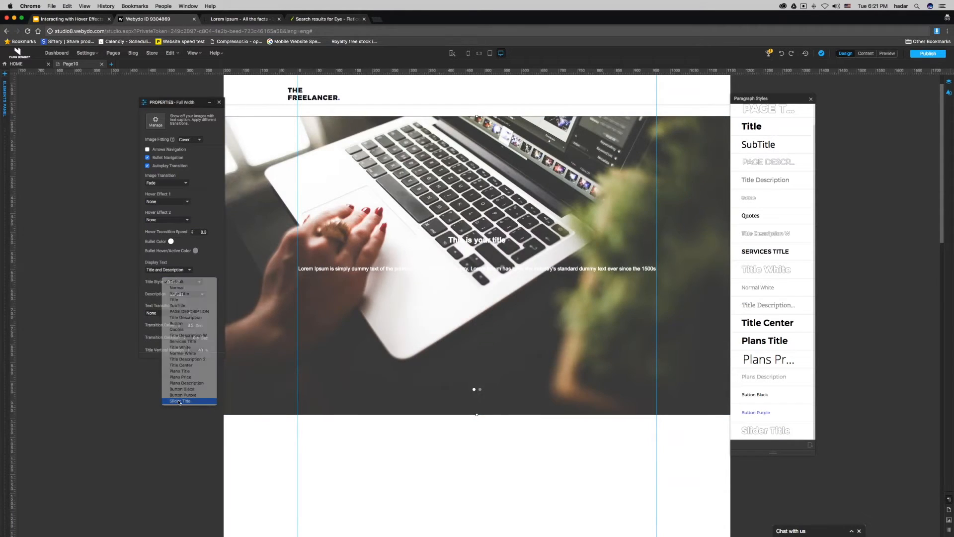
left_click(179, 401)
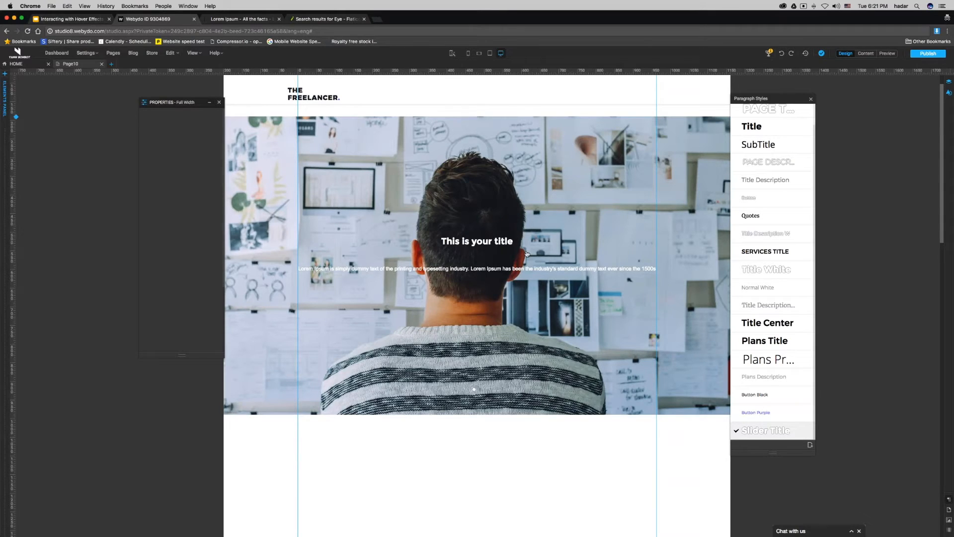
Set the Slider Title style's font size to 80 px and its line height to 84 px.
left_click(949, 94)
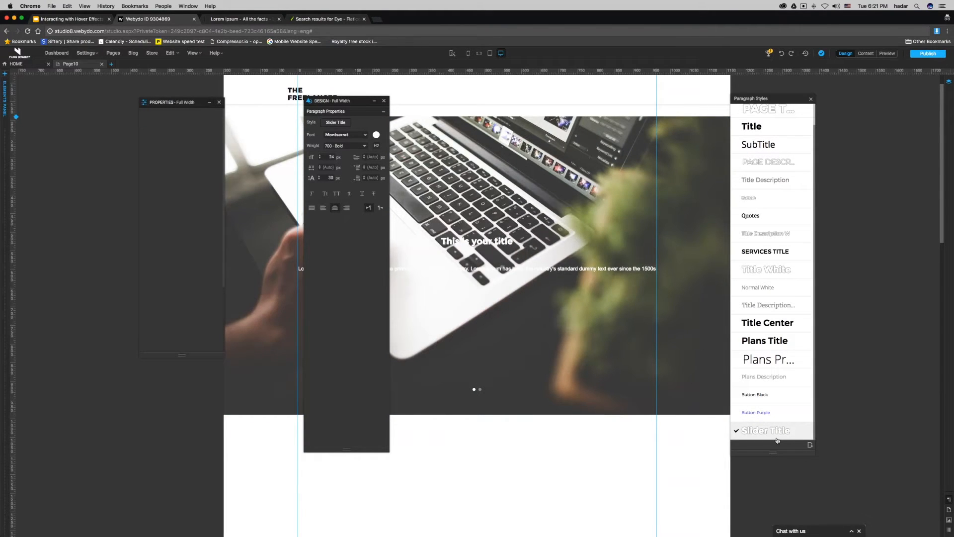
left_click(331, 157)
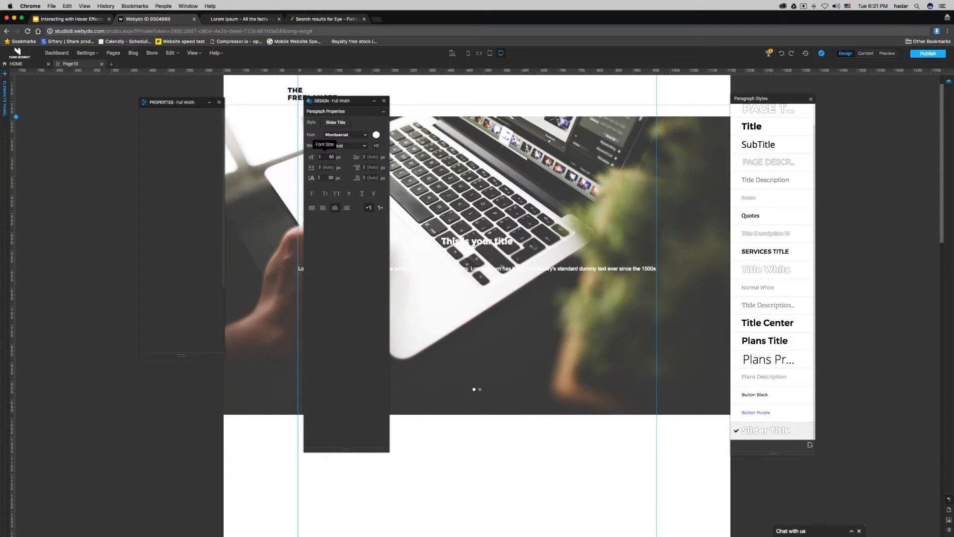
left_click_drag(347, 100, 300, 103)
double_click(286, 159)
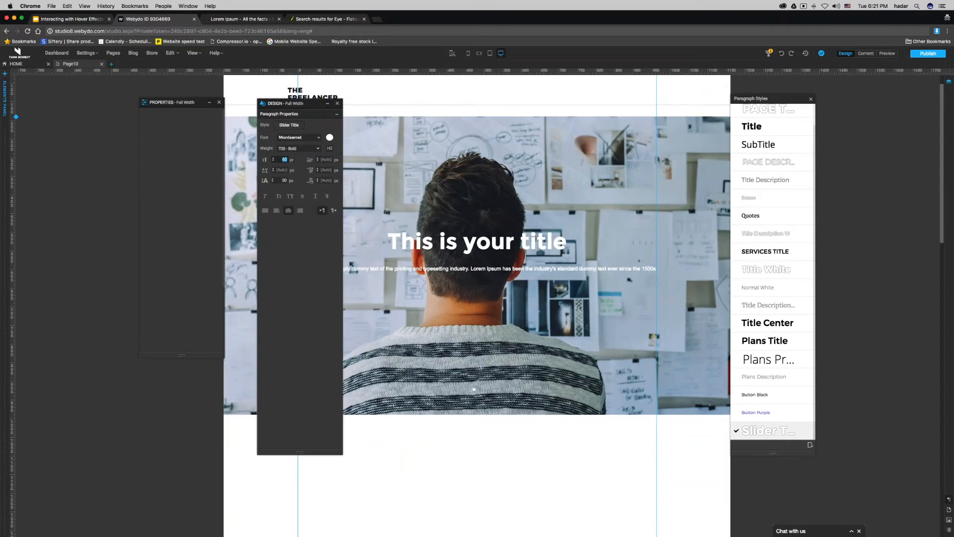
type("80")
key("Return")
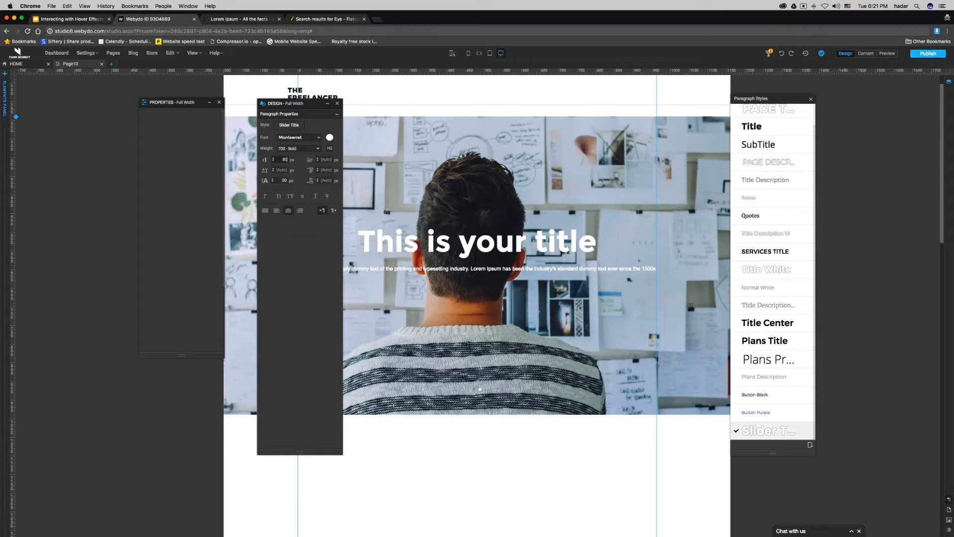
double_click(284, 181)
type("64")
key("Return")
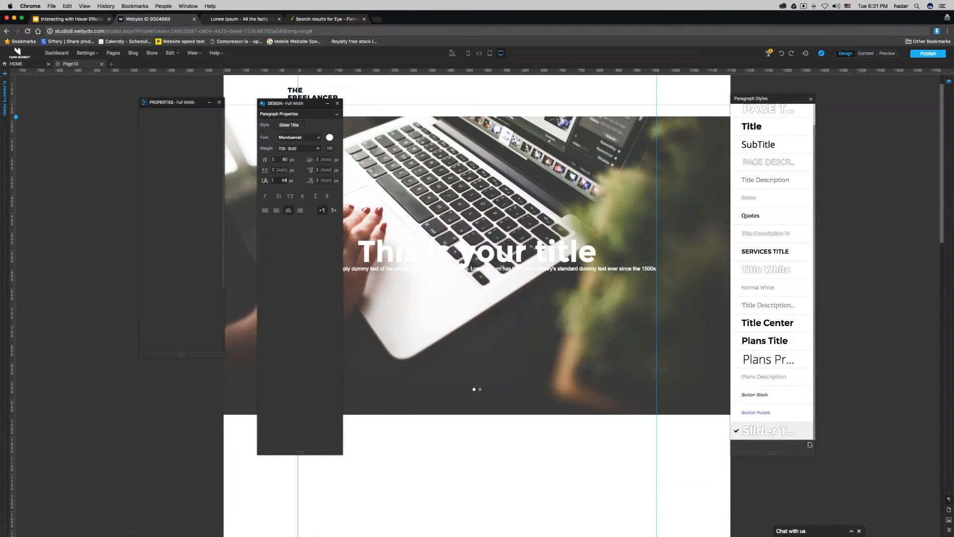
Duplicate the Slider Title style as a new paragraph style named Slider Description with the tag P.
left_click(809, 445)
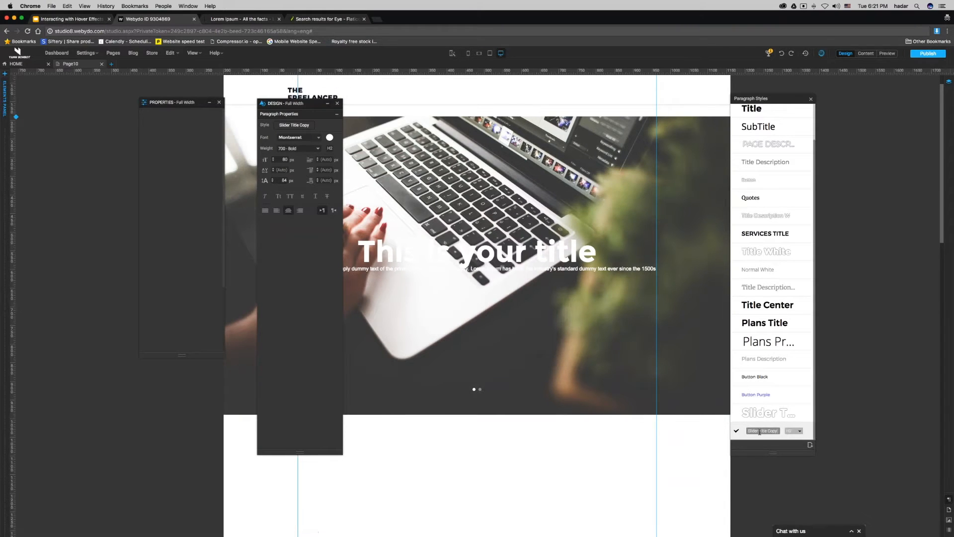
left_click_drag(760, 431, 793, 434)
type("D")
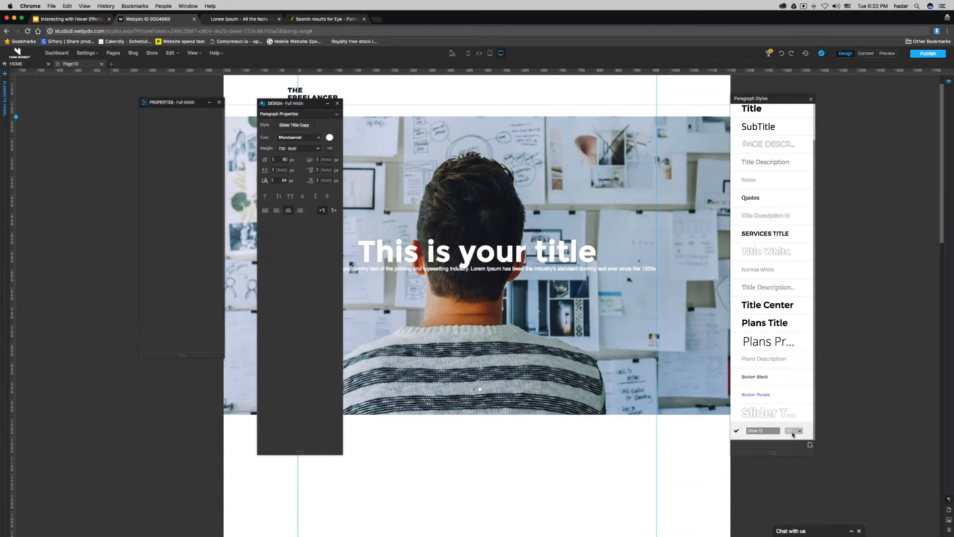
type("escription")
left_click(792, 432)
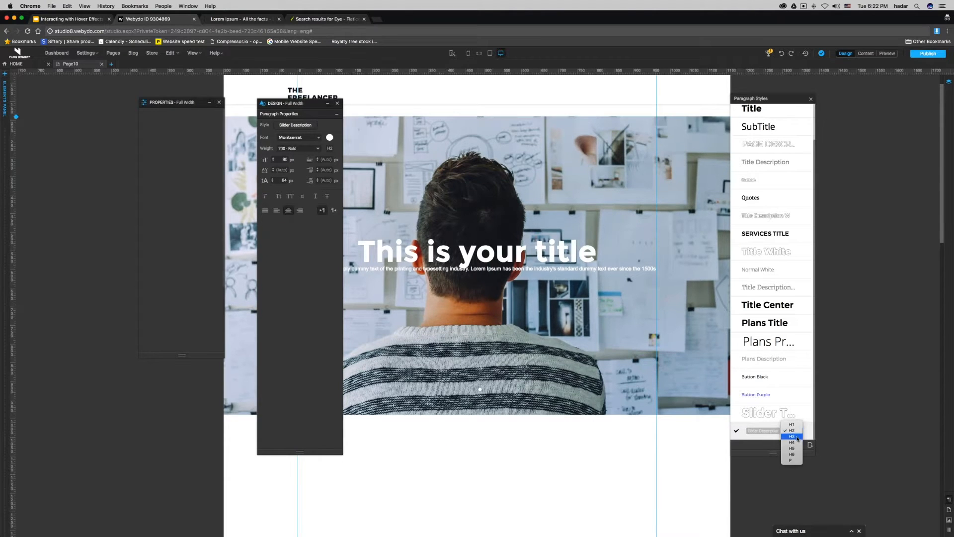
left_click(793, 461)
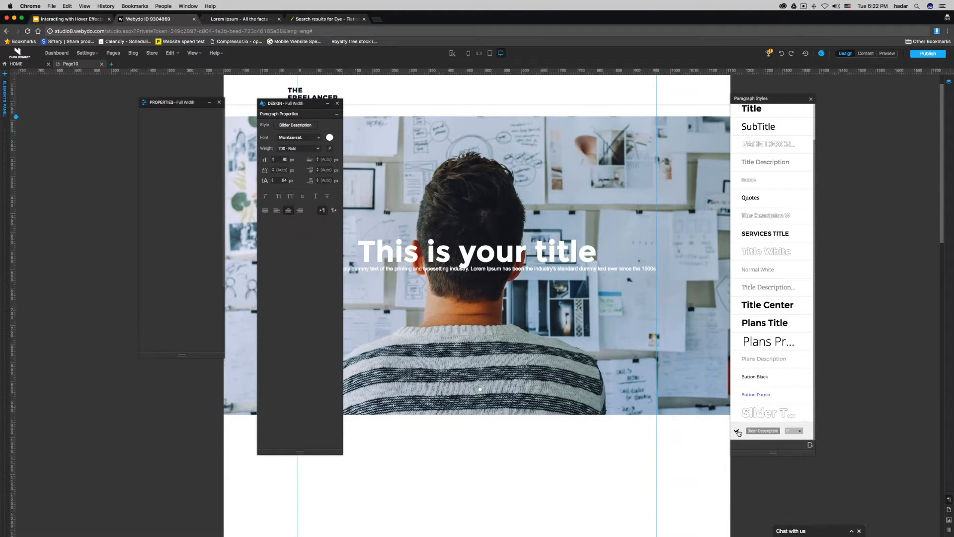
left_click(736, 432)
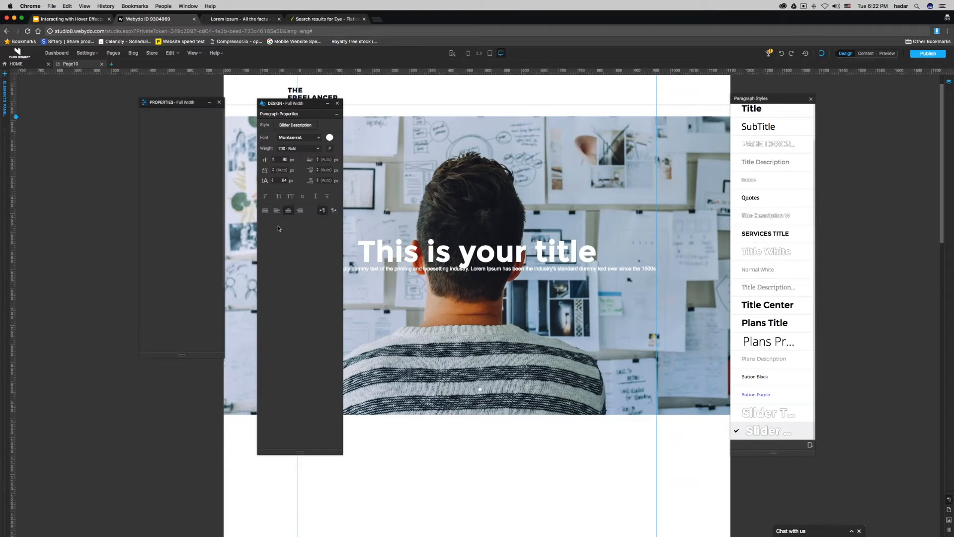